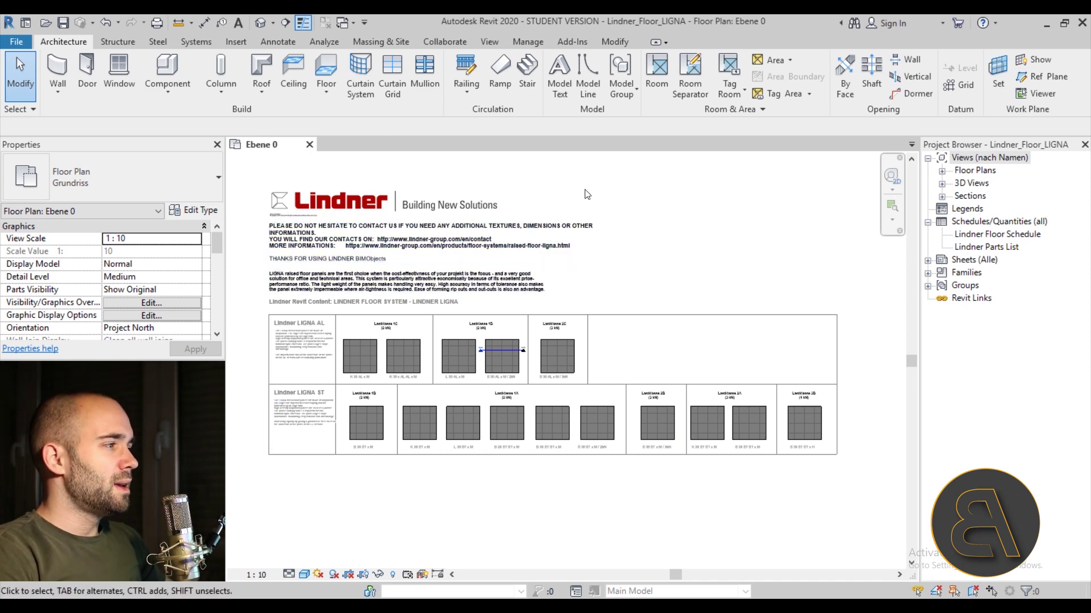
- Start a new Revit project without saving the current Lindner project
{"action": "middle_click_drag", "start_coordinate": [386, 271], "coordinate": [374, 259]}
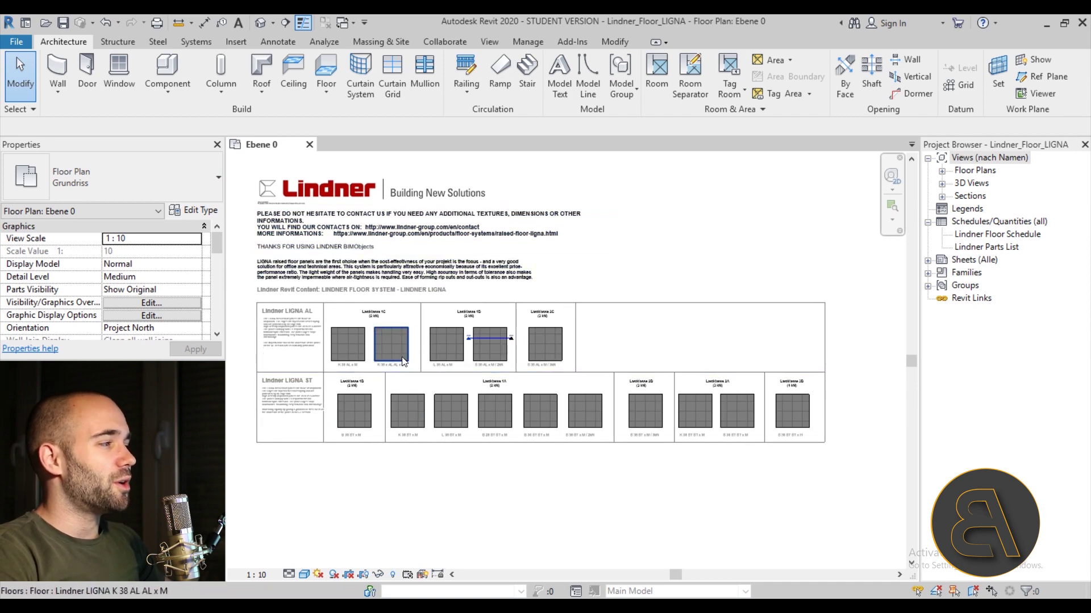
{"action": "scroll", "coordinate": [361, 335], "scroll_direction": "up", "scroll_amount": 5}
{"action": "scroll", "coordinate": [338, 296], "scroll_direction": "down", "scroll_amount": 6}
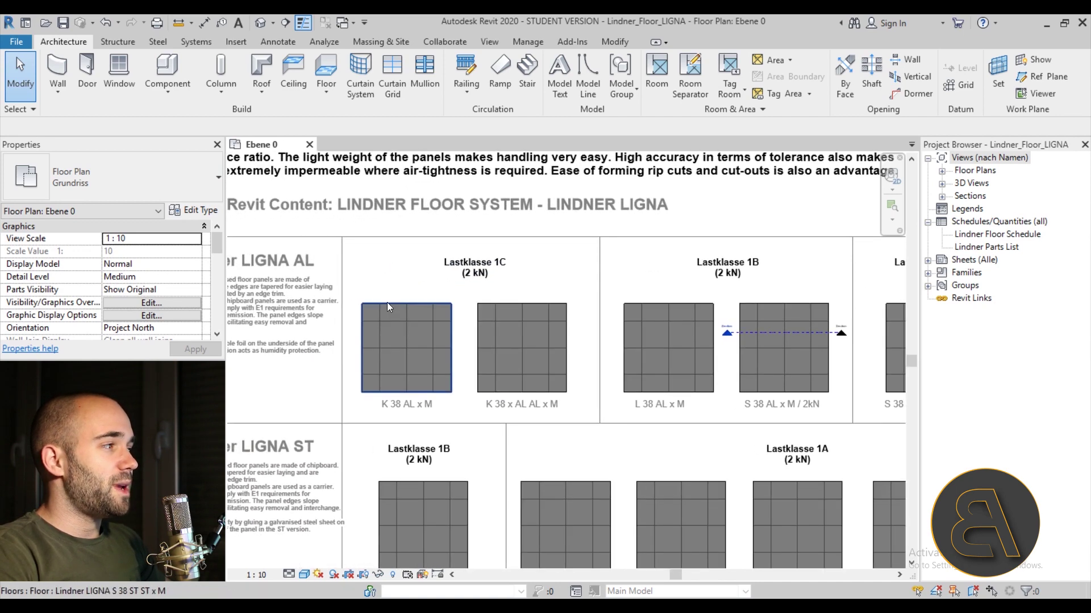
{"action": "scroll", "coordinate": [330, 345], "scroll_direction": "down", "scroll_amount": 2}
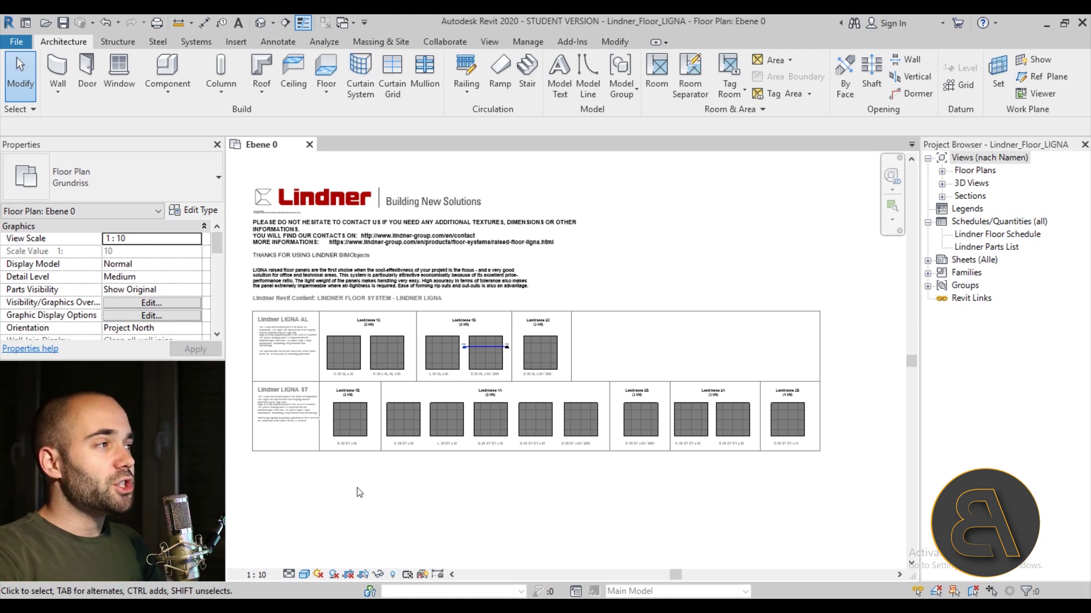
{"action": "left_click", "coordinate": [20, 44]}
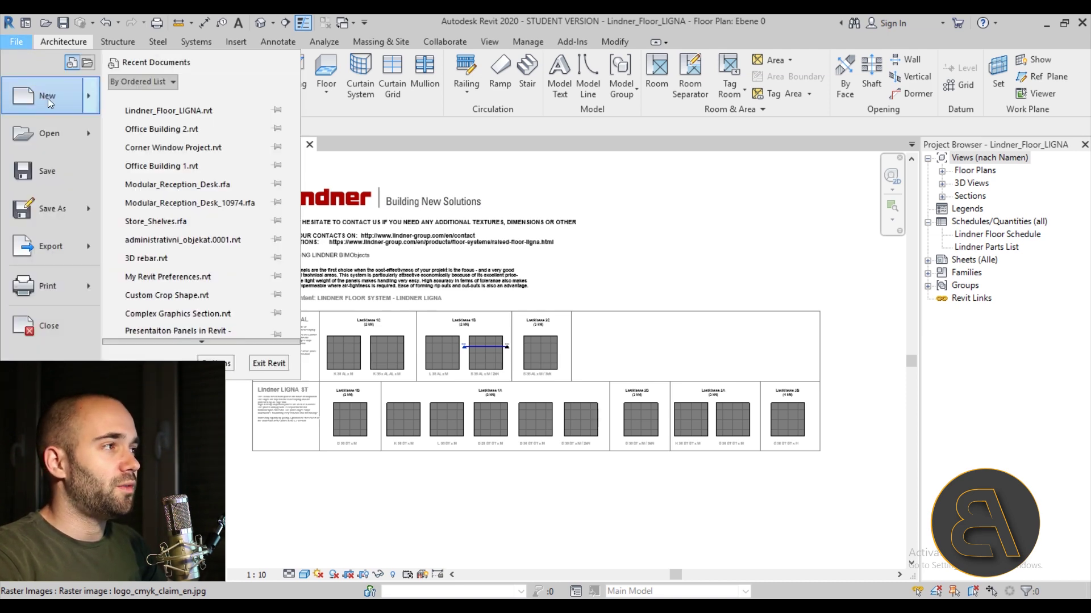
{"action": "mouse_move", "coordinate": [49, 97]}
{"action": "left_click", "coordinate": [144, 104]}
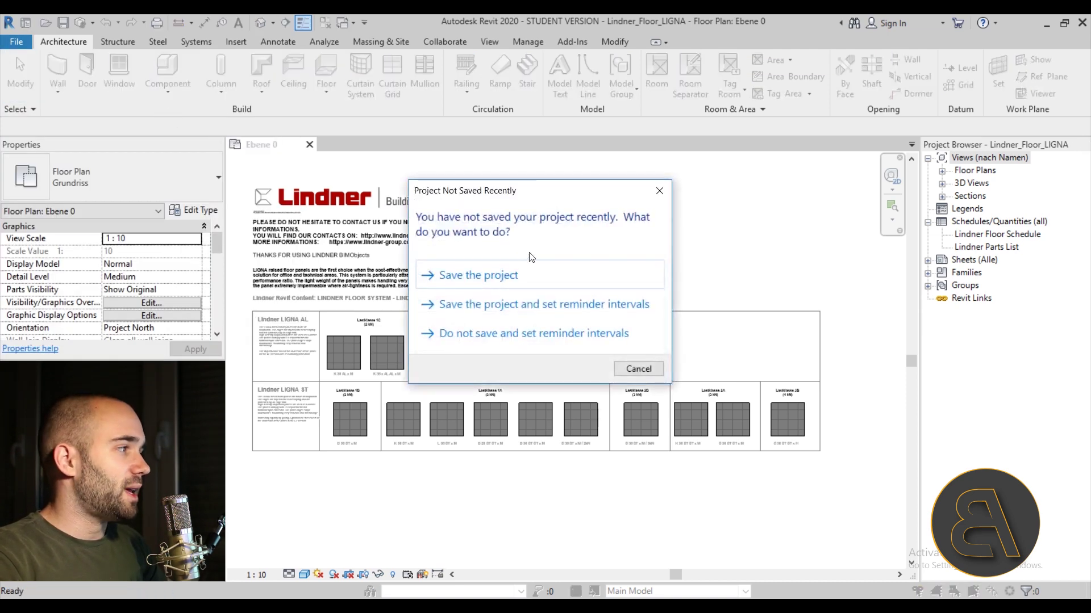
{"action": "left_click", "coordinate": [650, 372]}
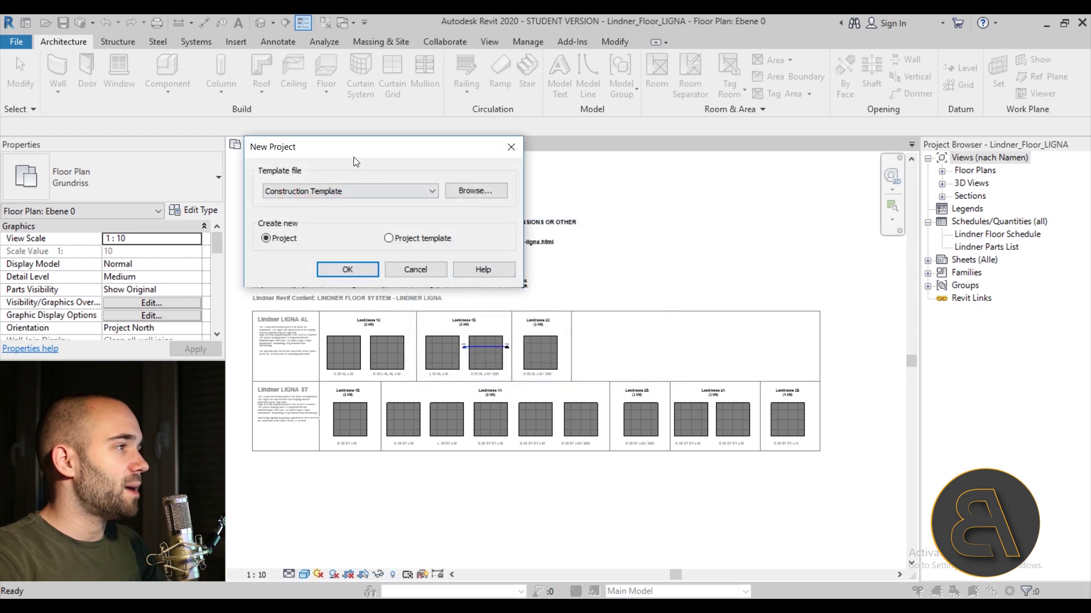
- Create Project2 from the Architectural Template, then return to the Ebene 0 plan
{"action": "left_click", "coordinate": [405, 213]}
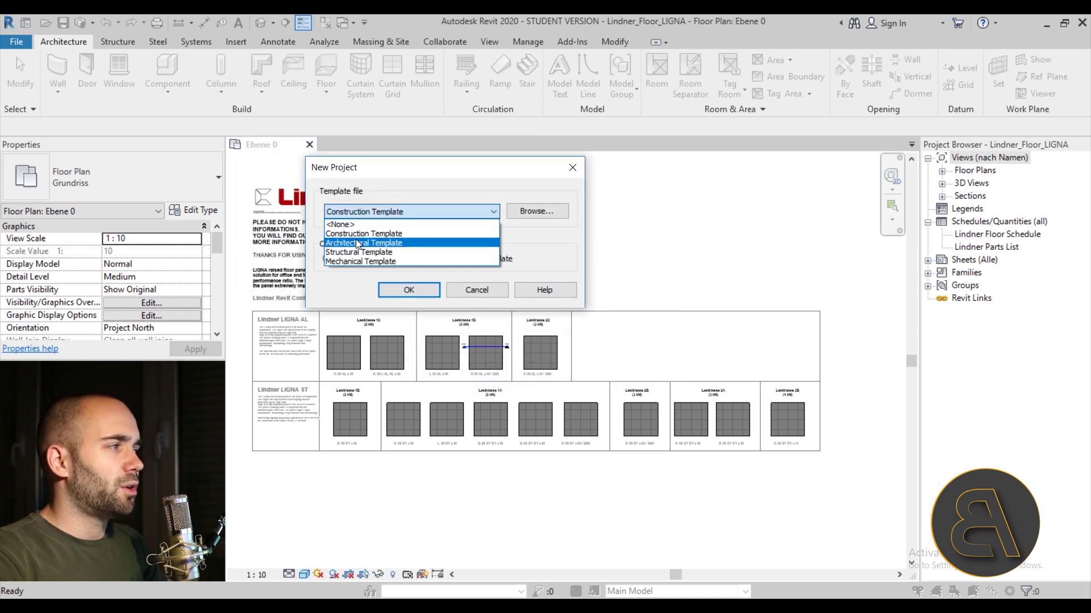
{"action": "left_click", "coordinate": [353, 242]}
{"action": "left_click", "coordinate": [413, 288]}
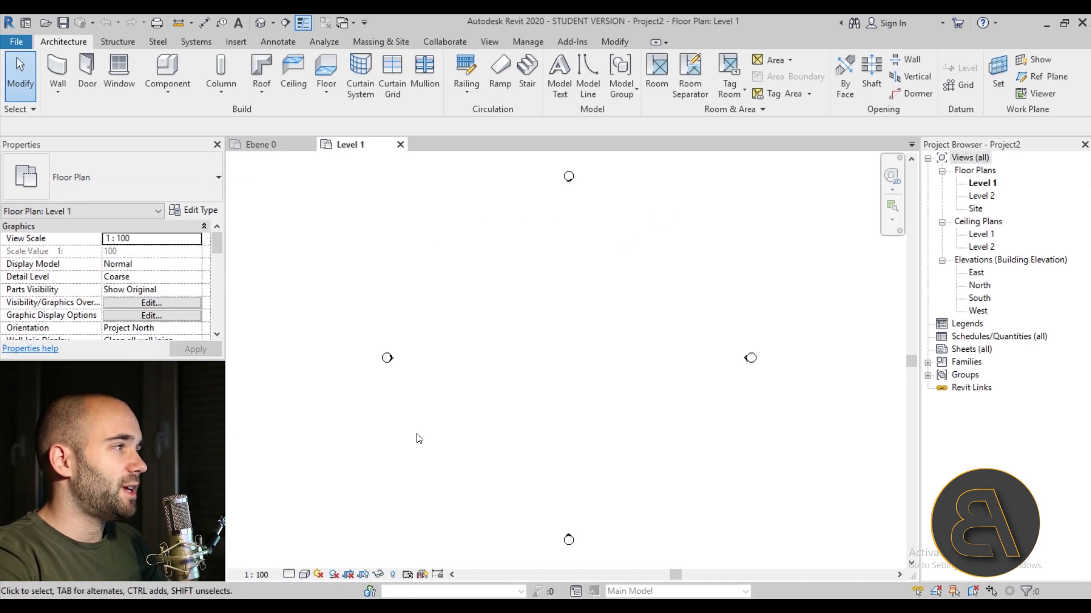
{"action": "middle_click_drag", "start_coordinate": [553, 324], "coordinate": [540, 324]}
{"action": "left_click", "coordinate": [259, 145]}
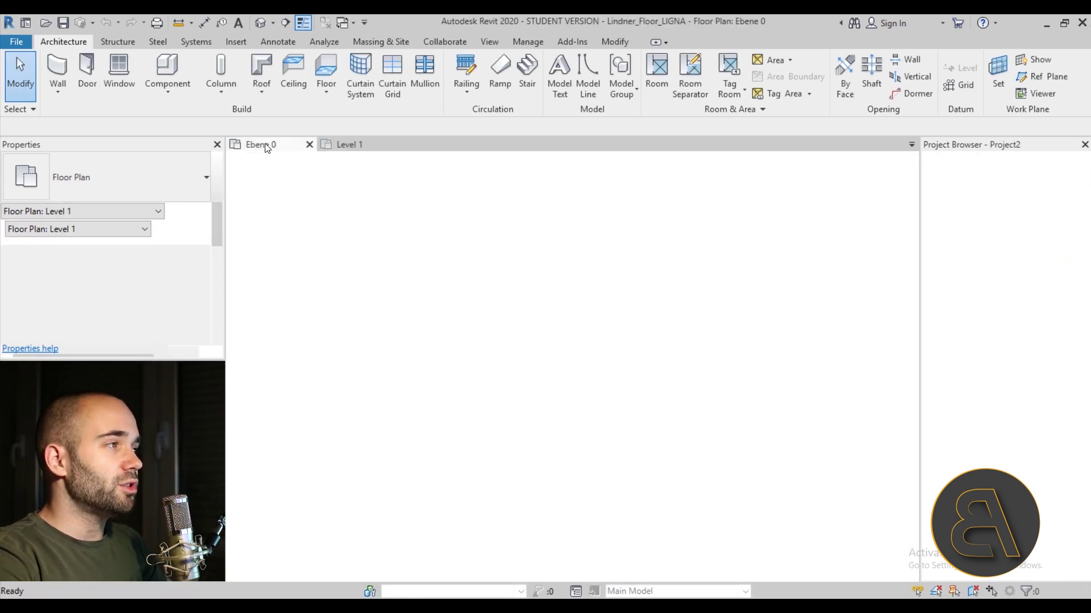
- Copy the K 38 AL x M panel: 25 pedestal columns, one floor and one text note
{"action": "scroll", "coordinate": [346, 345], "scroll_direction": "up", "scroll_amount": 3}
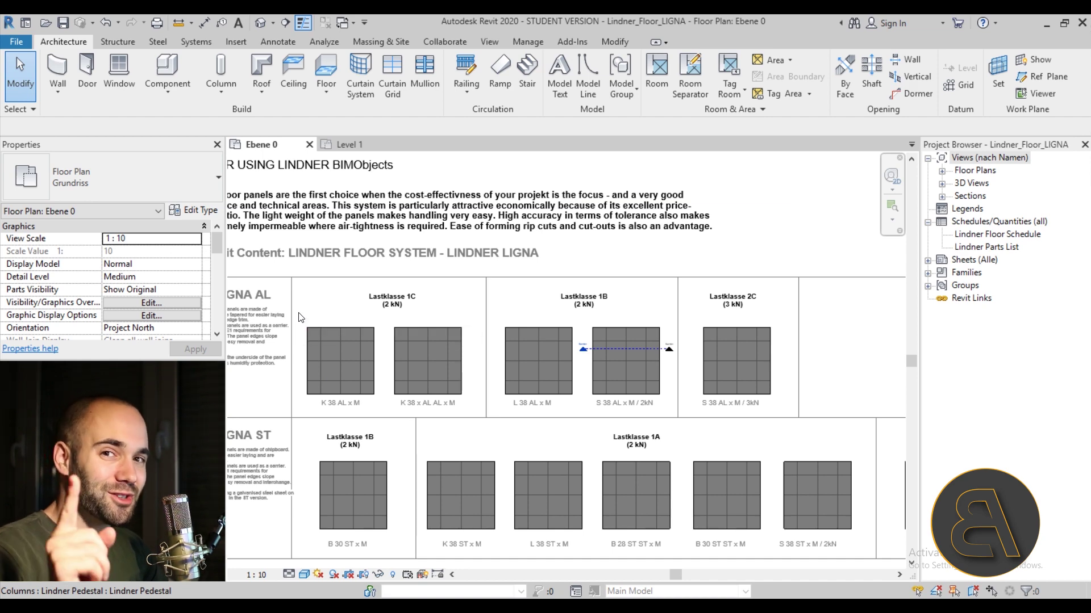
{"action": "scroll", "coordinate": [312, 301], "scroll_direction": "up", "scroll_amount": 3}
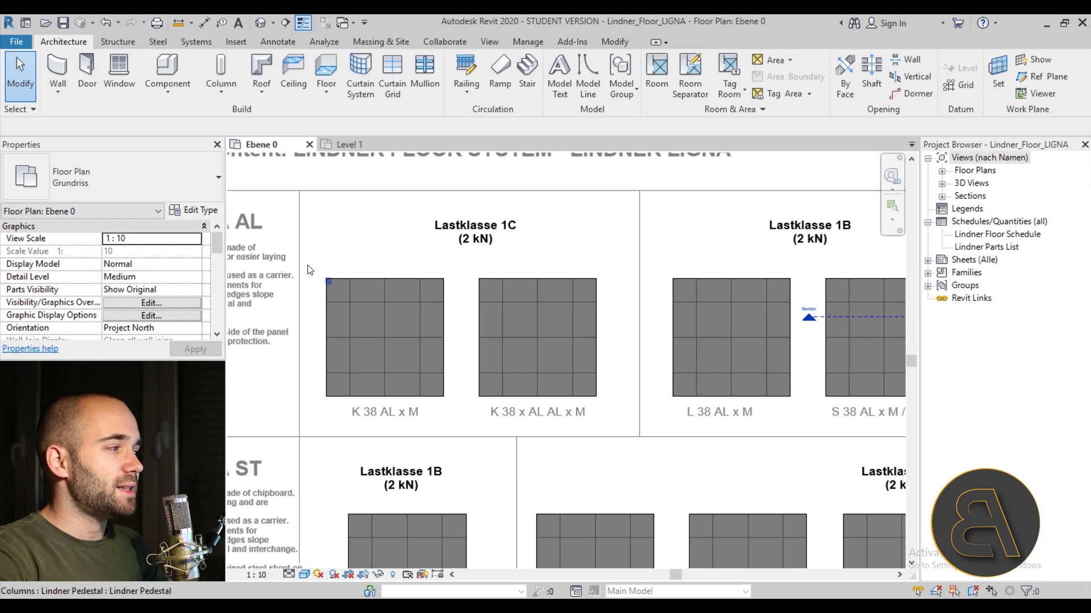
{"action": "scroll", "coordinate": [307, 266], "scroll_direction": "up", "scroll_amount": 4}
{"action": "scroll", "coordinate": [309, 276], "scroll_direction": "down", "scroll_amount": 4}
{"action": "left_click_drag", "start_coordinate": [339, 287], "coordinate": [477, 446]}
{"action": "left_click", "coordinate": [278, 330], "text": "ctrl"}
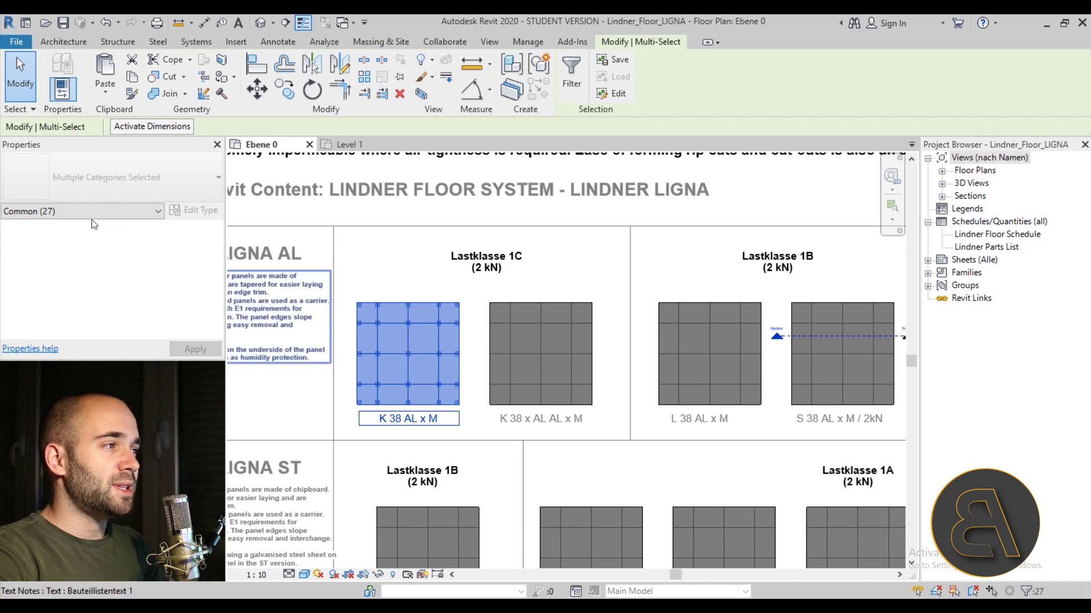
{"action": "left_click", "coordinate": [28, 216]}
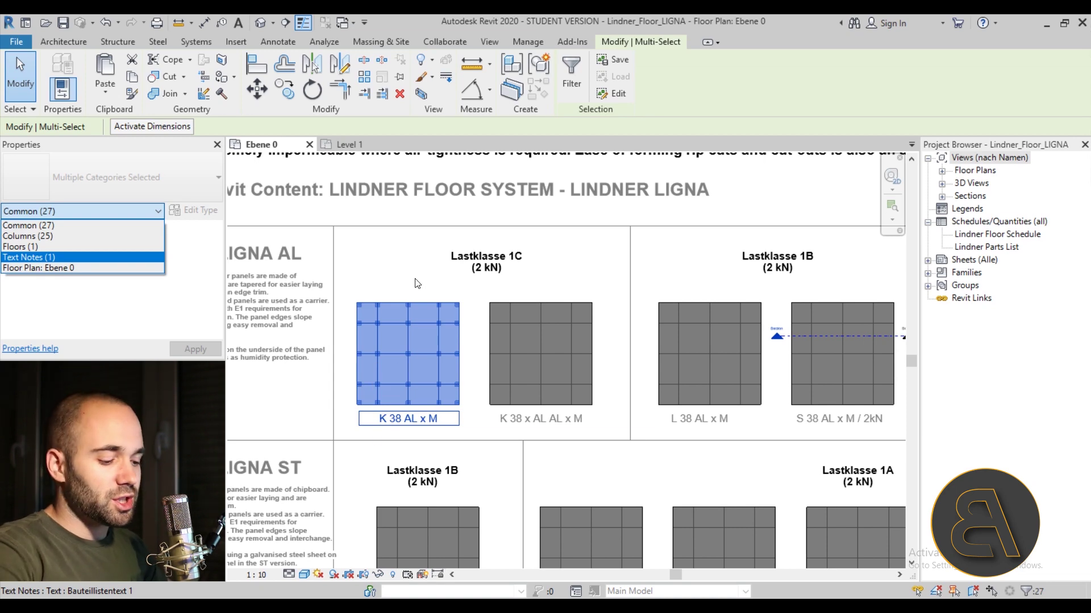
{"action": "key", "text": "Up"}
{"action": "key", "text": "Up"}
{"action": "key", "text": "Up"}
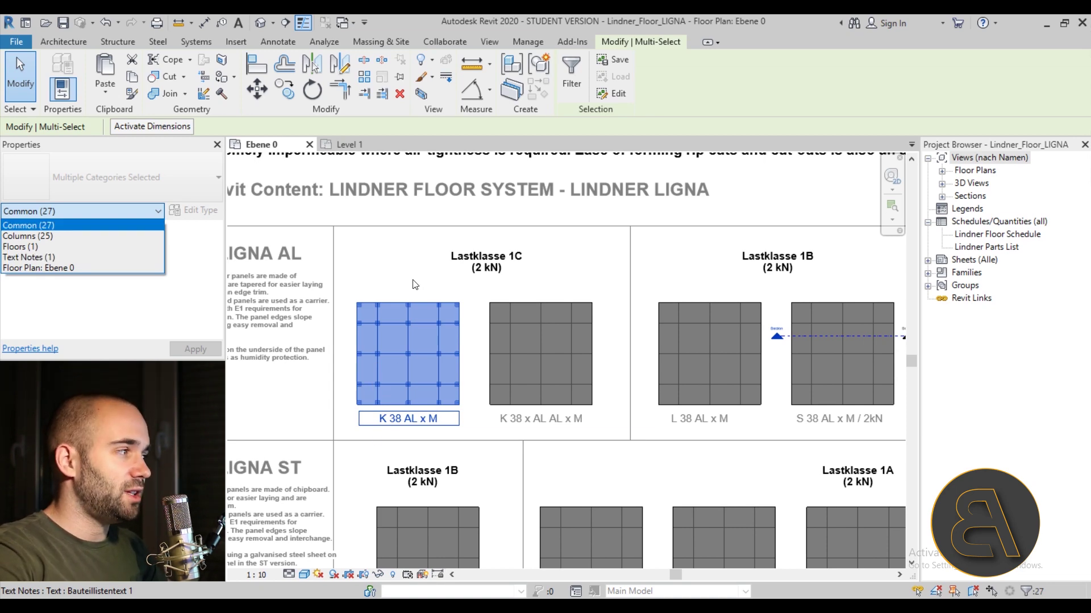
{"action": "key", "text": "Escape"}
{"action": "key", "text": "Escape"}
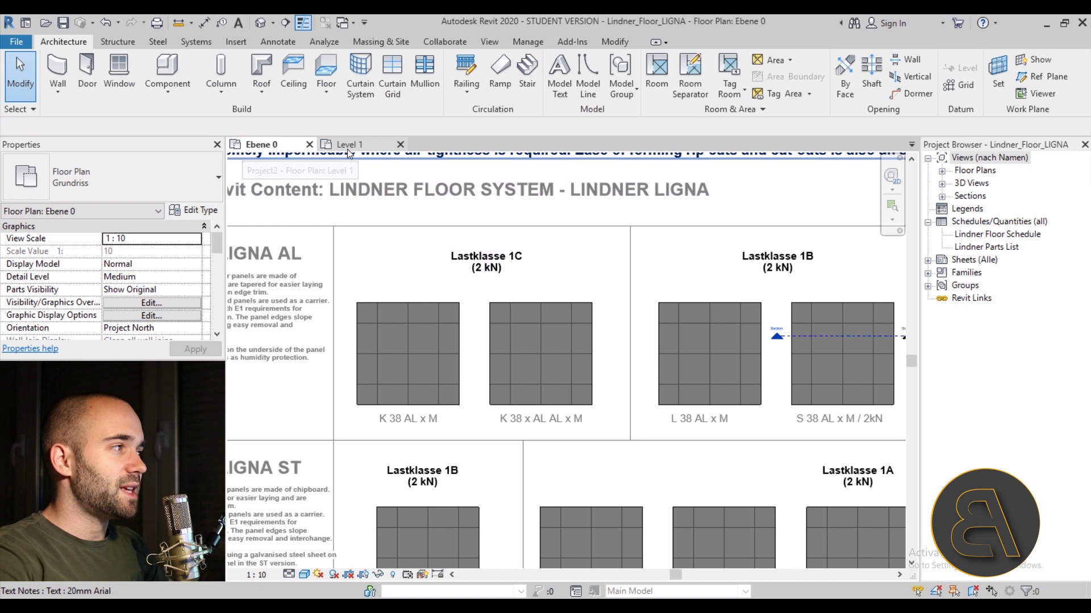
- Paste the copied K 38 AL x M panel group into Project2's Level 1 plan
{"action": "left_click", "coordinate": [348, 149]}
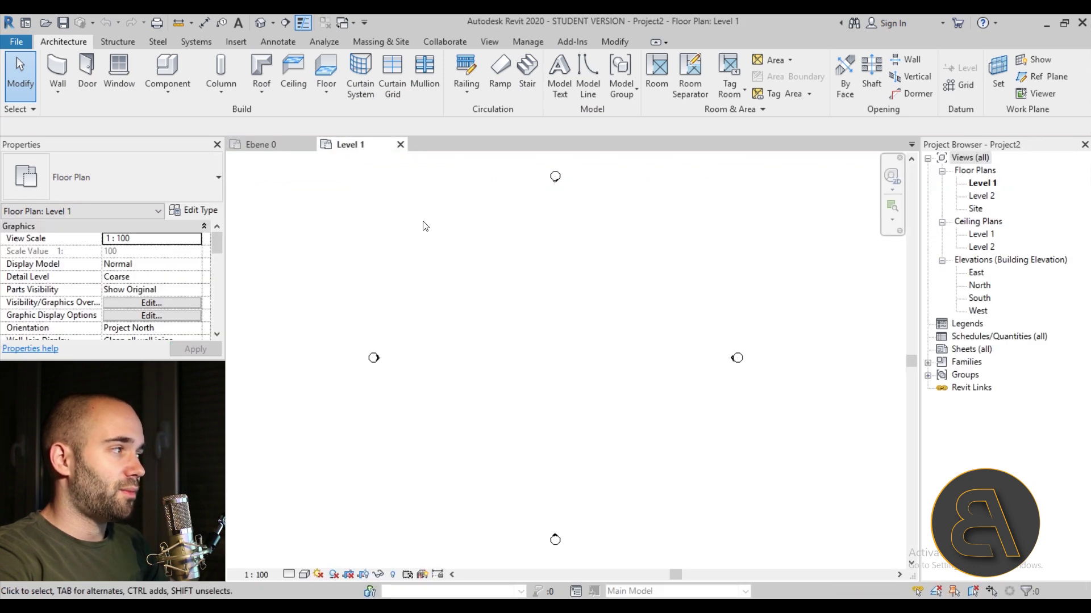
{"action": "middle_click_drag", "start_coordinate": [540, 337], "coordinate": [500, 338]}
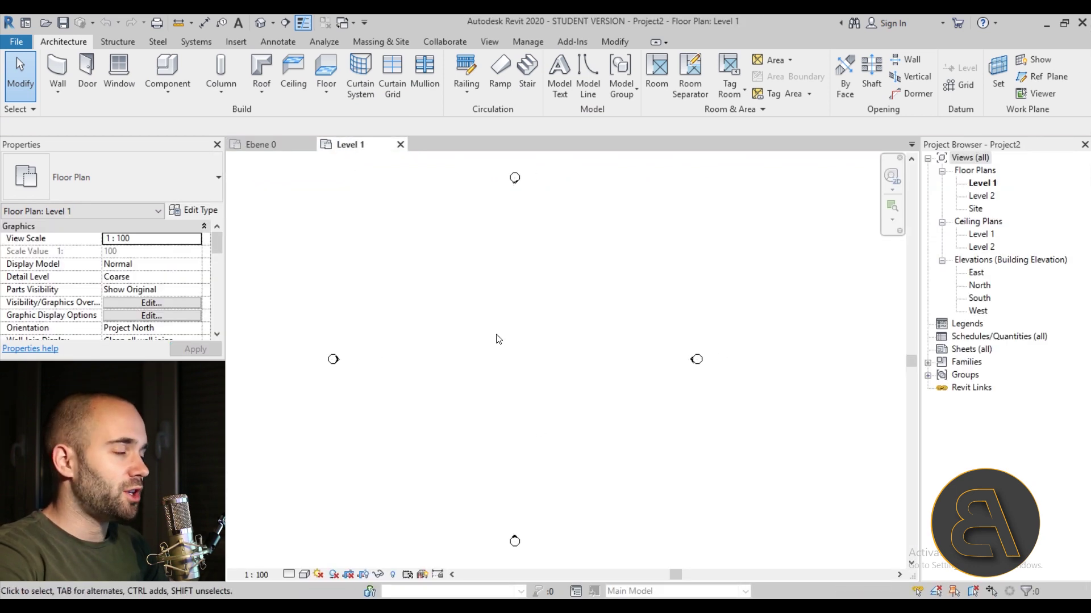
{"action": "key", "text": "ctrl+v"}
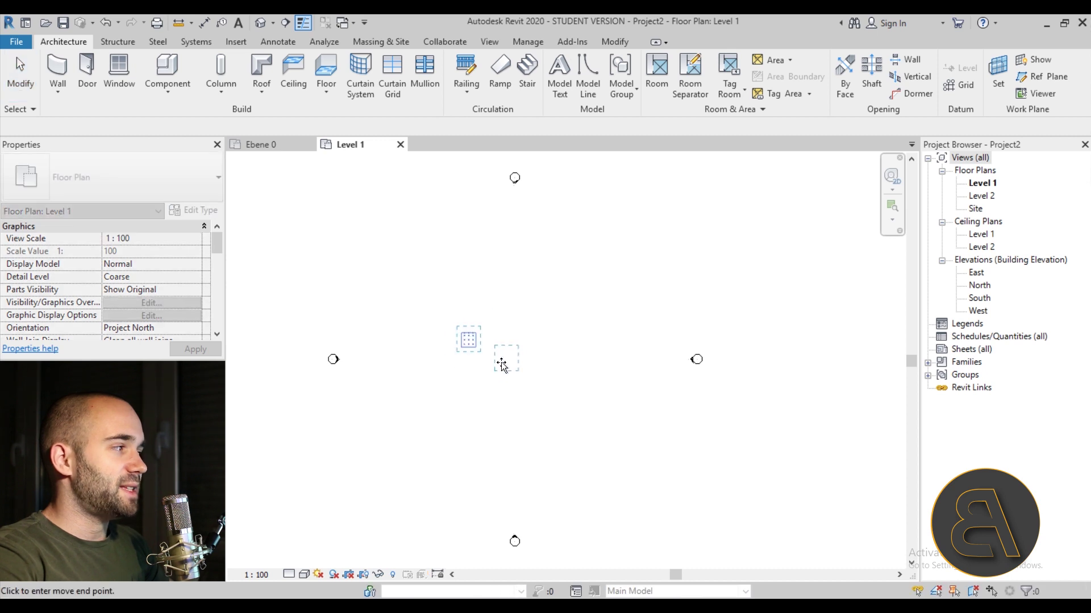
{"action": "left_click", "coordinate": [503, 365]}
{"action": "scroll", "coordinate": [509, 369], "scroll_direction": "up", "scroll_amount": 4}
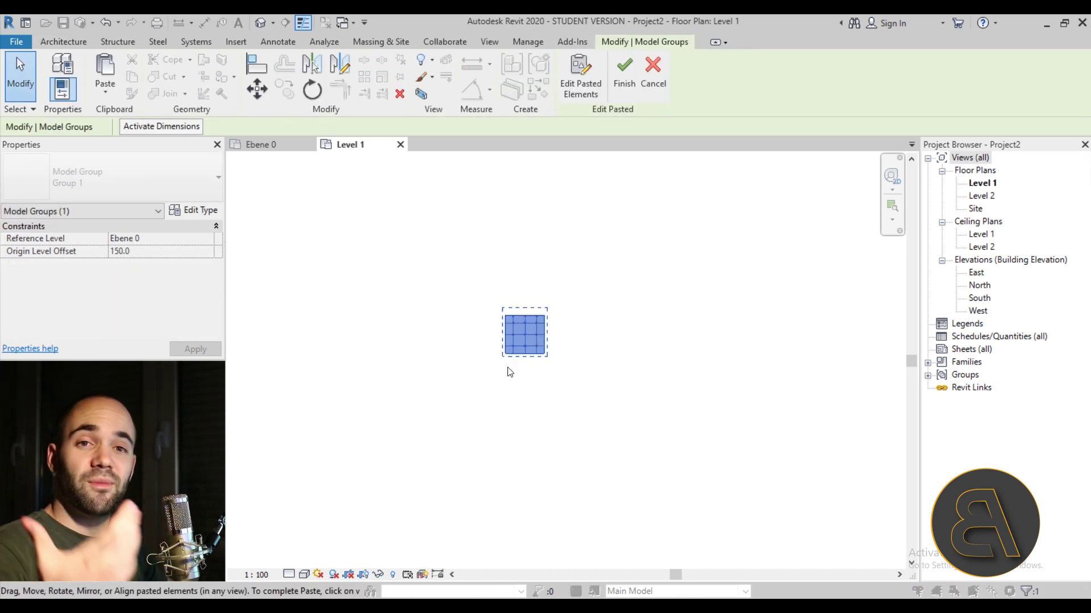
{"action": "left_click", "coordinate": [622, 88]}
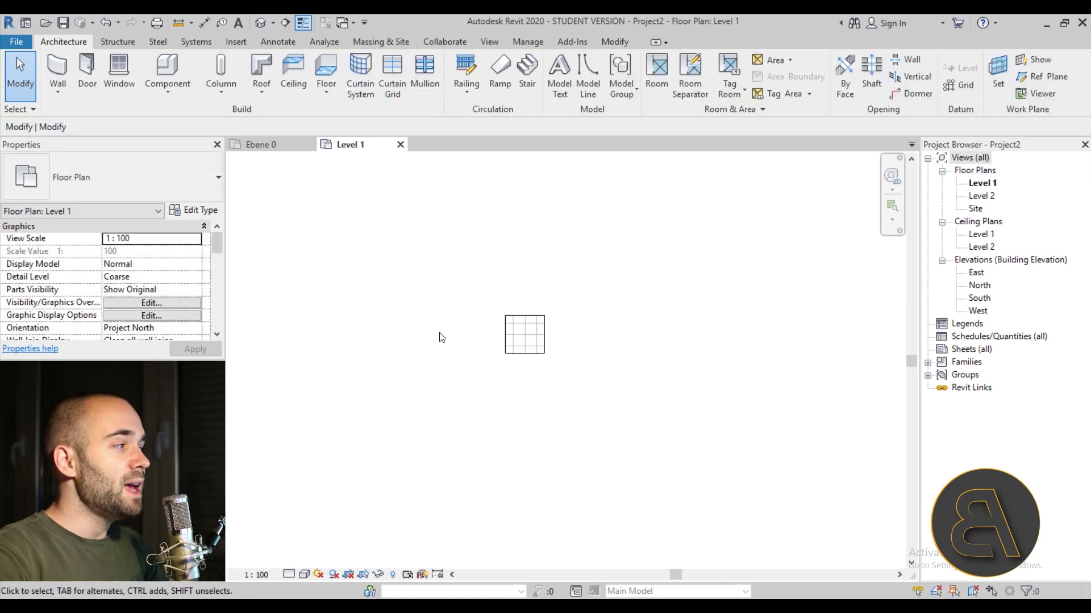
- Delete the pasted panel elements, leaving only the four elevation markers on Level 1
{"action": "left_click_drag", "start_coordinate": [591, 400], "coordinate": [341, 282]}
{"action": "key", "text": "Delete"}
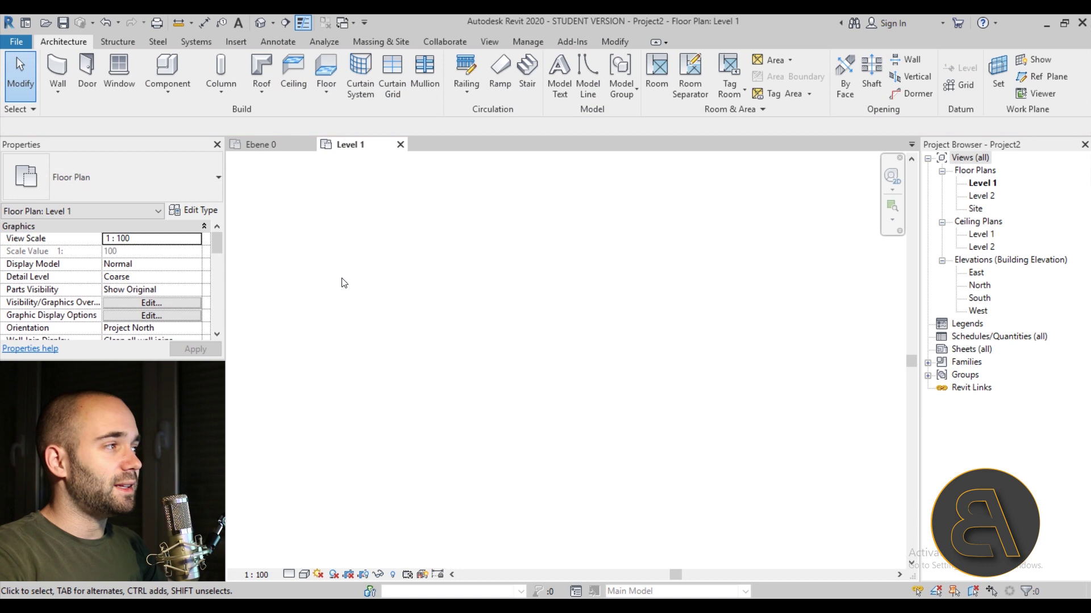
{"action": "scroll", "coordinate": [386, 300], "scroll_direction": "down", "scroll_amount": 3}
{"action": "middle_click_drag", "start_coordinate": [397, 301], "coordinate": [441, 321]}
- Start a new floor of type Lindner LIGNA S 38 ST ST x M
{"action": "scroll", "coordinate": [431, 328], "scroll_direction": "down", "scroll_amount": 1}
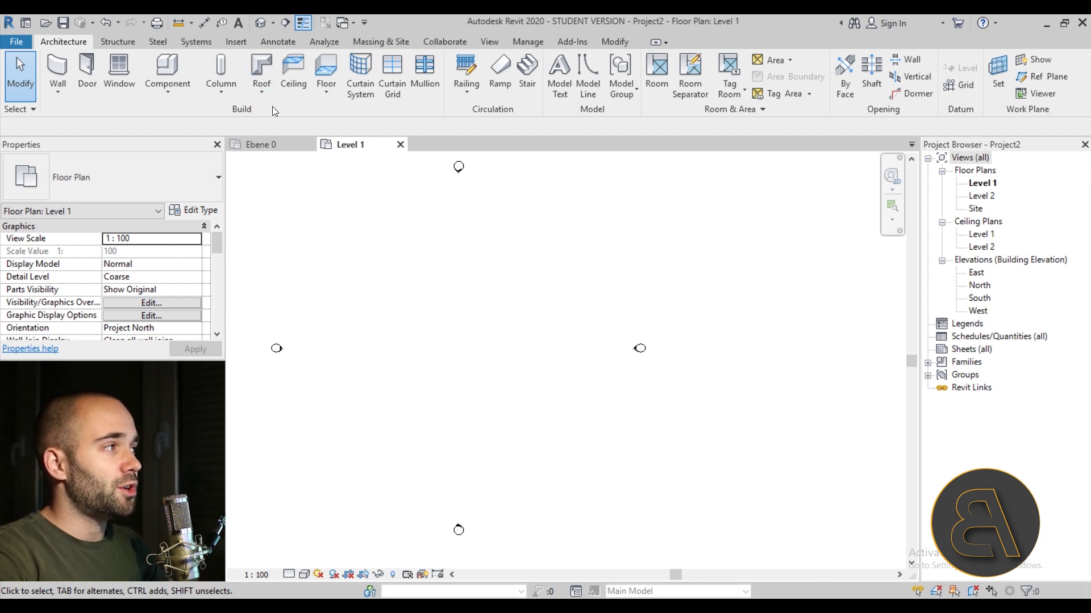
{"action": "left_click", "coordinate": [332, 69]}
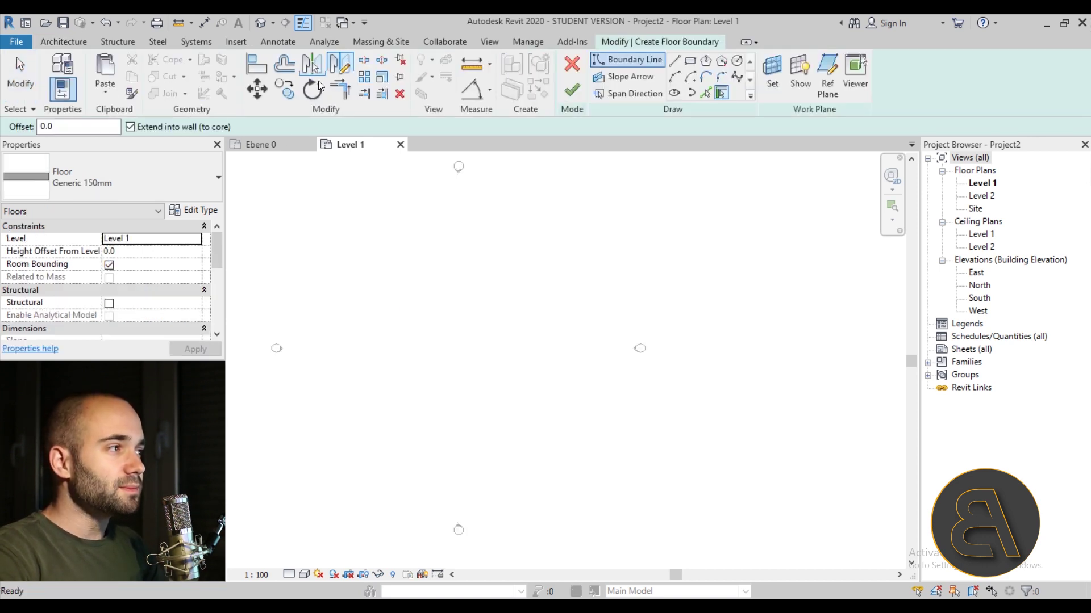
{"action": "left_click", "coordinate": [104, 191]}
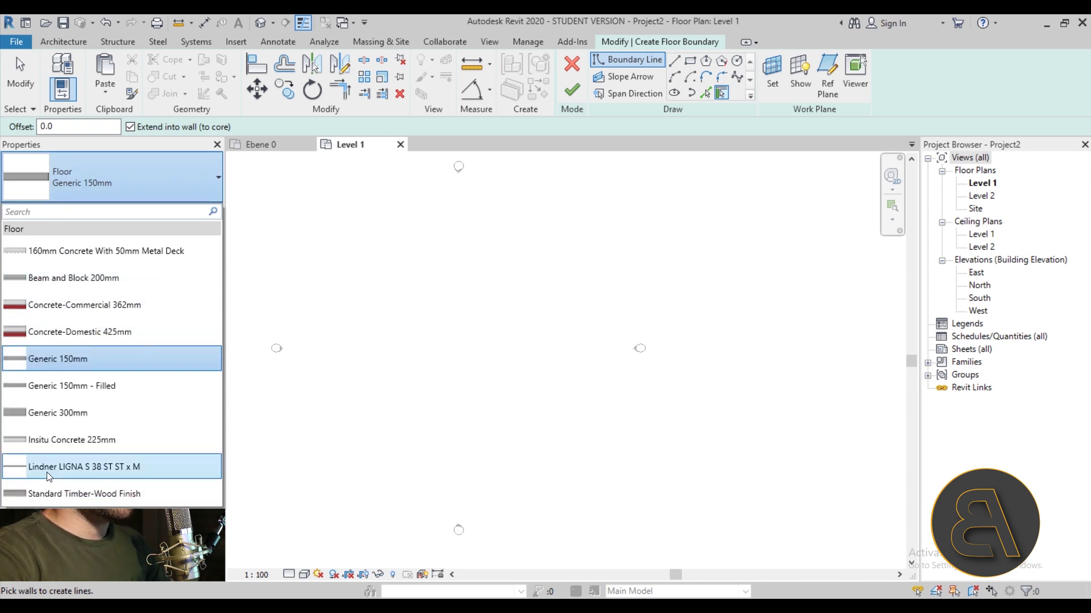
{"action": "mouse_move", "coordinate": [183, 472]}
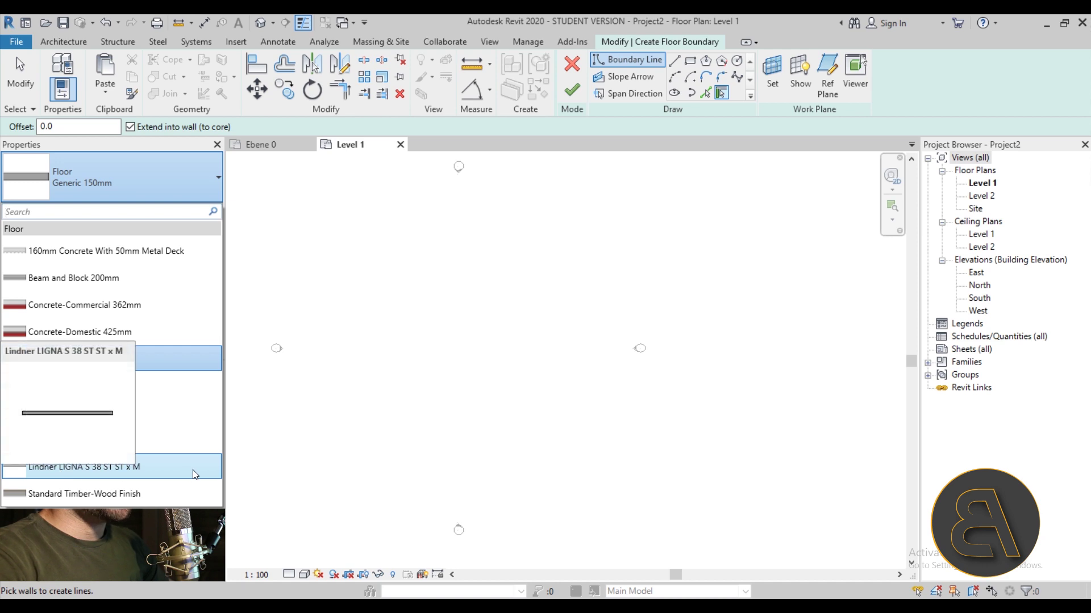
{"action": "left_click", "coordinate": [160, 469]}
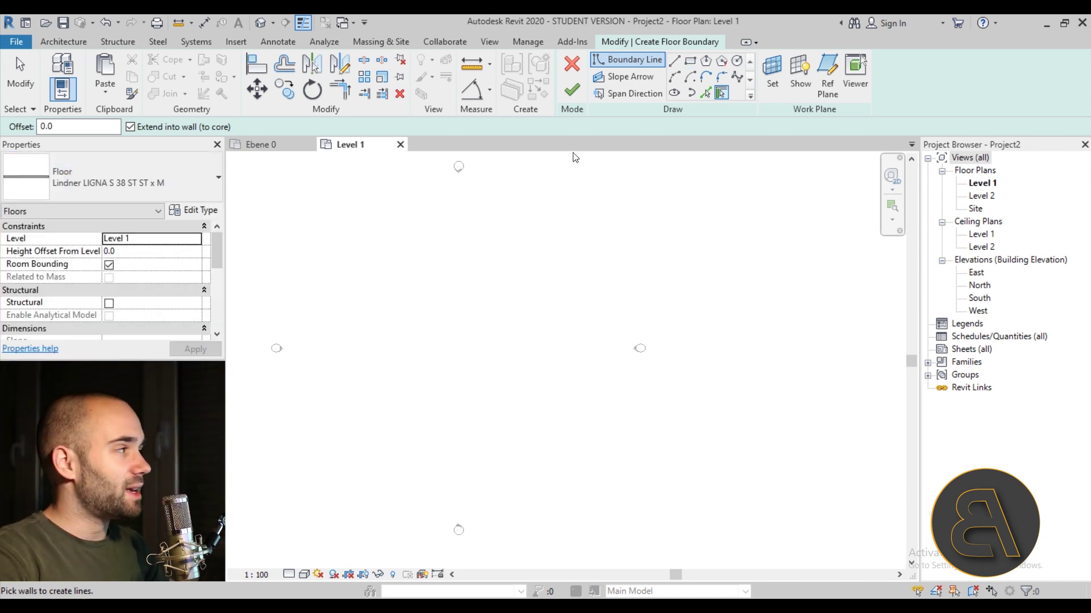
- Sketch a 5000 x 5000 rectangular boundary and finish the raised floor
{"action": "left_click", "coordinate": [690, 60]}
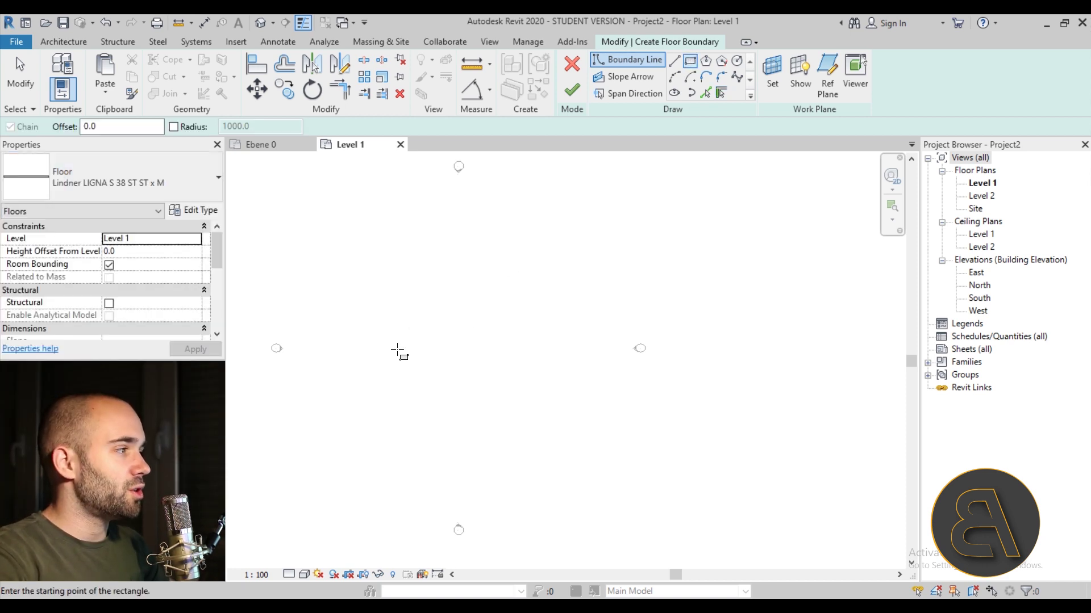
{"action": "left_click", "coordinate": [421, 322]}
{"action": "left_click", "coordinate": [458, 357]}
{"action": "scroll", "coordinate": [442, 352], "scroll_direction": "up", "scroll_amount": 8}
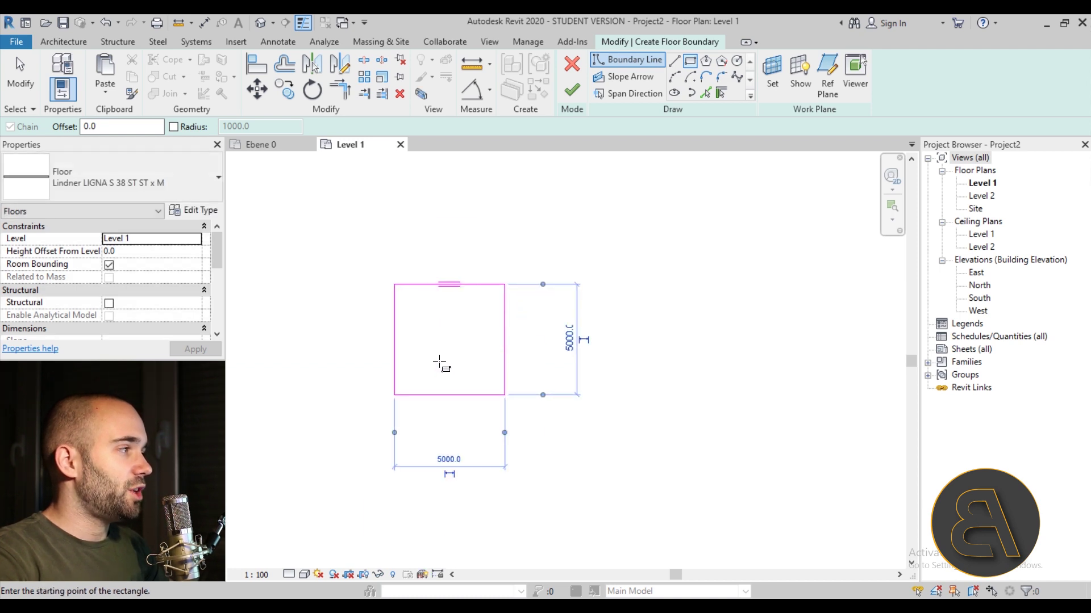
{"action": "left_click", "coordinate": [571, 90]}
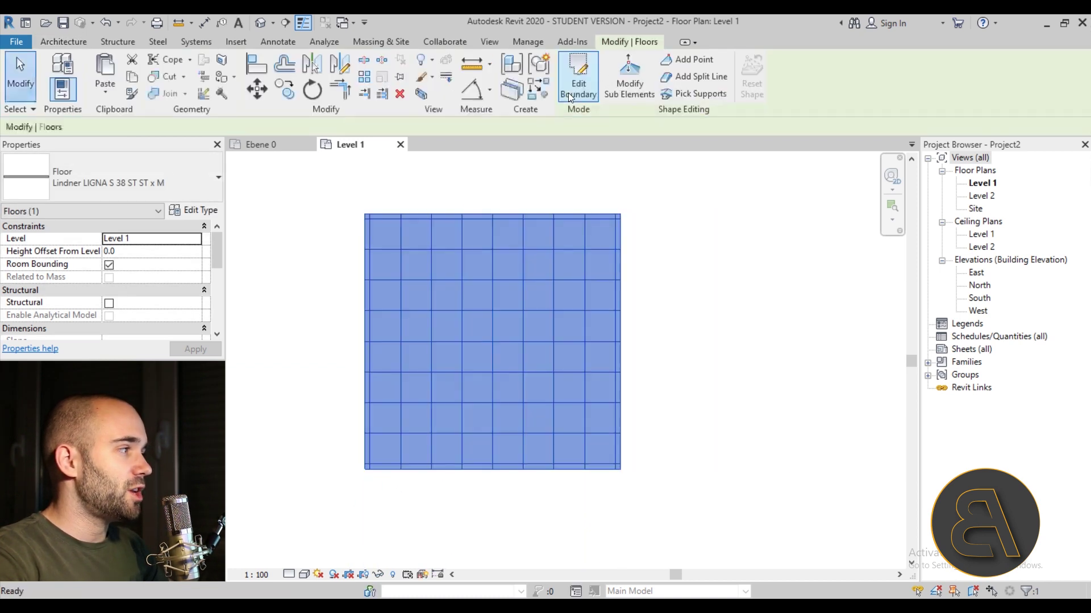
{"action": "left_click", "coordinate": [655, 368]}
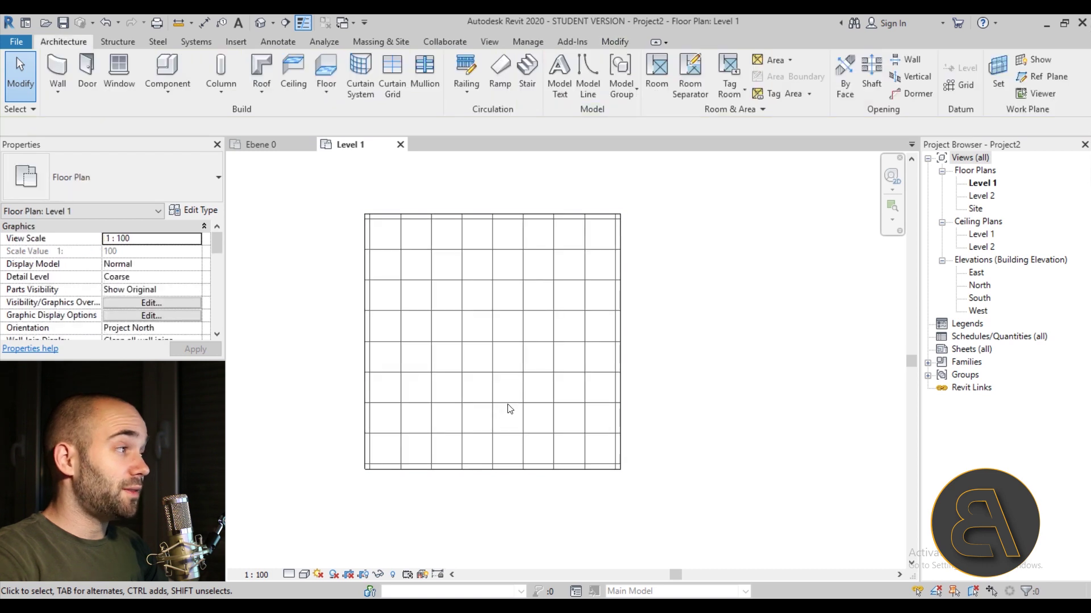
{"action": "scroll", "coordinate": [446, 281], "scroll_direction": "up", "scroll_amount": 1}
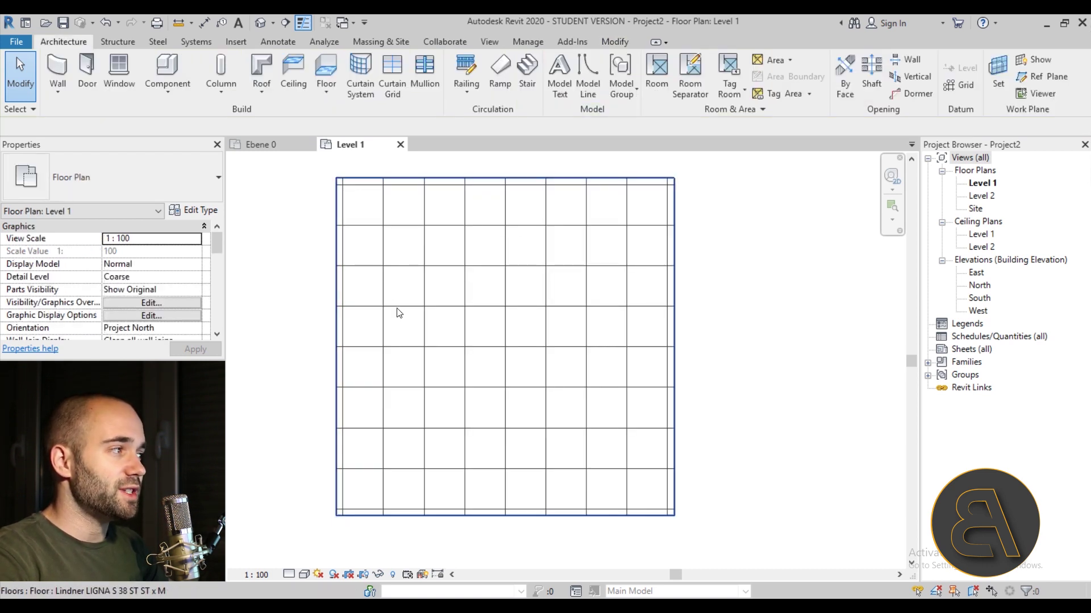
{"action": "scroll", "coordinate": [366, 295], "scroll_direction": "down", "scroll_amount": 1}
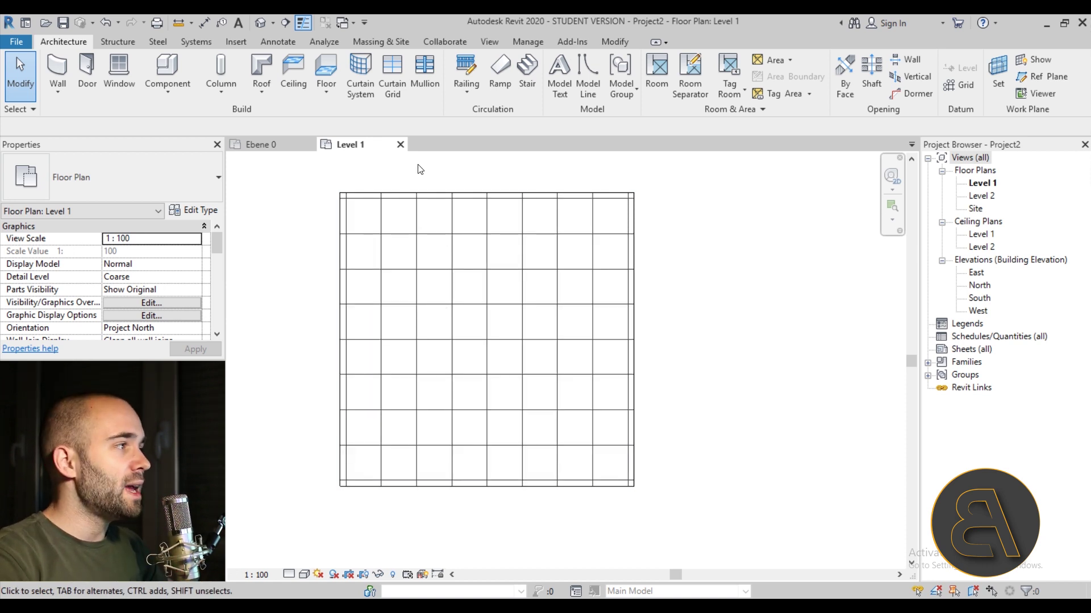
- Move the floor boundary's top edge down and its right edge inward
{"action": "left_click", "coordinate": [405, 193]}
{"action": "left_click", "coordinate": [567, 93]}
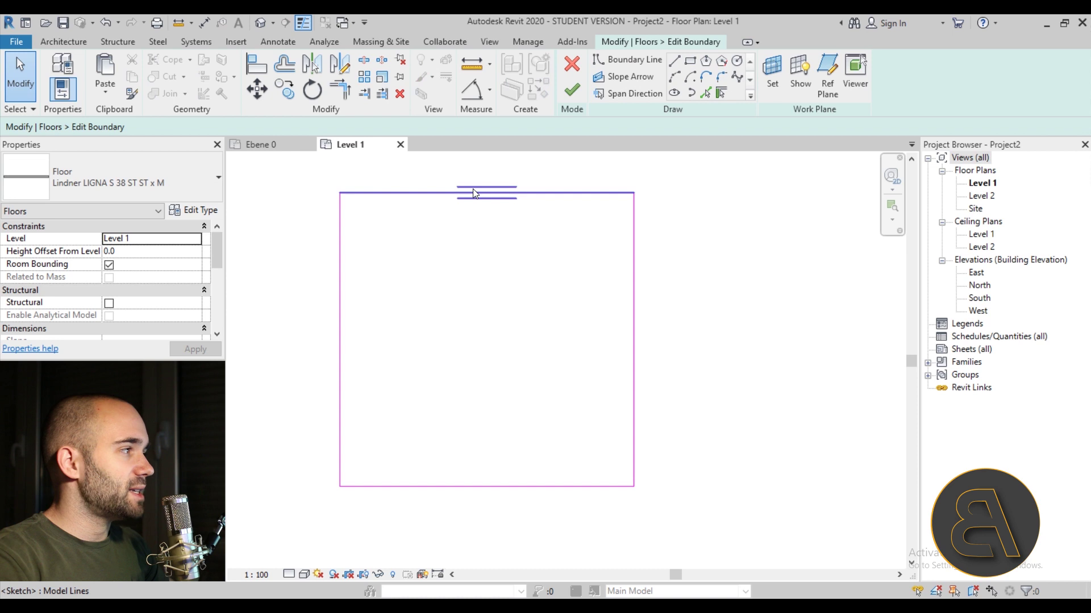
{"action": "left_click_drag", "start_coordinate": [473, 189], "coordinate": [472, 206]}
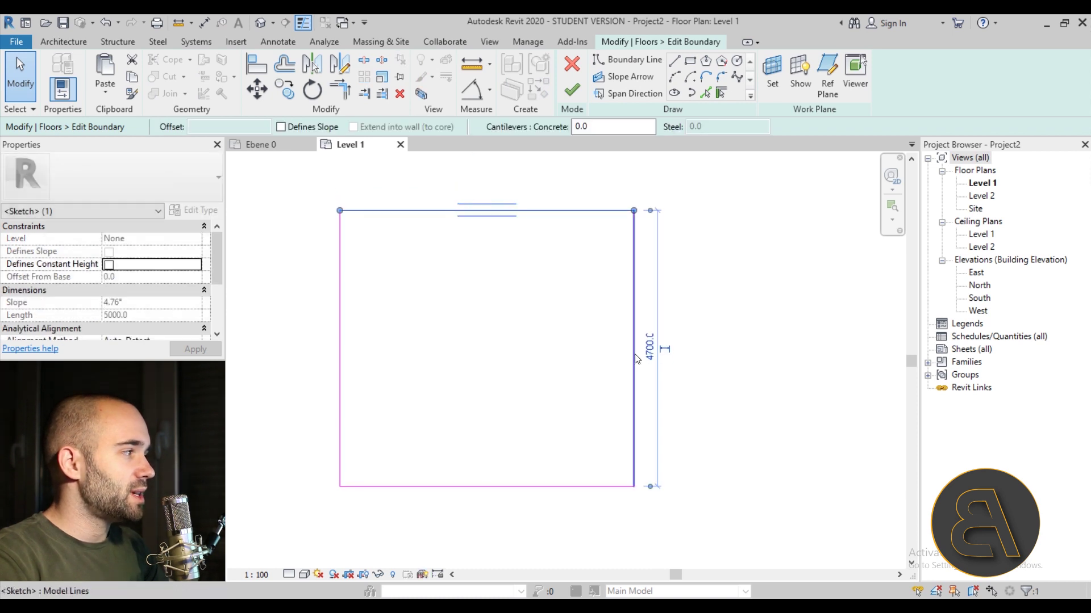
{"action": "left_click_drag", "start_coordinate": [635, 358], "coordinate": [617, 358]}
{"action": "left_click", "coordinate": [572, 90]}
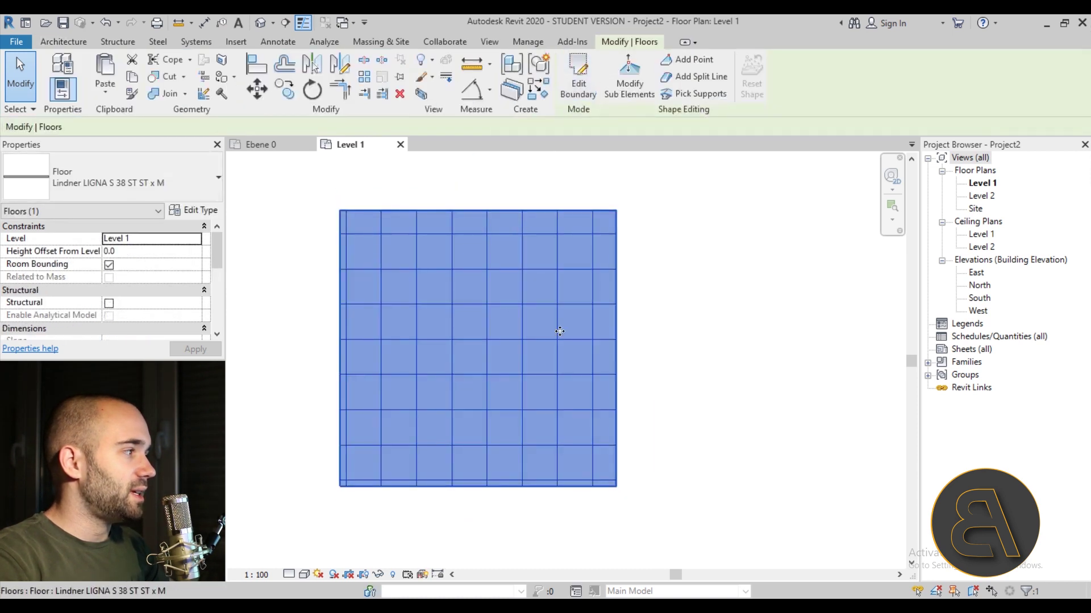
{"action": "left_click", "coordinate": [725, 375]}
- Reopen the floor's boundary sketch at its bottom line and finish it again
{"action": "left_click", "coordinate": [523, 489]}
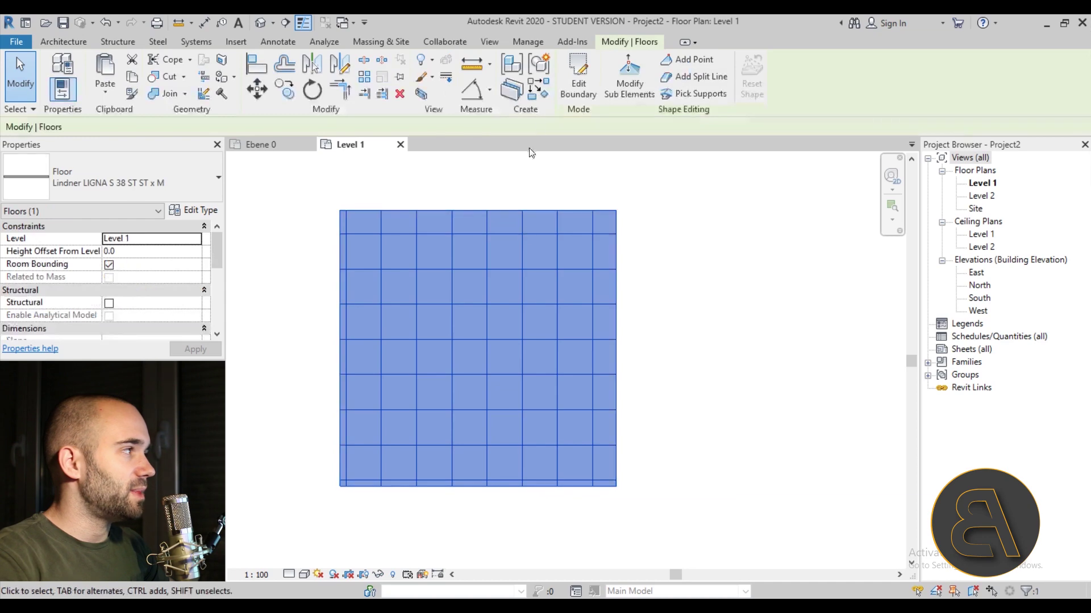
{"action": "left_click", "coordinate": [568, 87]}
{"action": "left_click", "coordinate": [458, 468]}
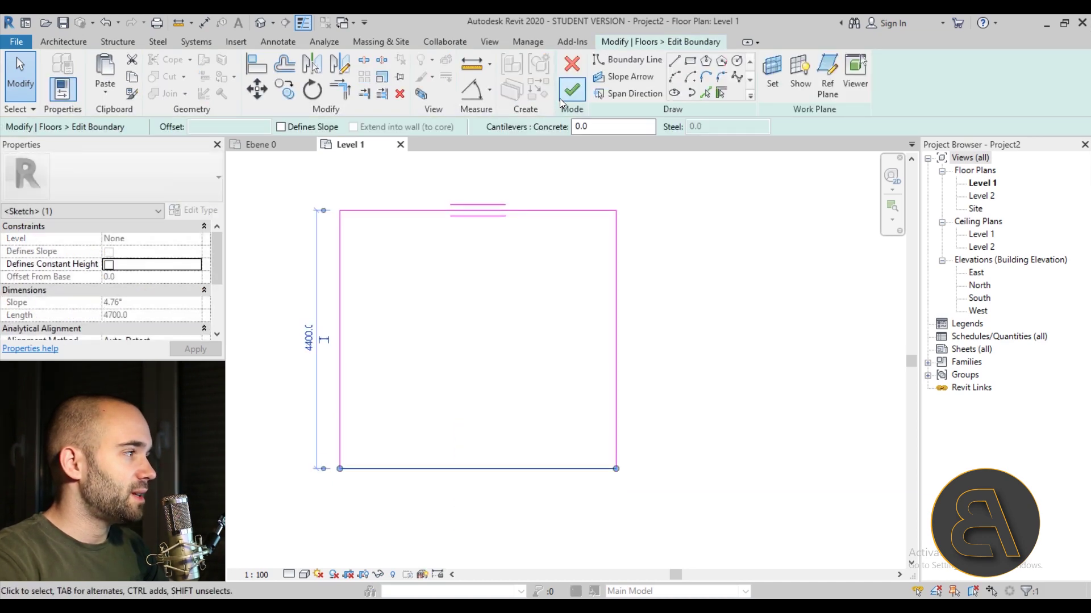
{"action": "left_click", "coordinate": [571, 89]}
{"action": "left_click", "coordinate": [639, 301]}
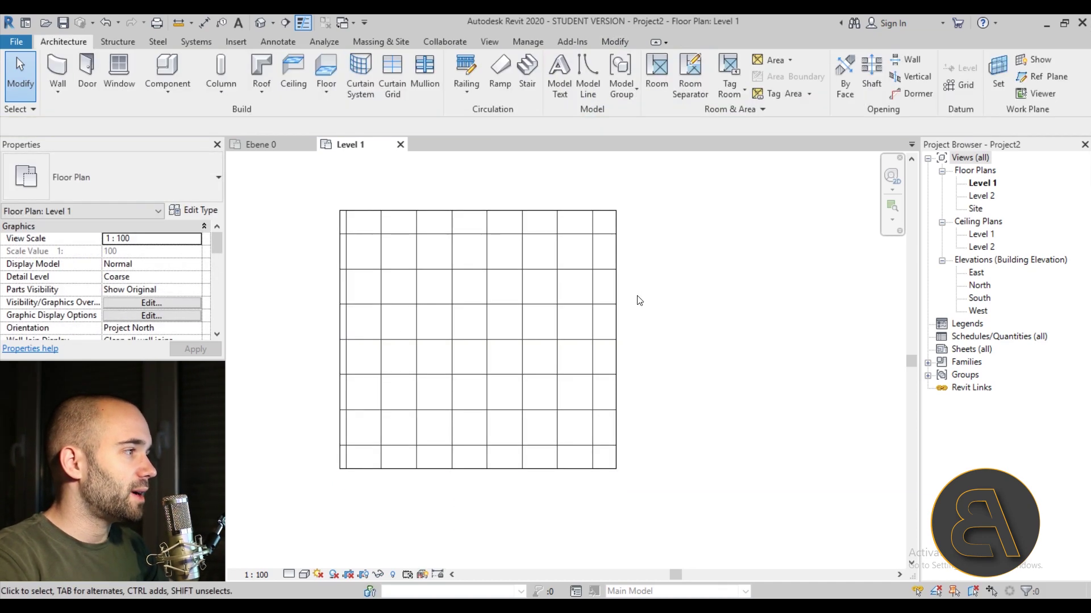
- Shift the floor boundary's left edge to the right and recentre the plan
{"action": "left_click", "coordinate": [339, 329]}
{"action": "left_click", "coordinate": [583, 91]}
{"action": "left_click_drag", "start_coordinate": [340, 306], "coordinate": [358, 307]}
{"action": "left_click", "coordinate": [572, 90]}
{"action": "left_click", "coordinate": [723, 398]}
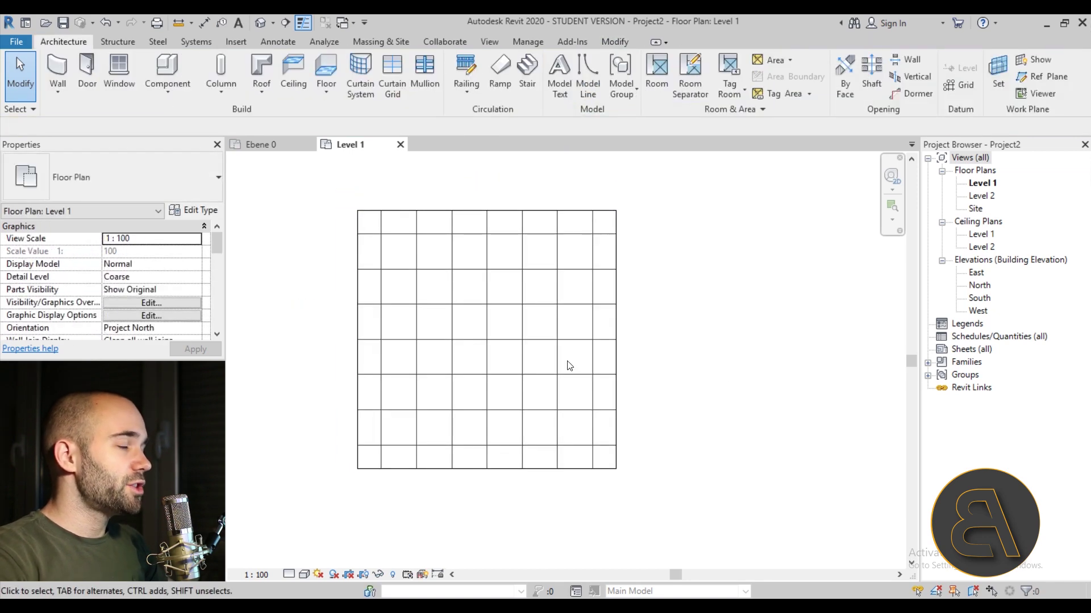
{"action": "middle_click_drag", "start_coordinate": [472, 324], "coordinate": [447, 333]}
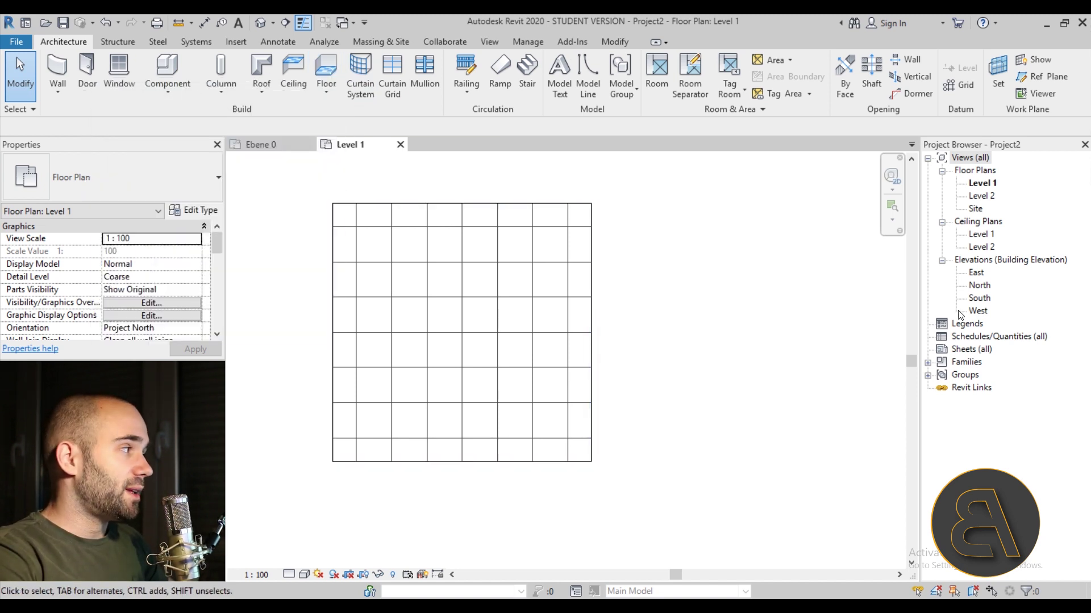
- Draw a new Level 3 line below Level 1 in the South elevation
{"action": "left_click", "coordinate": [978, 299]}
{"action": "scroll", "coordinate": [677, 292], "scroll_direction": "down", "scroll_amount": 5}
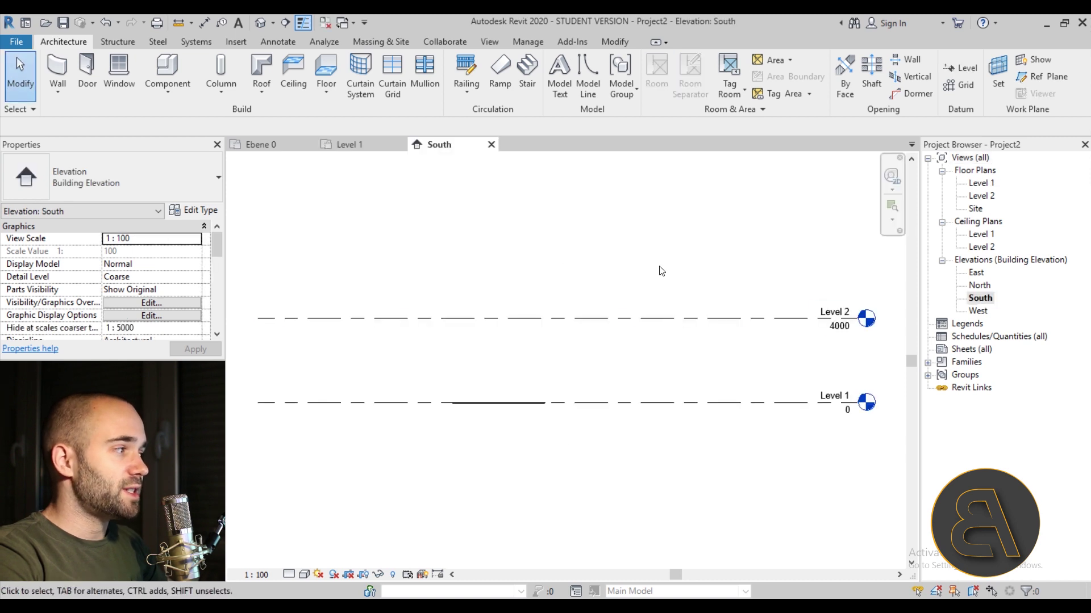
{"action": "scroll", "coordinate": [460, 428], "scroll_direction": "up", "scroll_amount": 3}
{"action": "scroll", "coordinate": [501, 371], "scroll_direction": "down", "scroll_amount": 3}
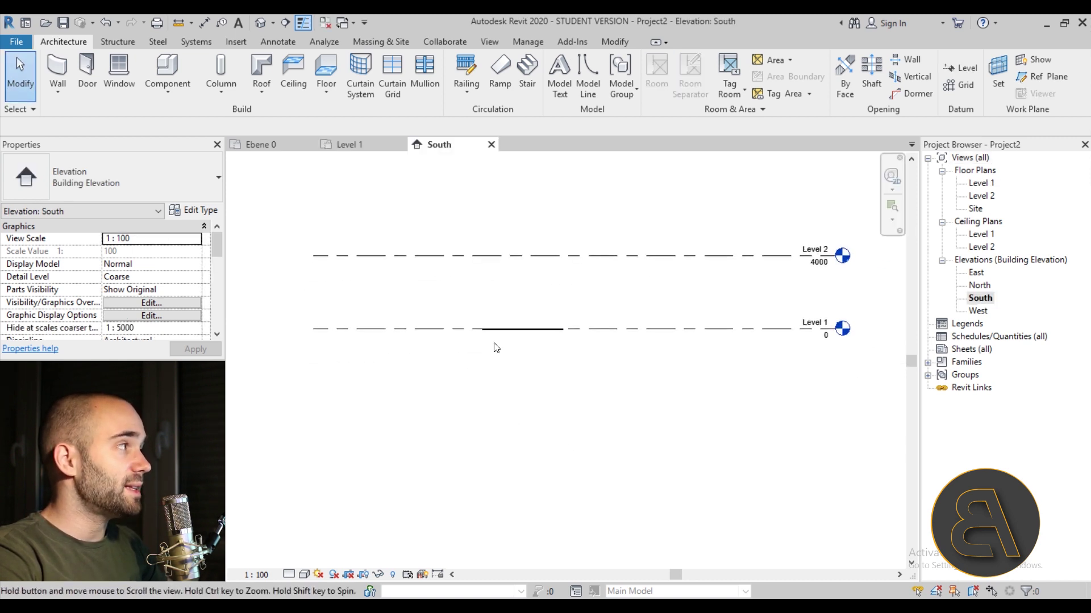
{"action": "left_click", "coordinate": [964, 67]}
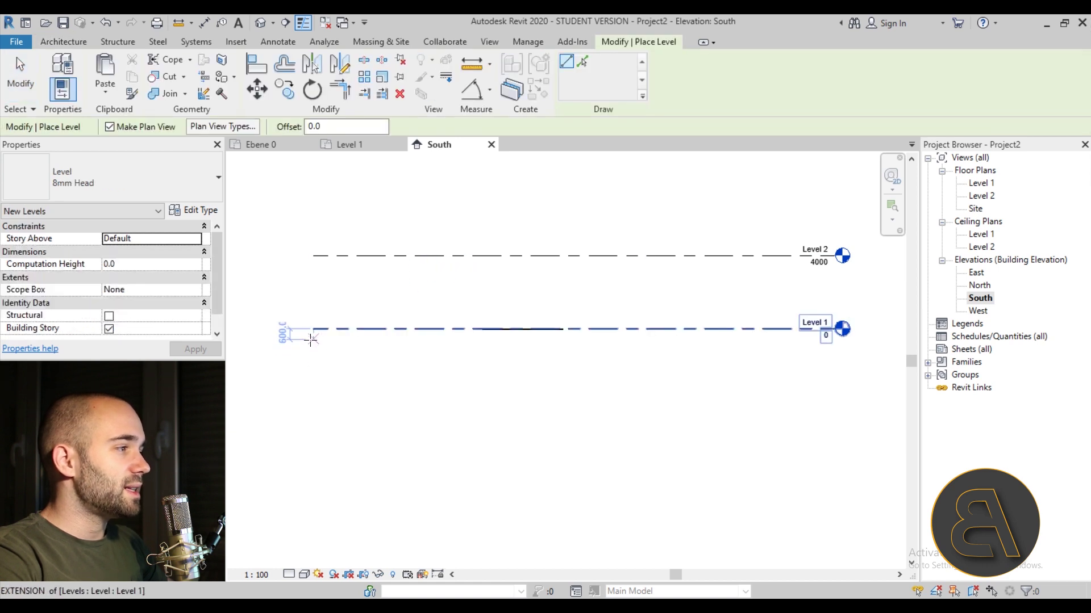
{"action": "left_click", "coordinate": [312, 339]}
{"action": "left_click", "coordinate": [835, 340]}
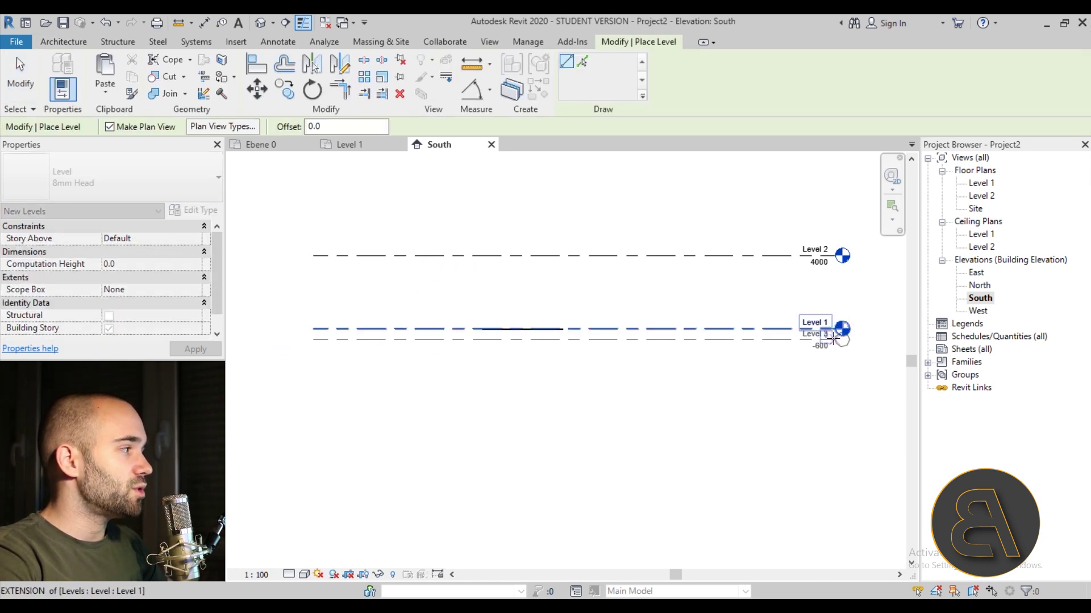
{"action": "scroll", "coordinate": [471, 348], "scroll_direction": "up", "scroll_amount": 3}
{"action": "key", "text": "Escape"}
{"action": "key", "text": "Escape"}
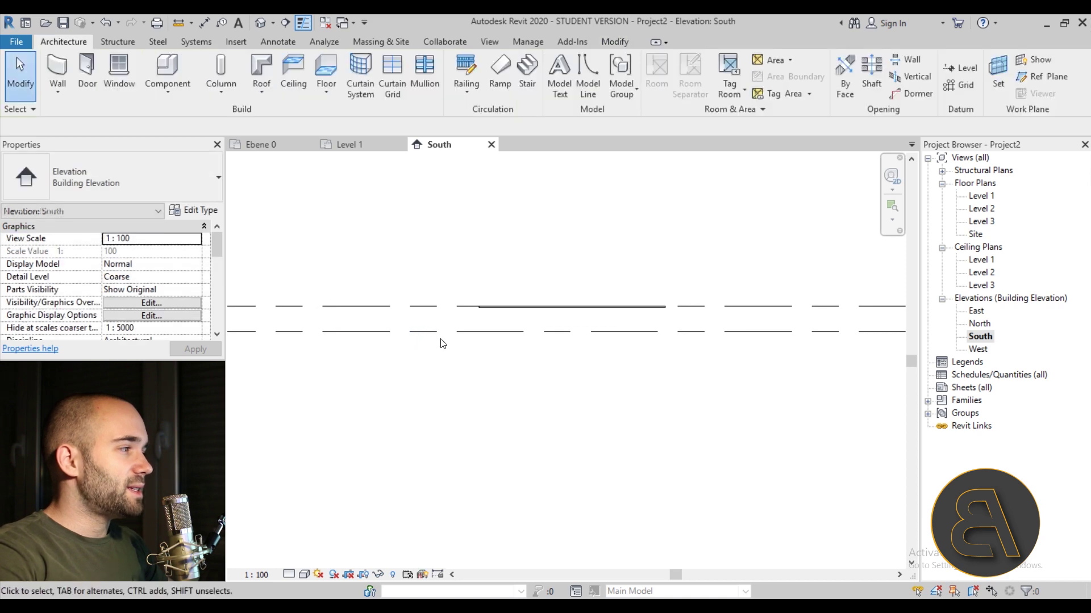
- Set Level 3 to 300 below Level 1, at -300
{"action": "left_click", "coordinate": [357, 331]}
{"action": "left_click", "coordinate": [322, 319]}
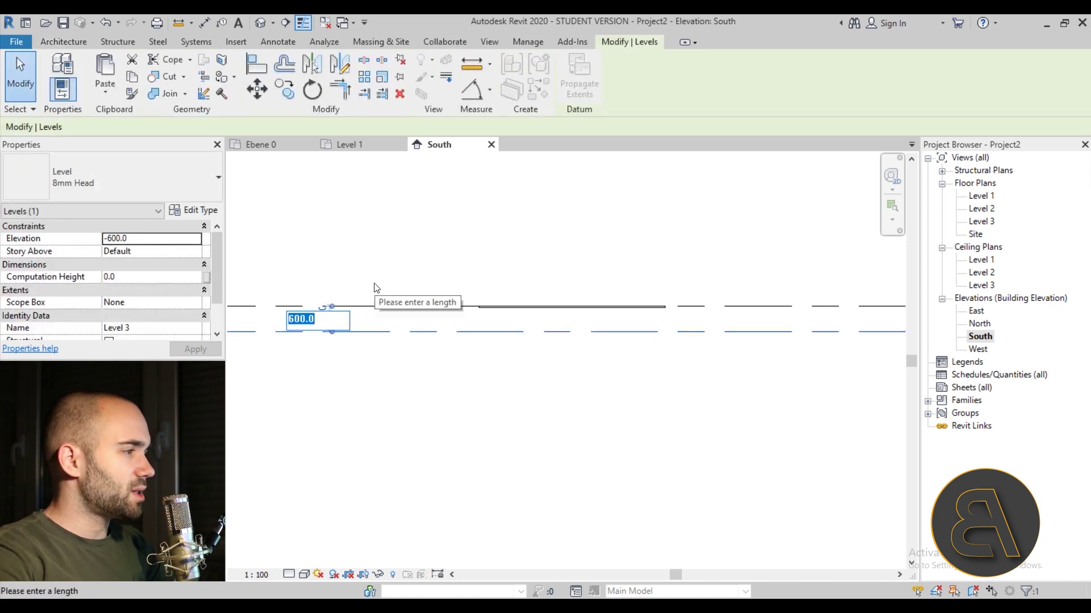
{"action": "type", "text": "300"}
{"action": "key", "text": "Return"}
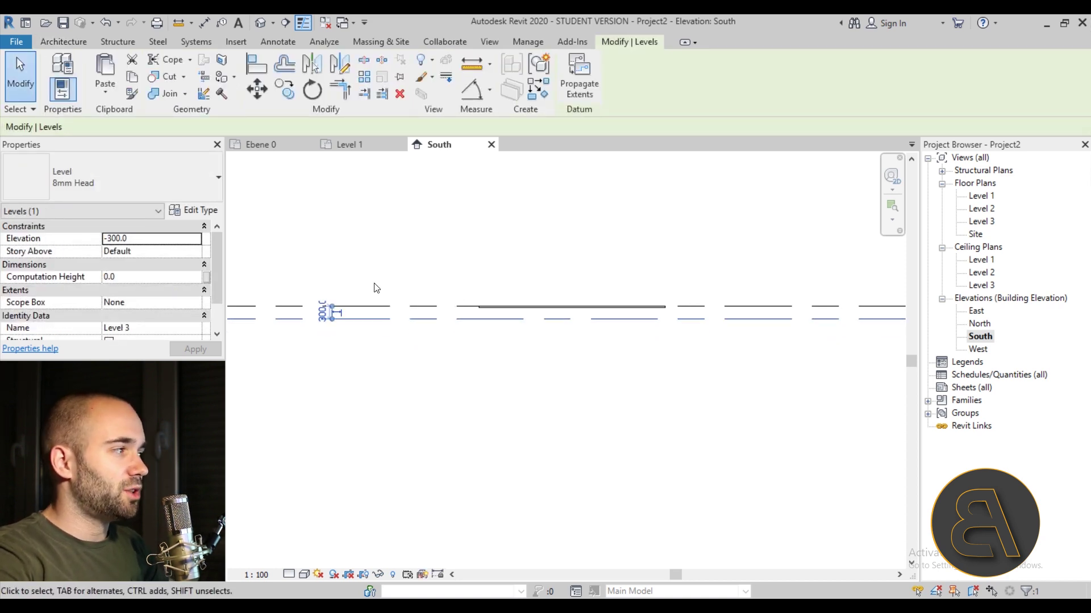
{"action": "key", "text": "Escape"}
- Add an elbow to Level 3's head and pull it down, clear of Level 1
{"action": "middle_click_drag", "start_coordinate": [453, 324], "coordinate": [253, 270]}
{"action": "middle_click_drag", "start_coordinate": [448, 270], "coordinate": [334, 280]}
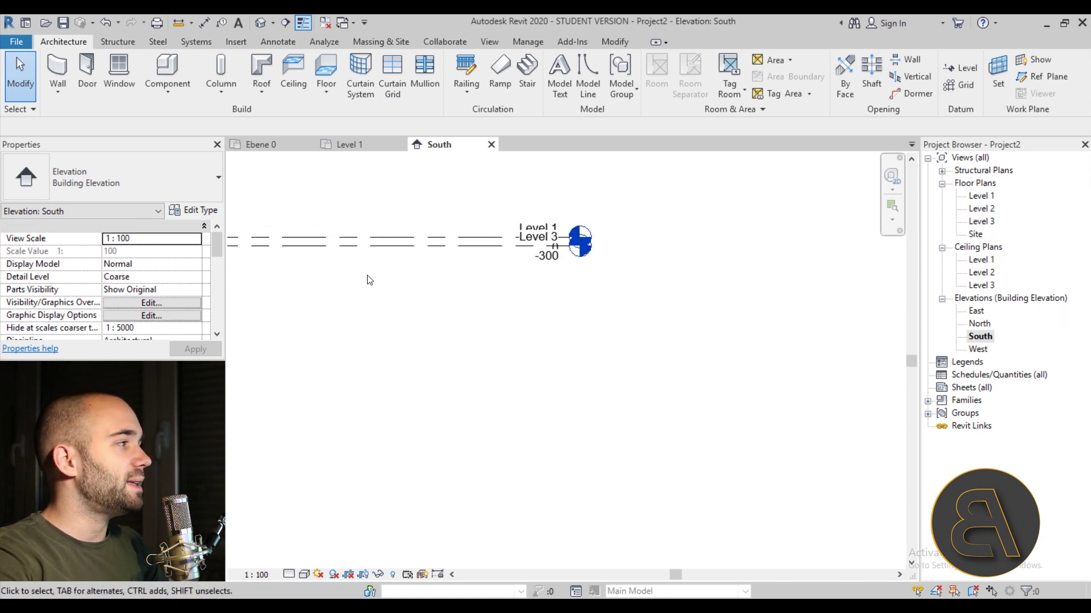
{"action": "left_click", "coordinate": [587, 239]}
{"action": "scroll", "coordinate": [587, 239], "scroll_direction": "up", "scroll_amount": 3}
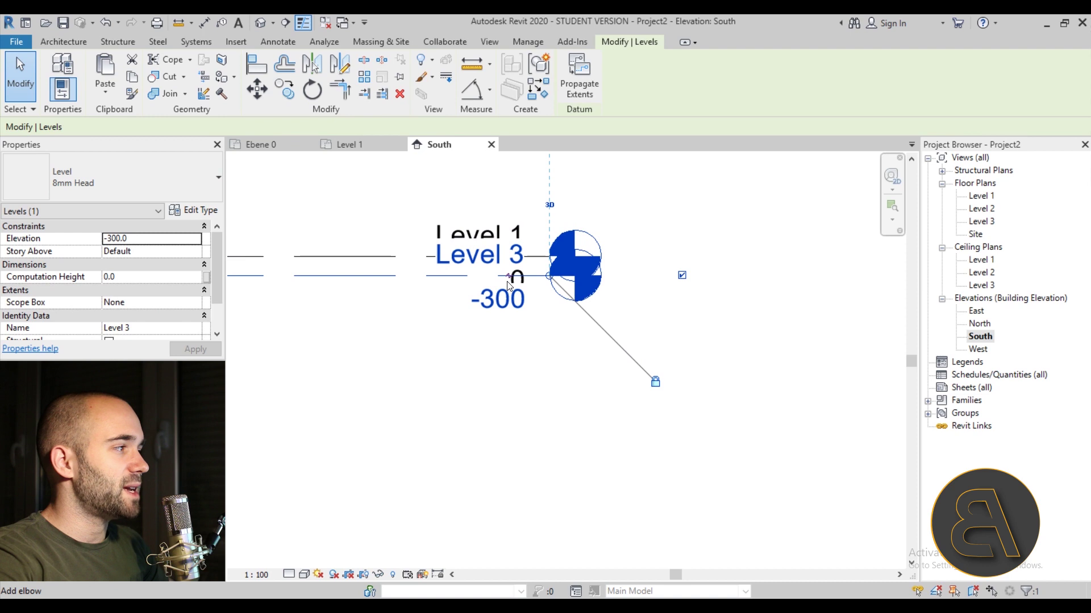
{"action": "left_click", "coordinate": [512, 279]}
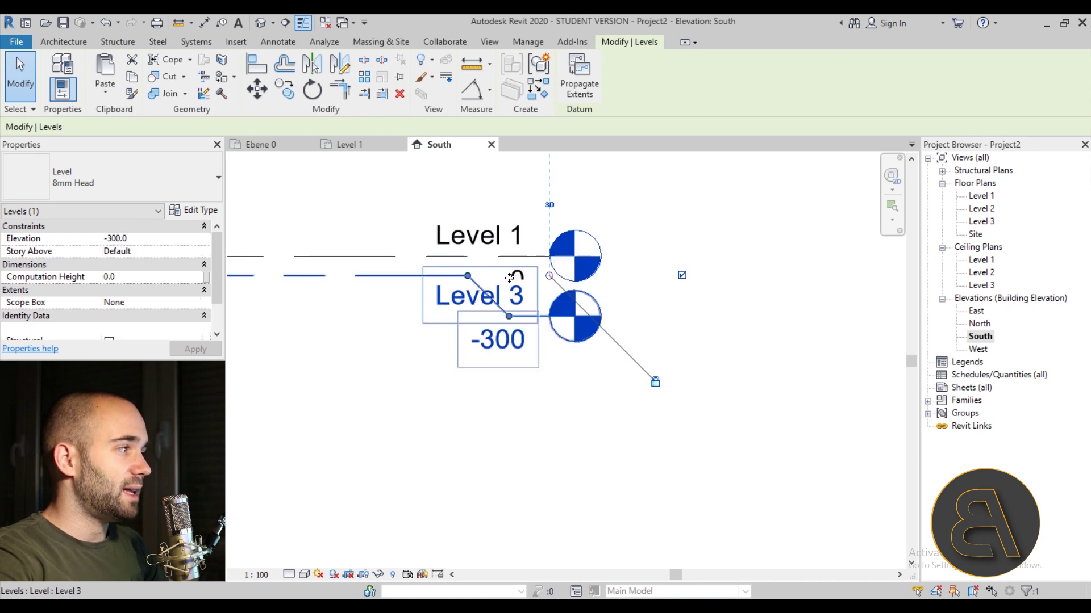
{"action": "left_click_drag", "start_coordinate": [508, 316], "coordinate": [400, 344]}
{"action": "left_click", "coordinate": [677, 441]}
- Check the floor lines in the elevation, then go to the Level 1 floor plan
{"action": "scroll", "coordinate": [645, 370], "scroll_direction": "down", "scroll_amount": 4}
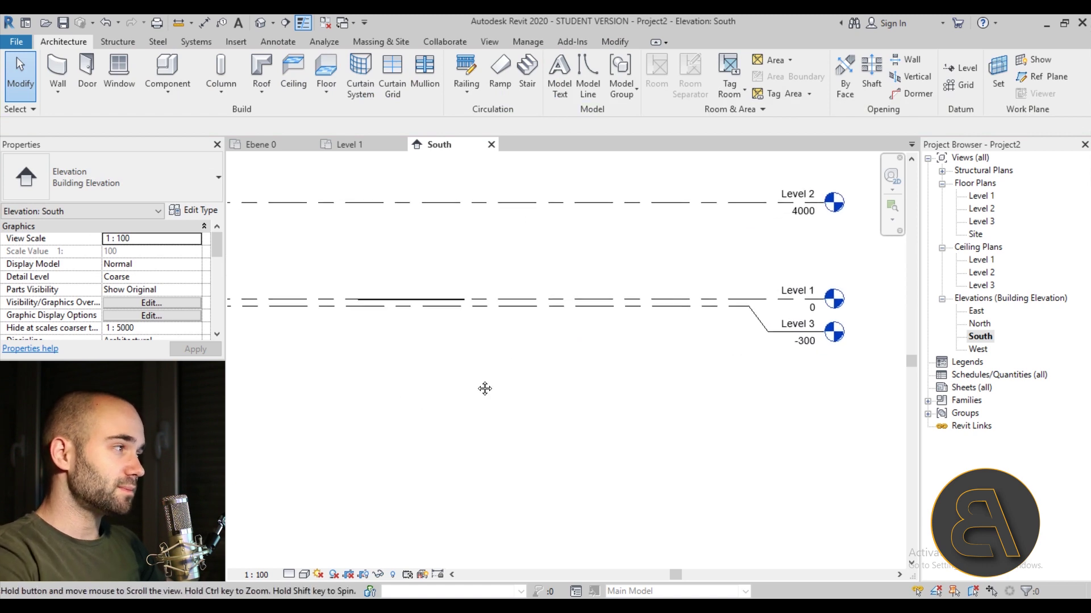
{"action": "scroll", "coordinate": [515, 311], "scroll_direction": "up", "scroll_amount": 3}
{"action": "middle_click_drag", "start_coordinate": [516, 311], "coordinate": [327, 306]}
{"action": "scroll", "coordinate": [327, 307], "scroll_direction": "up", "scroll_amount": 2}
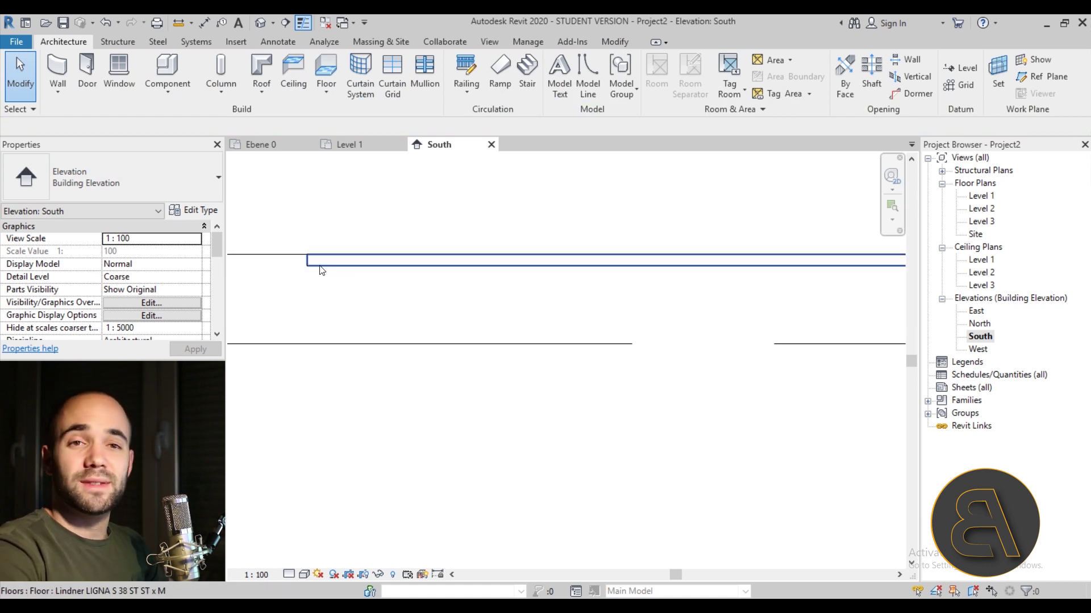
{"action": "scroll", "coordinate": [317, 287], "scroll_direction": "down", "scroll_amount": 3}
{"action": "double_click", "coordinate": [981, 196]}
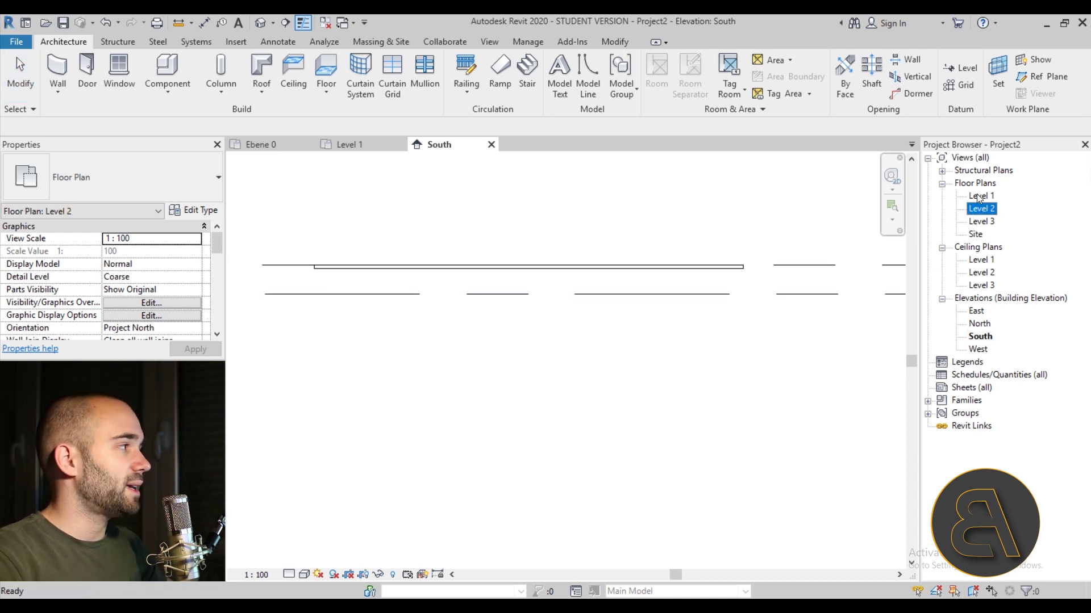
- Set up a rectangular Generic 150mm floor hosted on Level 3
{"action": "left_click", "coordinate": [336, 69]}
{"action": "left_click", "coordinate": [91, 192]}
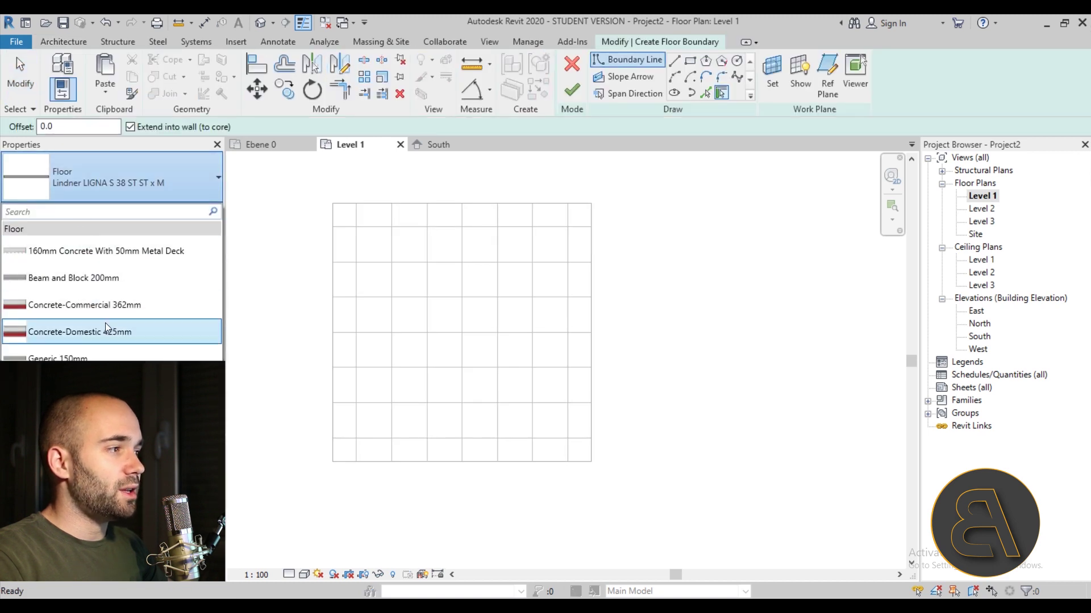
{"action": "left_click", "coordinate": [85, 355]}
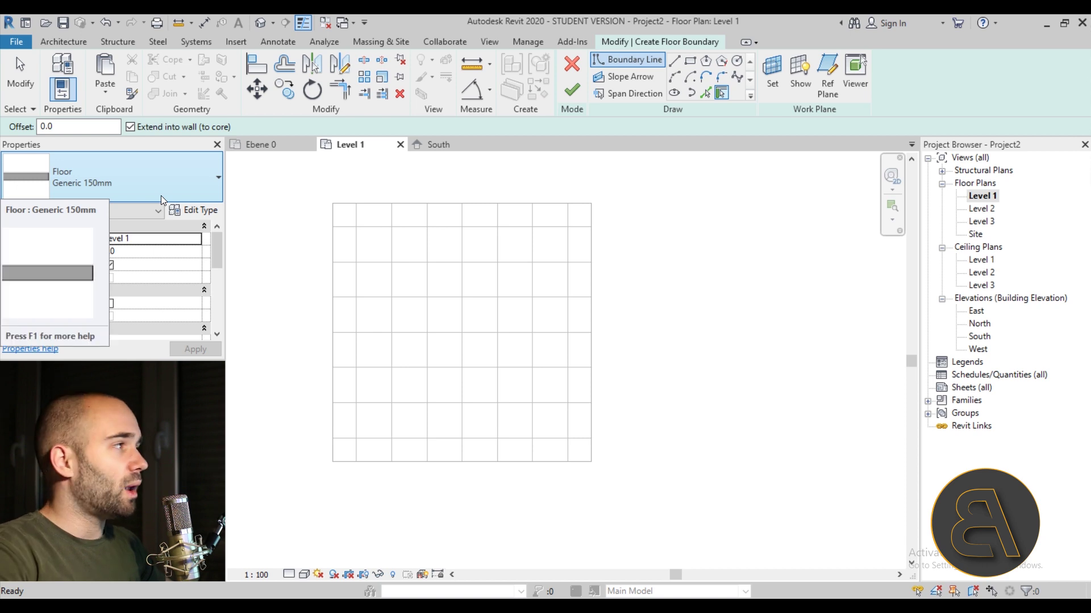
{"action": "left_click", "coordinate": [691, 60]}
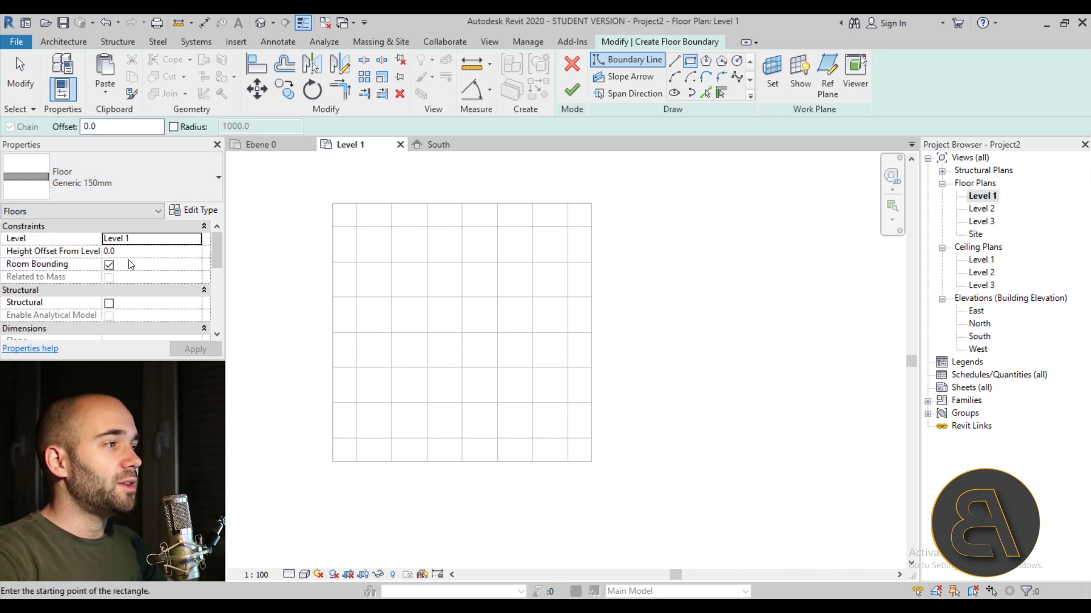
{"action": "left_click", "coordinate": [198, 243]}
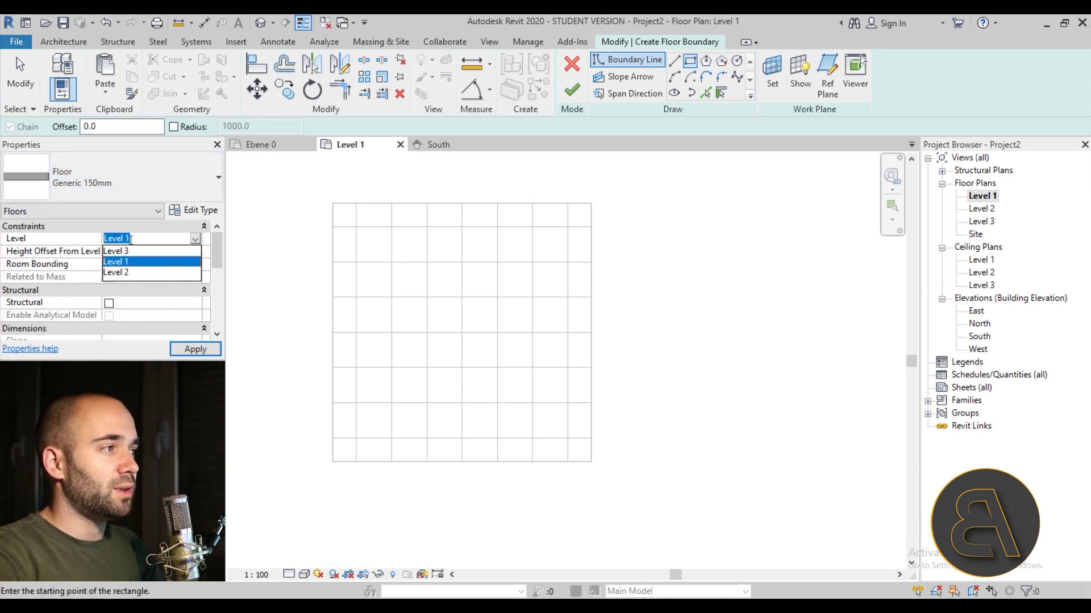
{"action": "left_click", "coordinate": [119, 252]}
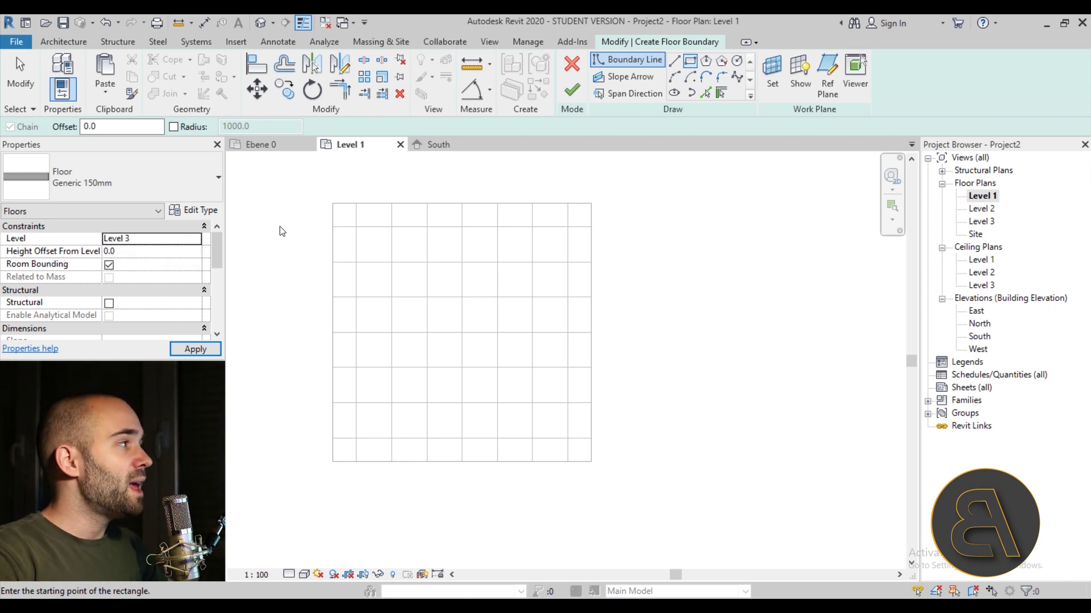
- Draw the floor rectangle around the whole grid, finish it, and view the South elevation
{"action": "left_click", "coordinate": [333, 204]}
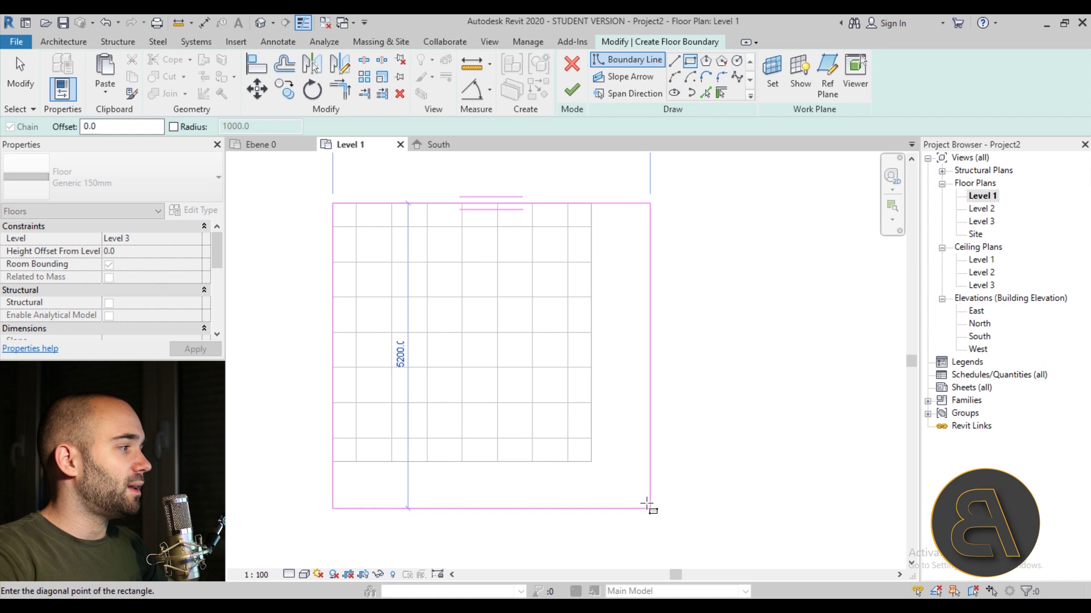
{"action": "left_click", "coordinate": [592, 461]}
{"action": "left_click", "coordinate": [572, 90]}
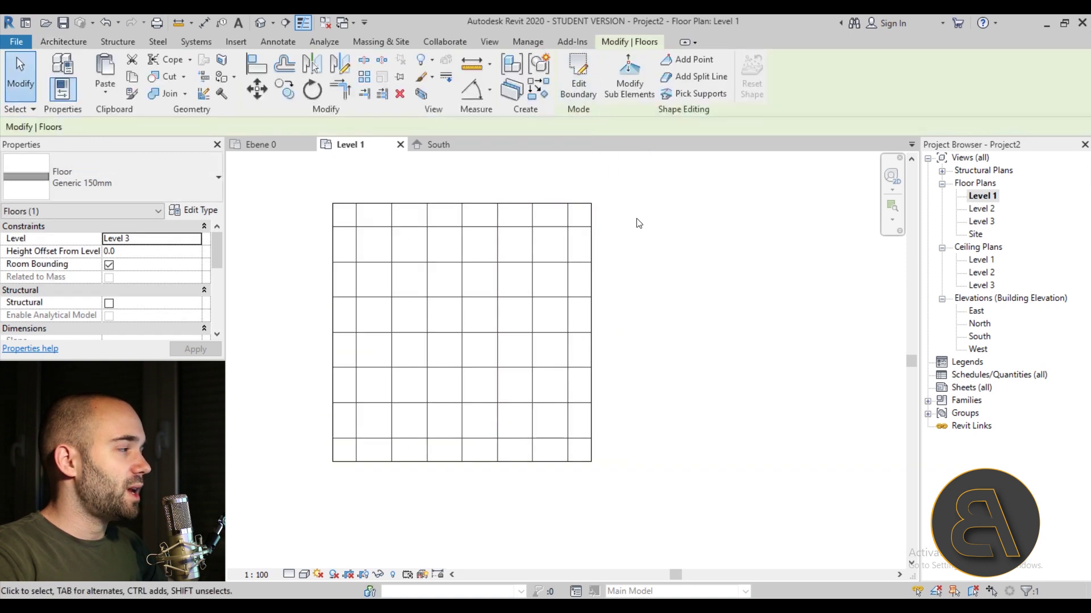
{"action": "left_click", "coordinate": [671, 267]}
{"action": "double_click", "coordinate": [980, 336]}
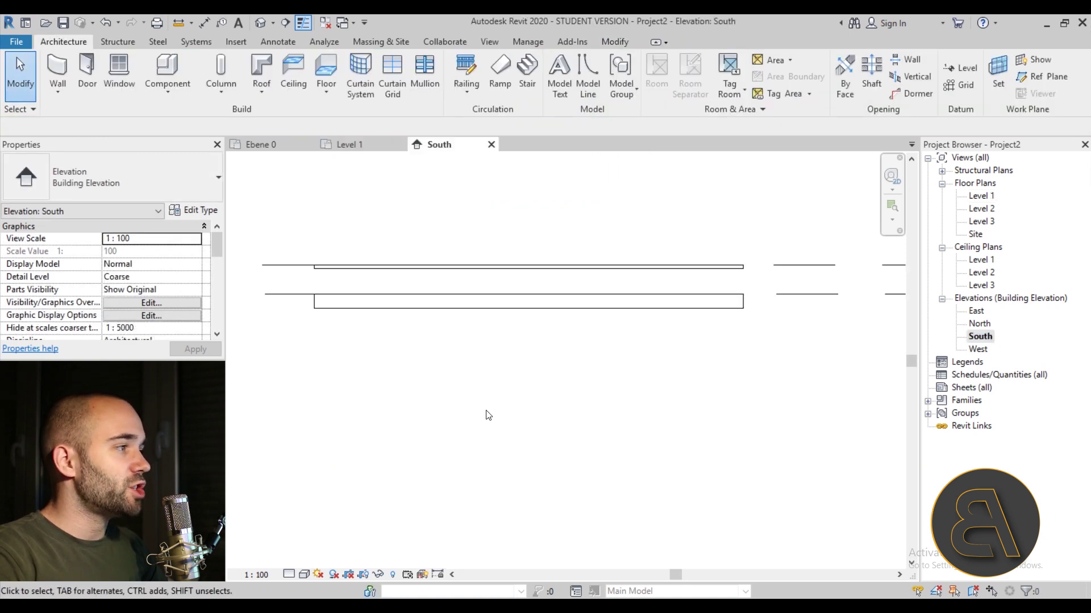
- Select the subfloor slab and raised floor to read their temporary height dimensions
{"action": "left_click", "coordinate": [309, 337]}
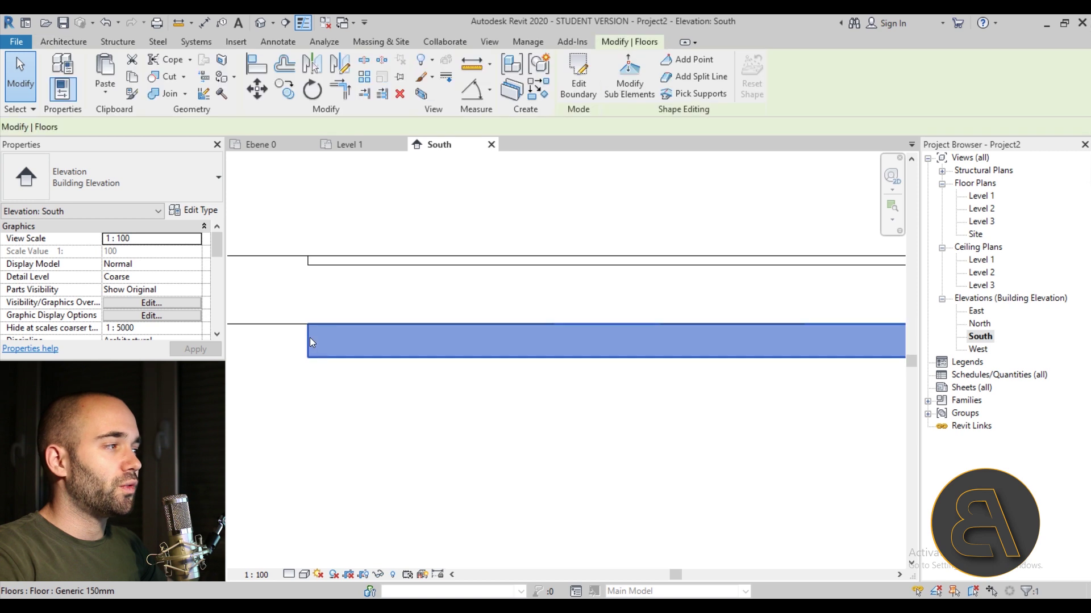
{"action": "left_click", "coordinate": [324, 263]}
{"action": "left_click", "coordinate": [268, 309]}
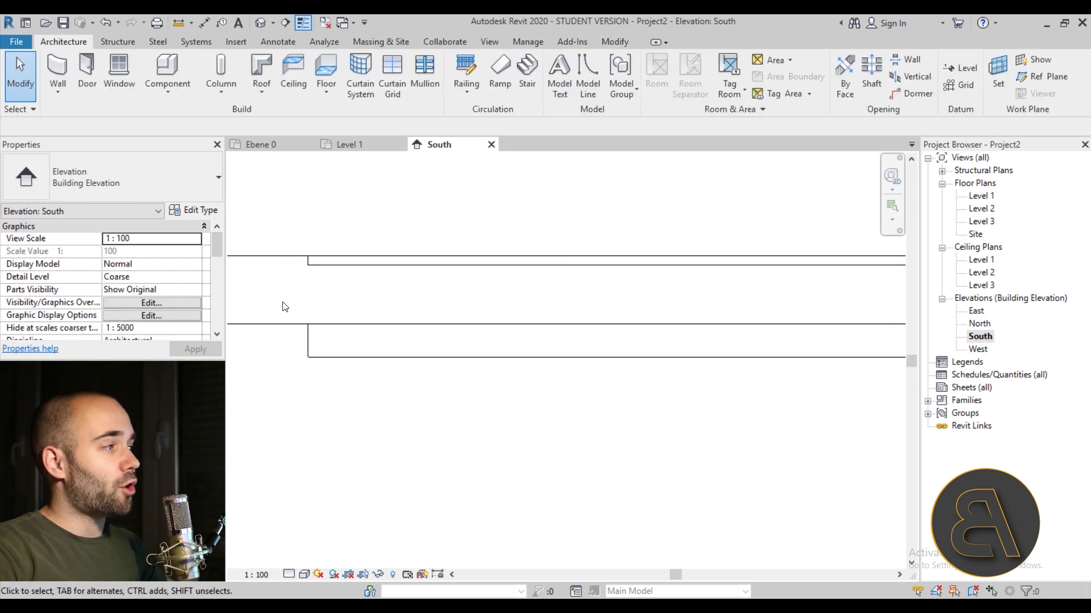
{"action": "left_click", "coordinate": [391, 261]}
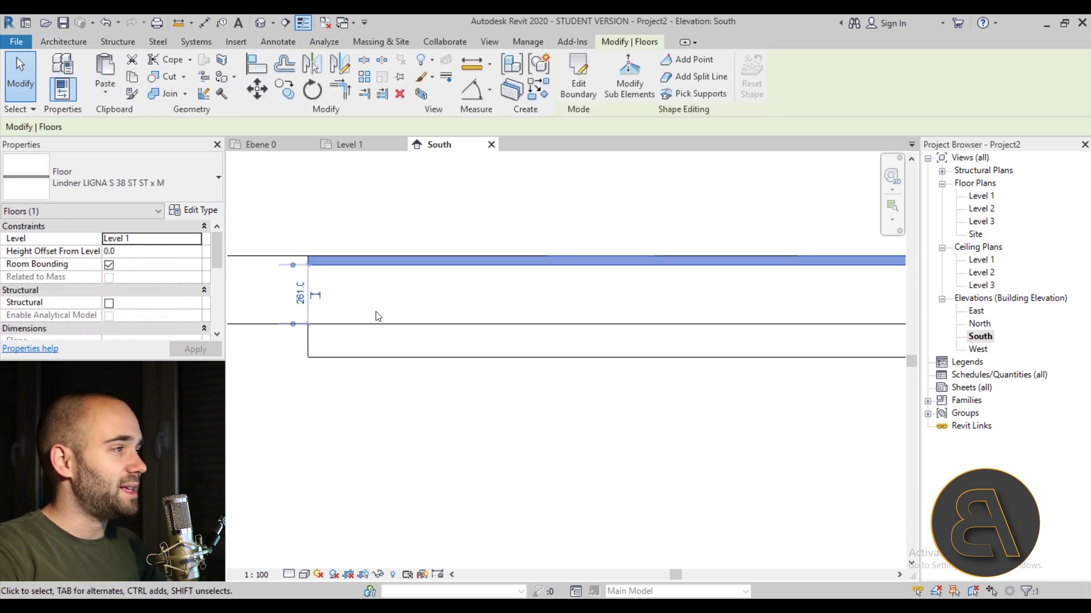
{"action": "left_click", "coordinate": [378, 316]}
{"action": "scroll", "coordinate": [336, 267], "scroll_direction": "up", "scroll_amount": 1}
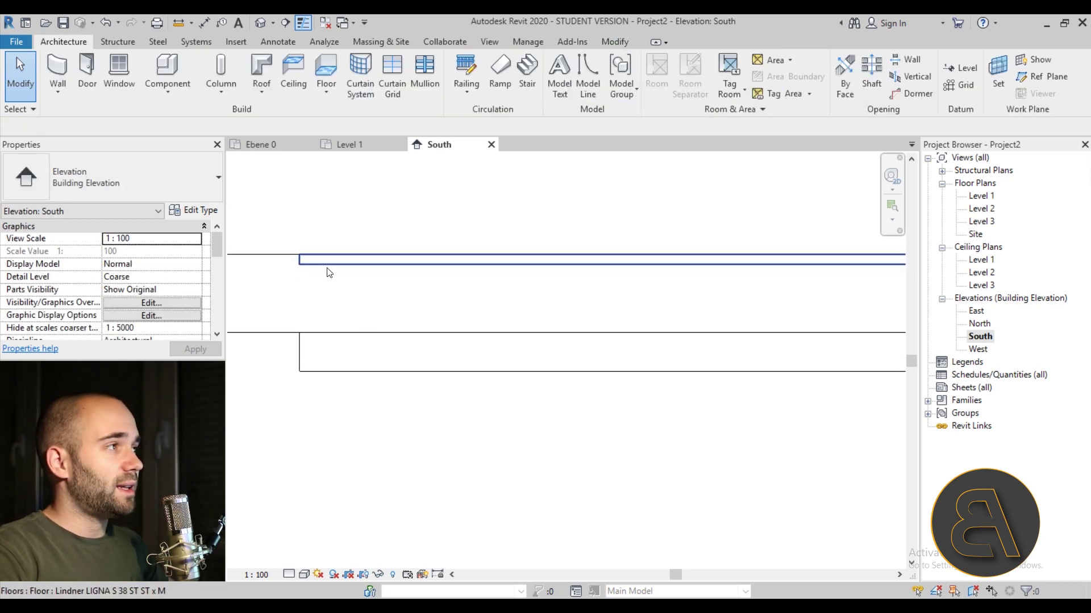
- Measure the 261 gap between the floors and the raised floor's 39 thickness
{"action": "left_click", "coordinate": [179, 24]}
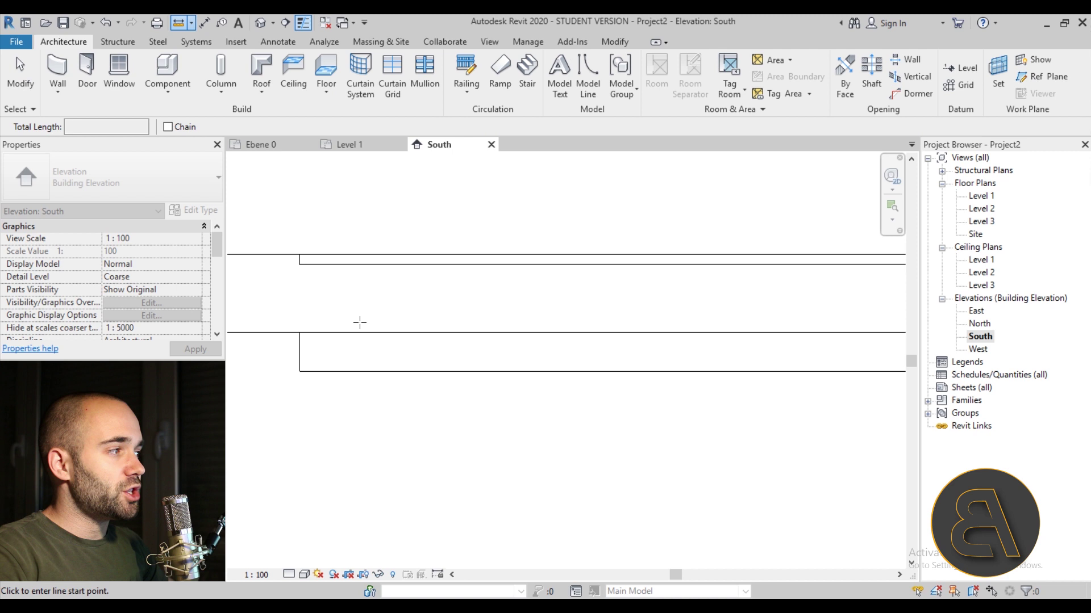
{"action": "left_click", "coordinate": [355, 331]}
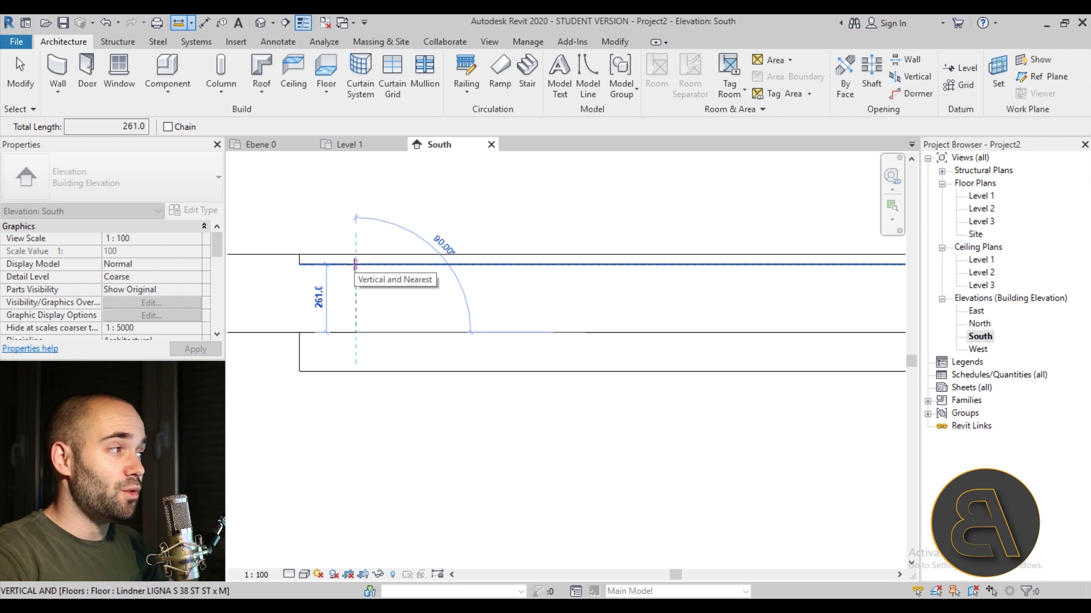
{"action": "key", "text": "Escape"}
{"action": "key", "text": "Escape"}
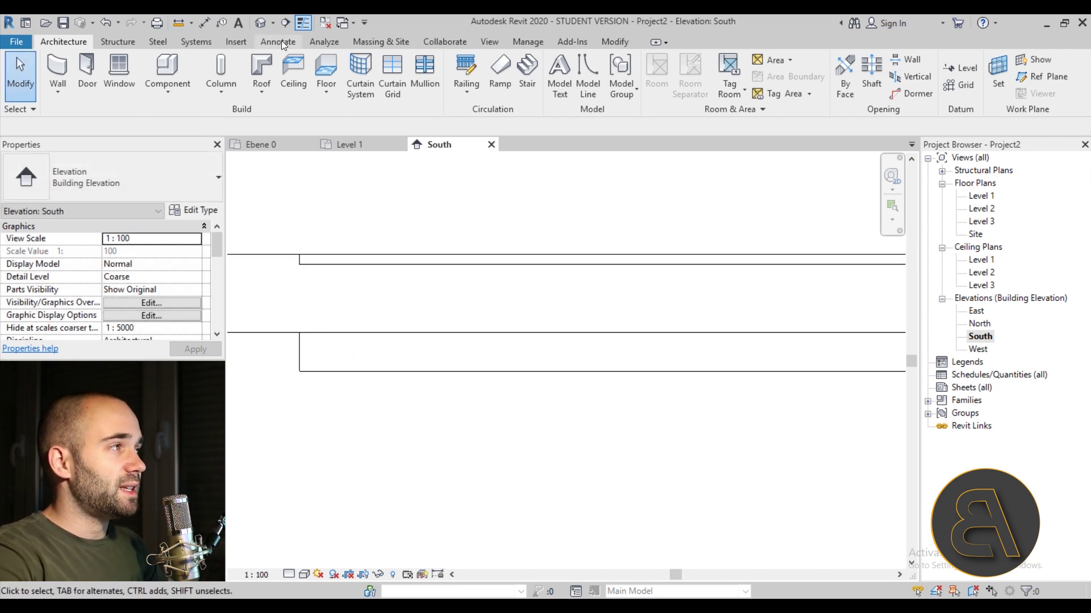
{"action": "left_click", "coordinate": [172, 26]}
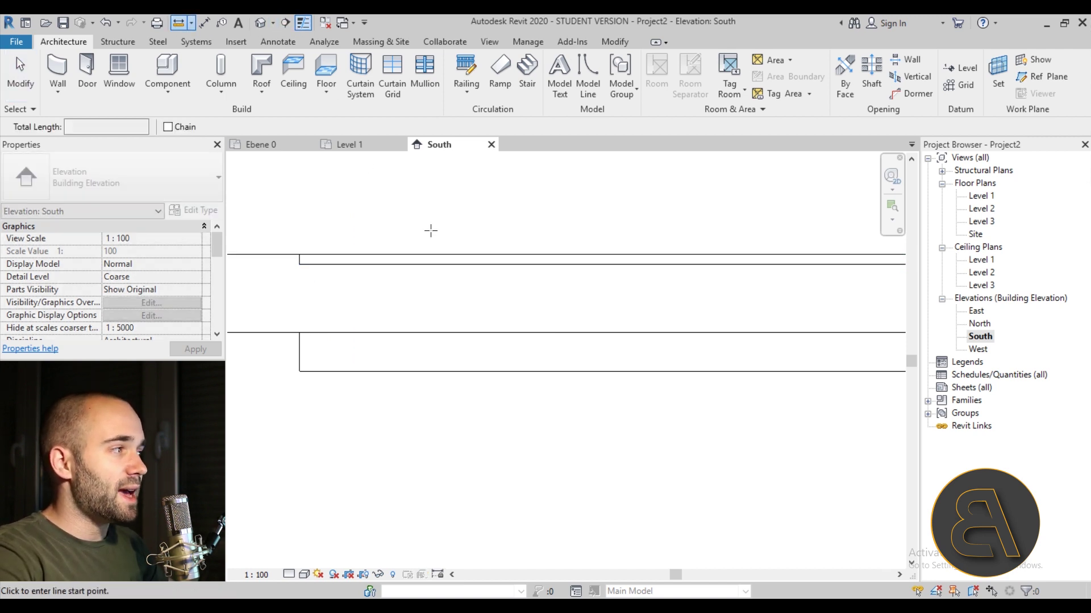
{"action": "scroll", "coordinate": [285, 294], "scroll_direction": "up", "scroll_amount": 2}
{"action": "left_click", "coordinate": [301, 281]}
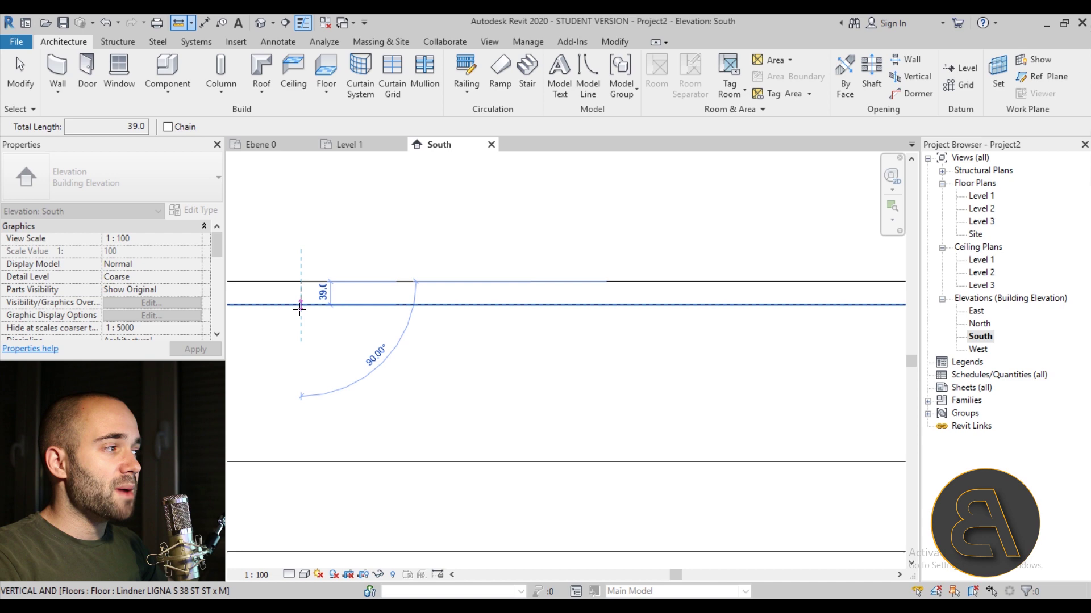
{"action": "key", "text": "Escape"}
{"action": "key", "text": "Escape"}
- Recheck the raised floor, then go back to the Level 1 floor plan
{"action": "scroll", "coordinate": [400, 324], "scroll_direction": "down", "scroll_amount": 4}
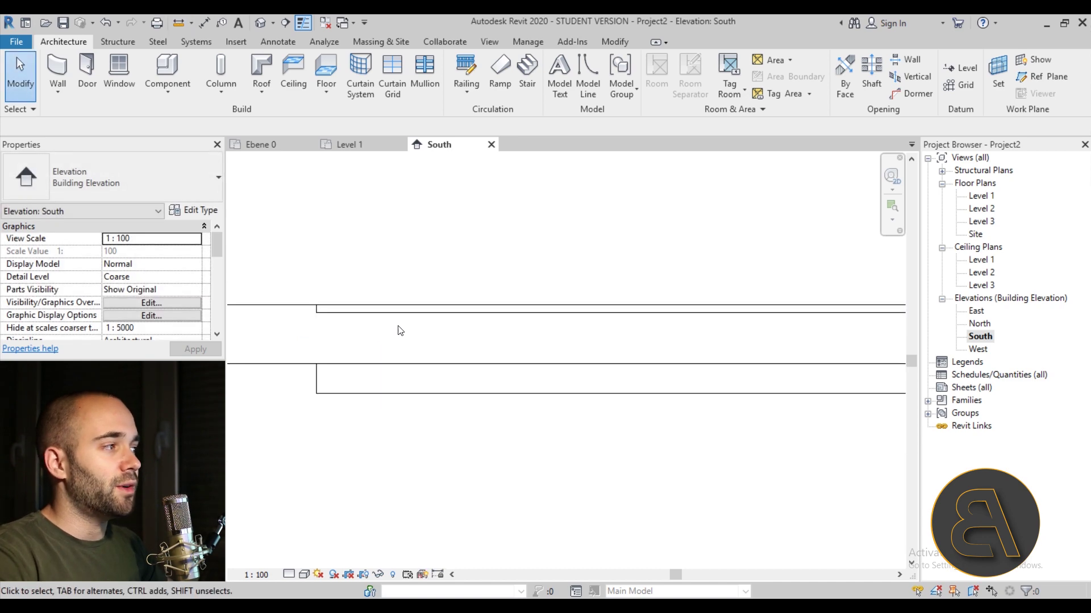
{"action": "left_click", "coordinate": [337, 296]}
{"action": "scroll", "coordinate": [340, 301], "scroll_direction": "down", "scroll_amount": 2}
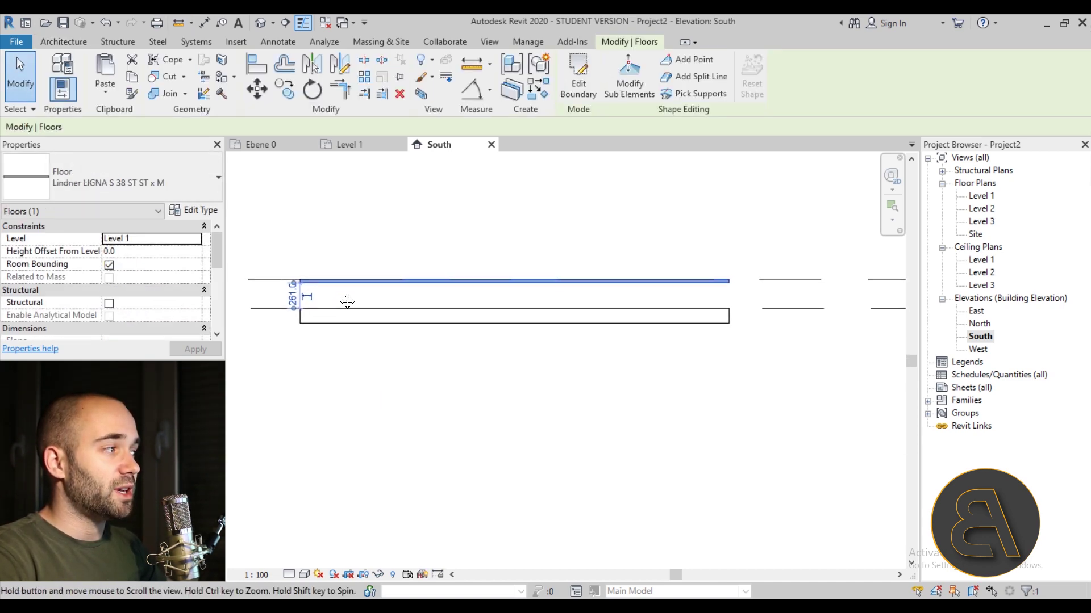
{"action": "left_click", "coordinate": [477, 456]}
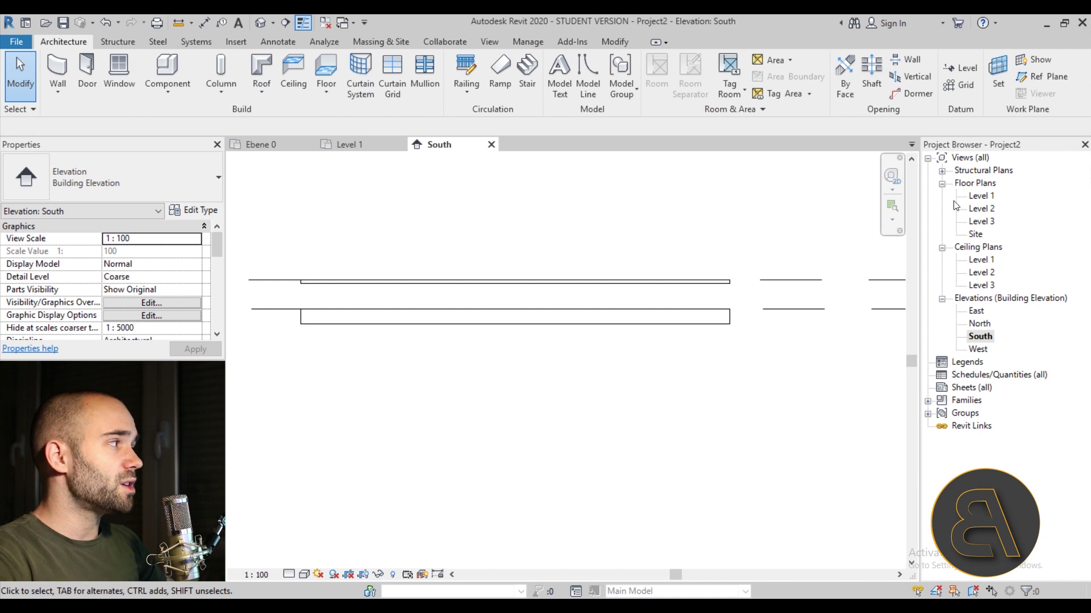
{"action": "double_click", "coordinate": [978, 196]}
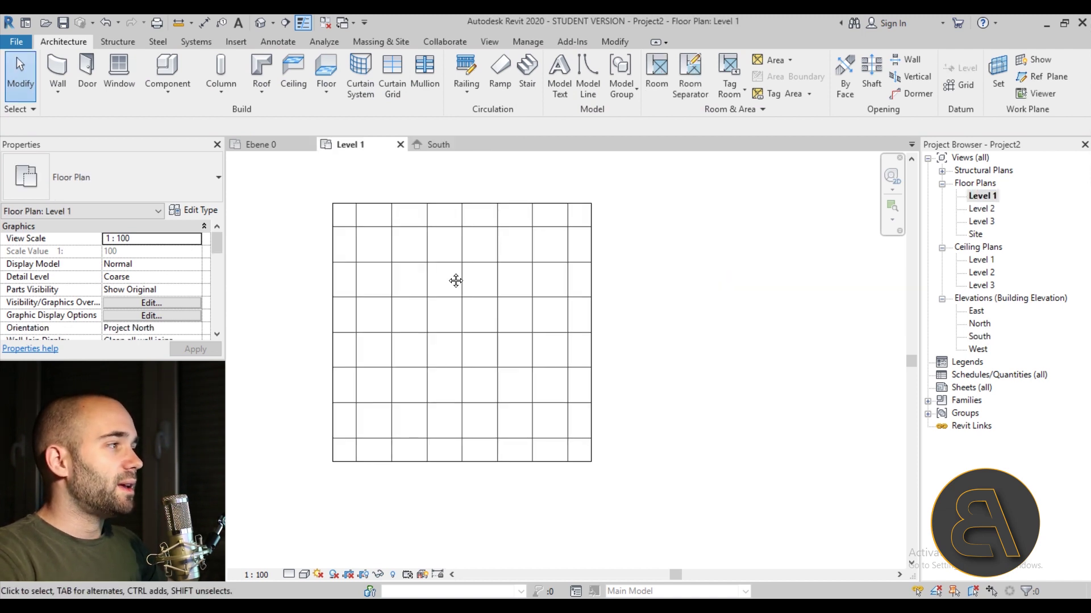
- On the Level 3 plan, start an architectural column of type Lindner Pedestal
{"action": "middle_click_drag", "start_coordinate": [449, 276], "coordinate": [441, 282]}
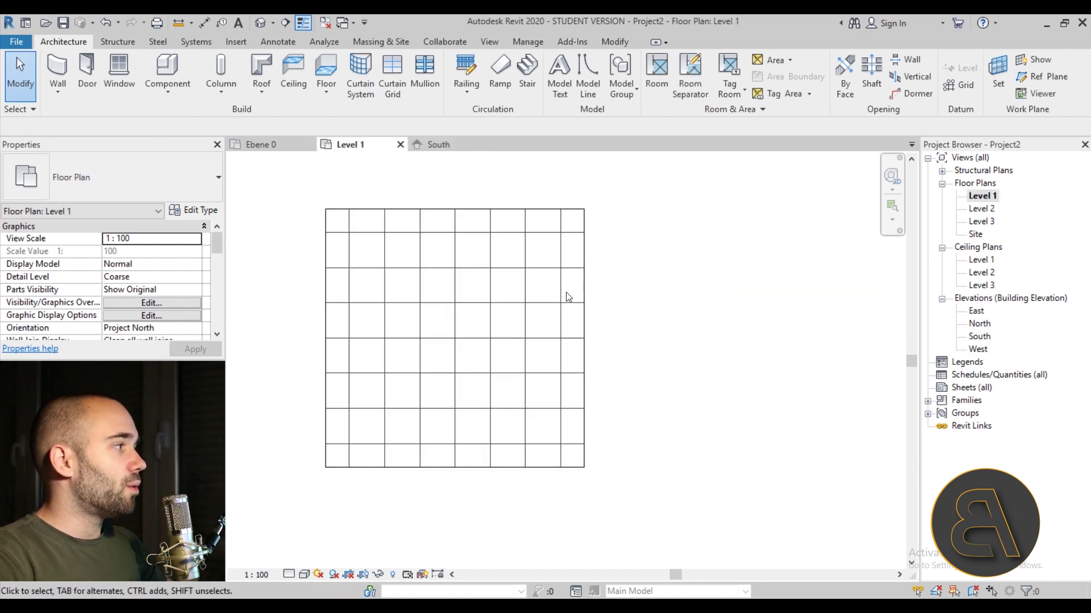
{"action": "double_click", "coordinate": [982, 221]}
{"action": "middle_click_drag", "start_coordinate": [372, 262], "coordinate": [307, 445]}
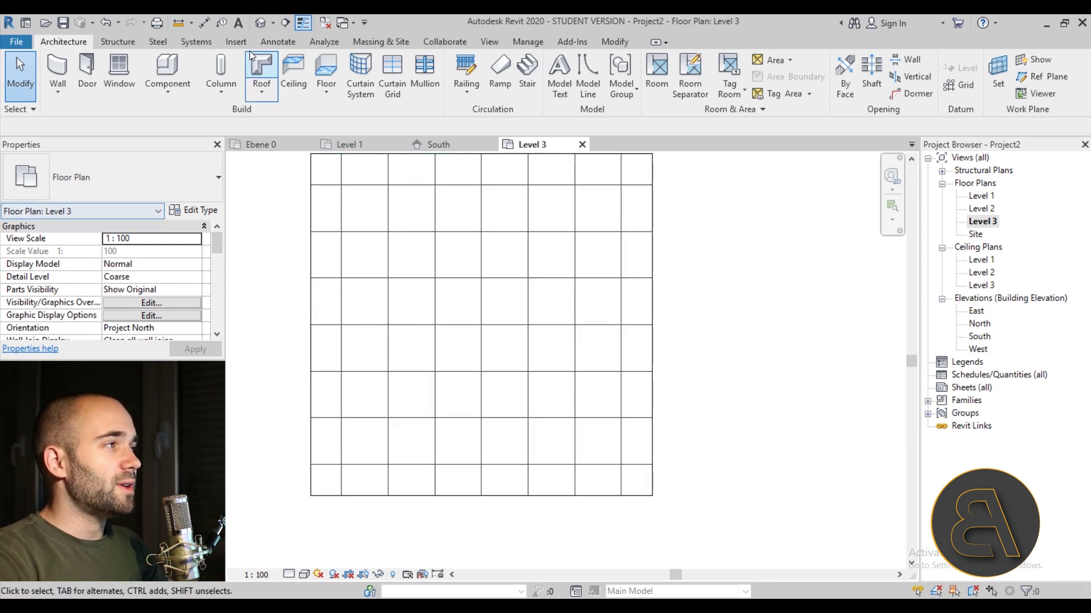
{"action": "left_click", "coordinate": [224, 90]}
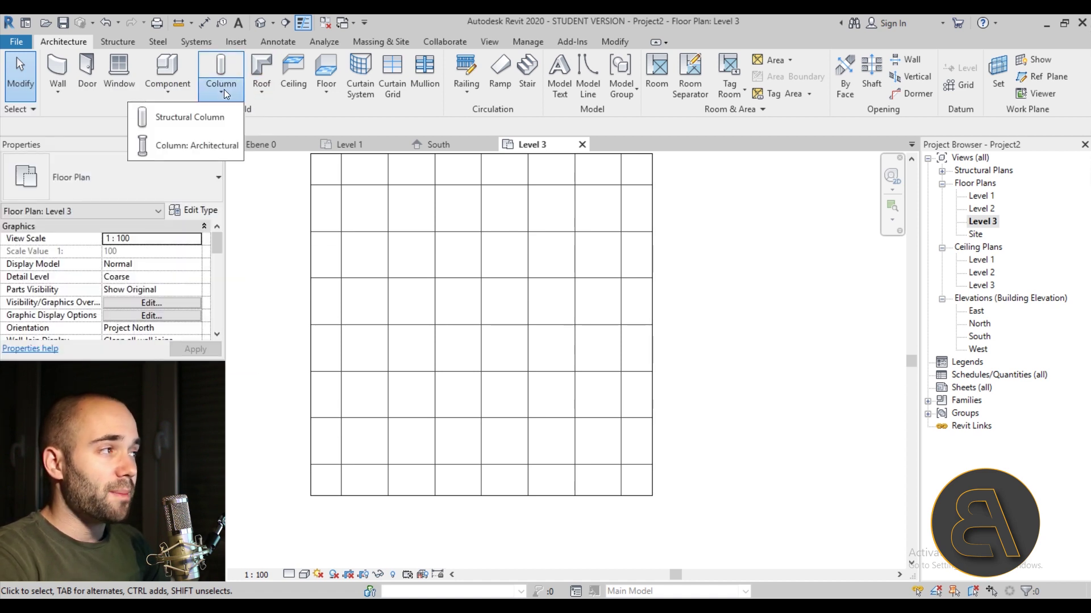
{"action": "left_click", "coordinate": [182, 152]}
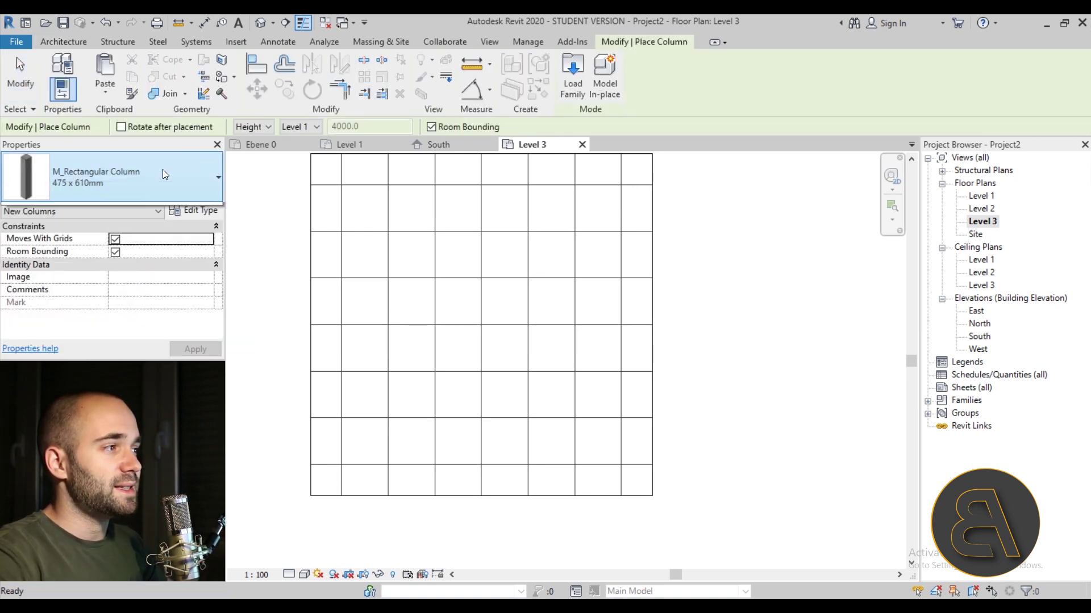
{"action": "left_click", "coordinate": [165, 171]}
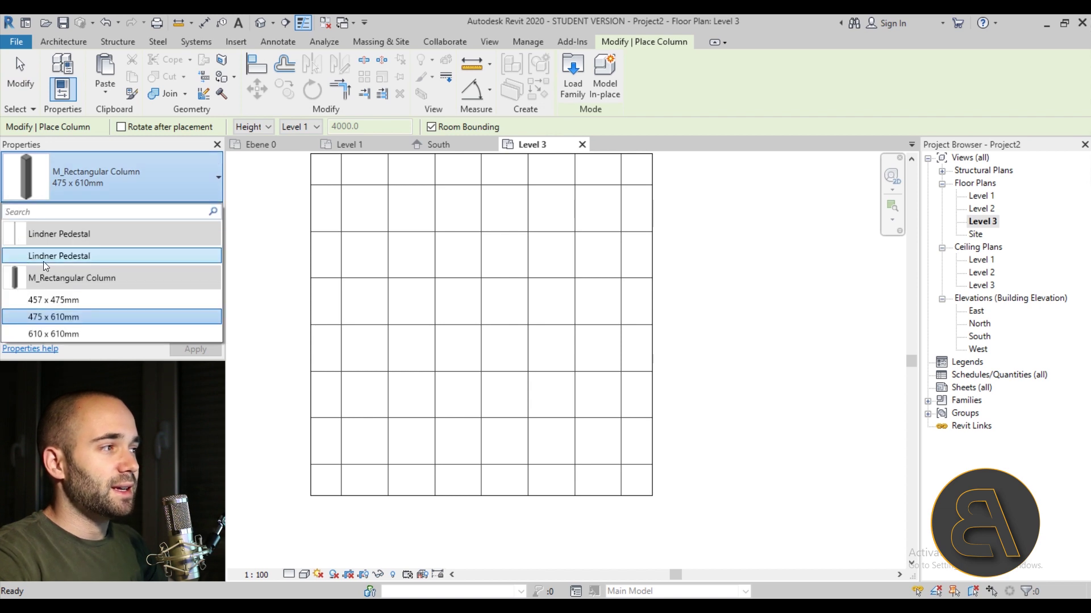
{"action": "mouse_move", "coordinate": [61, 257]}
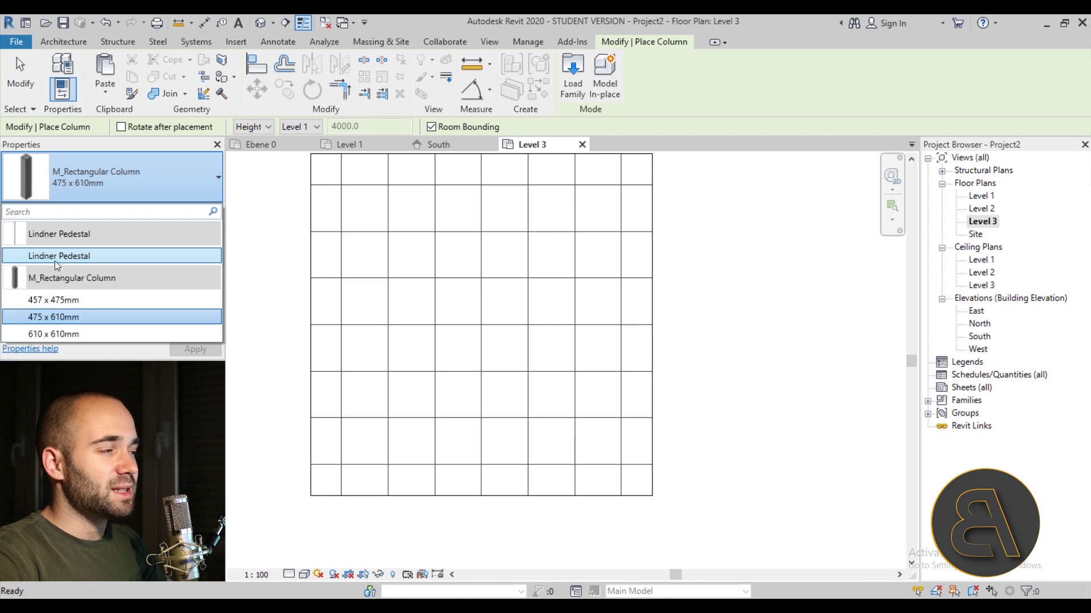
{"action": "mouse_move", "coordinate": [94, 258]}
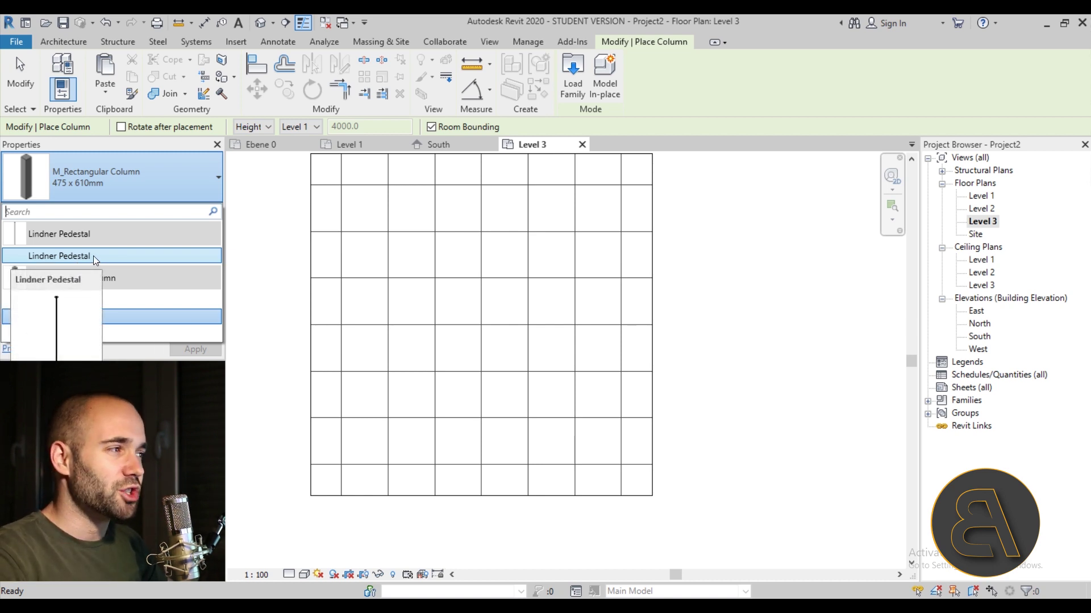
{"action": "left_click", "coordinate": [53, 256]}
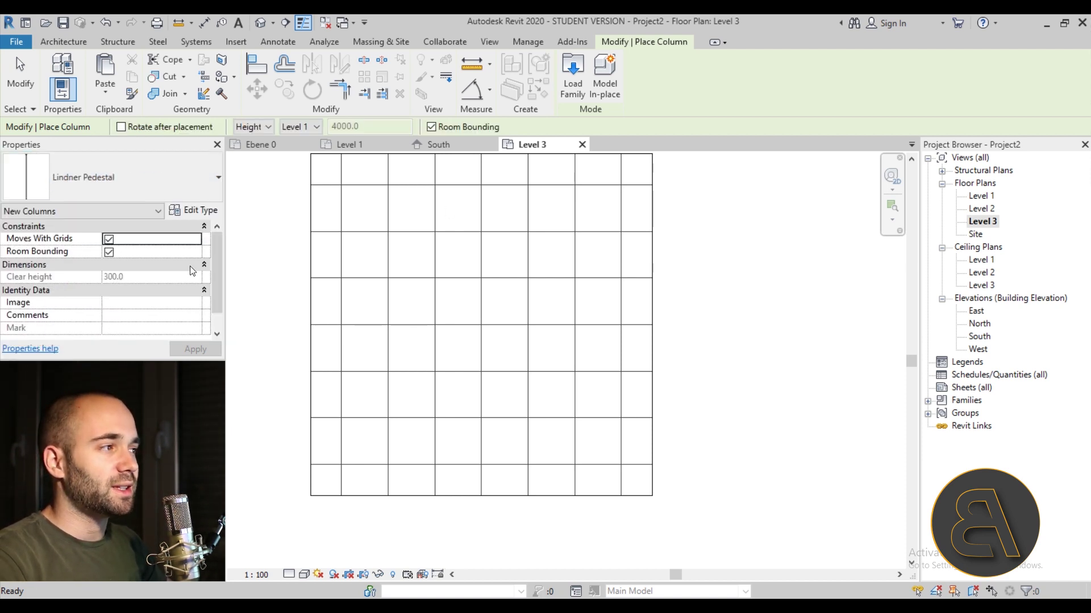
- Keep Height and Level 1 settings and place one pedestal in a top-left grid cell
{"action": "middle_click_drag", "start_coordinate": [373, 223], "coordinate": [368, 250]}
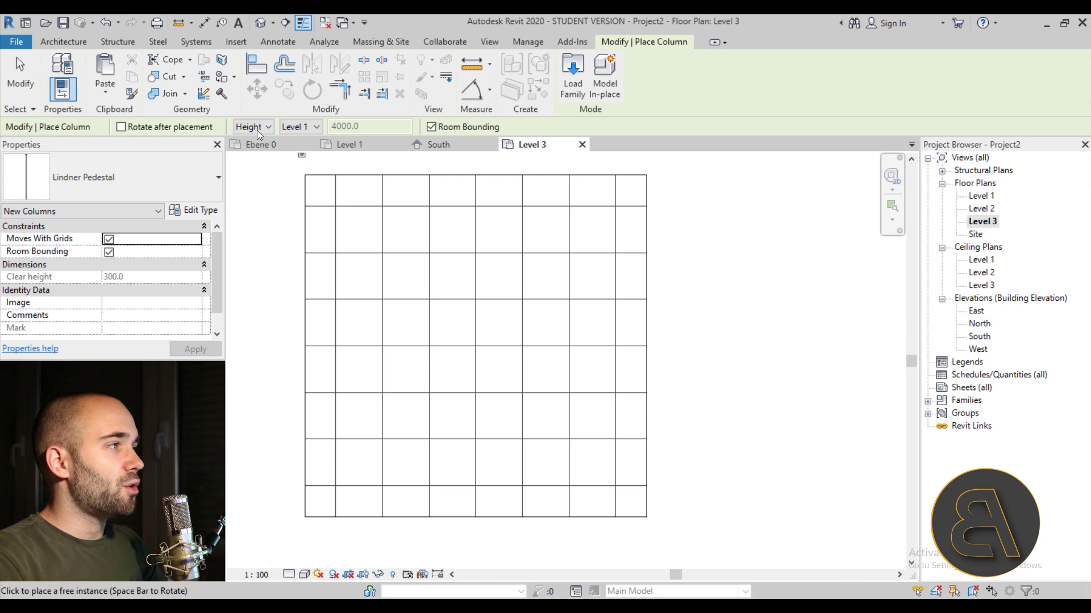
{"action": "left_click", "coordinate": [310, 126]}
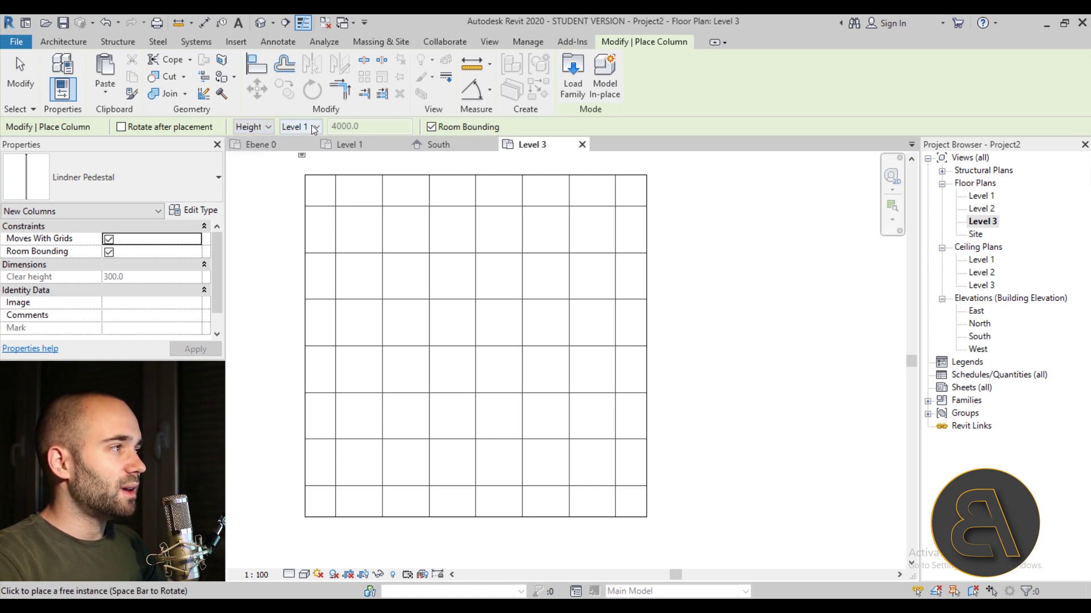
{"action": "left_click", "coordinate": [311, 125]}
{"action": "left_click", "coordinate": [302, 141]}
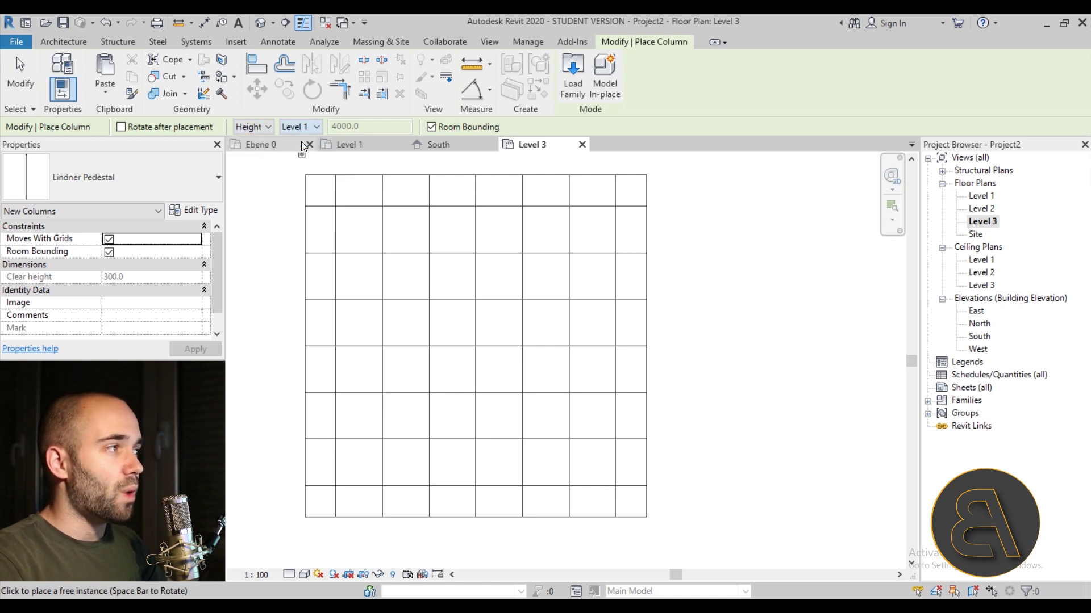
{"action": "scroll", "coordinate": [336, 254], "scroll_direction": "up", "scroll_amount": 3}
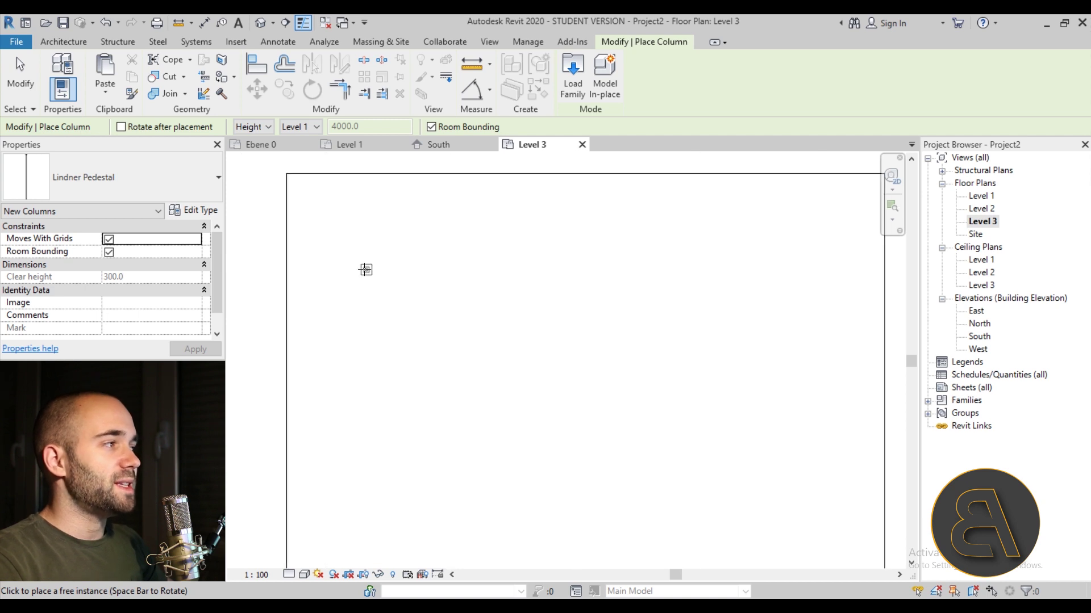
{"action": "scroll", "coordinate": [340, 248], "scroll_direction": "down", "scroll_amount": 3}
{"action": "scroll", "coordinate": [340, 255], "scroll_direction": "up", "scroll_amount": 4}
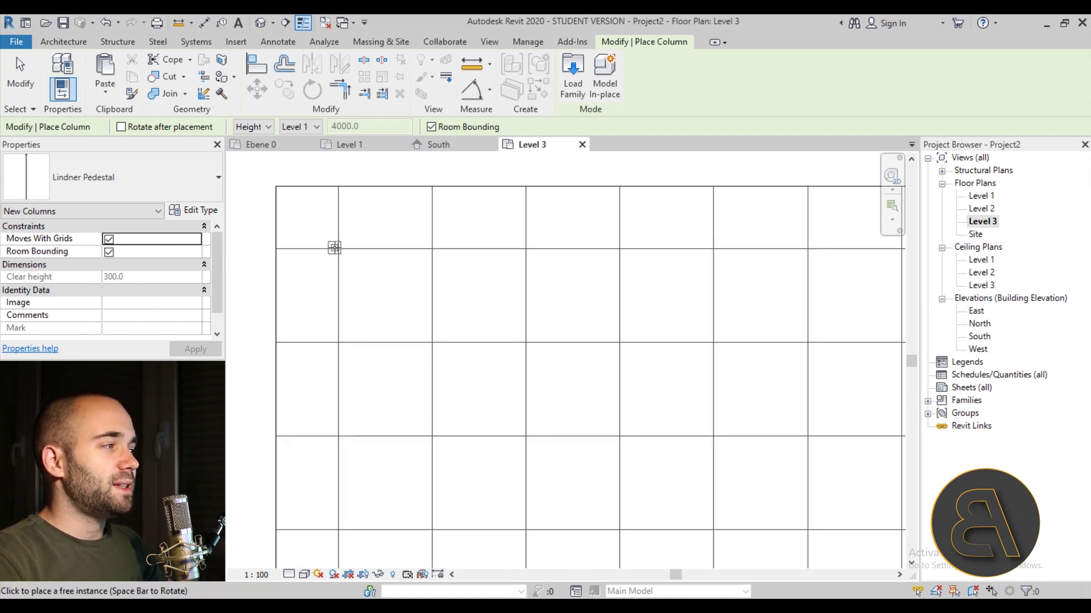
{"action": "left_click", "coordinate": [358, 270]}
{"action": "key", "text": "Escape"}
{"action": "key", "text": "Escape"}
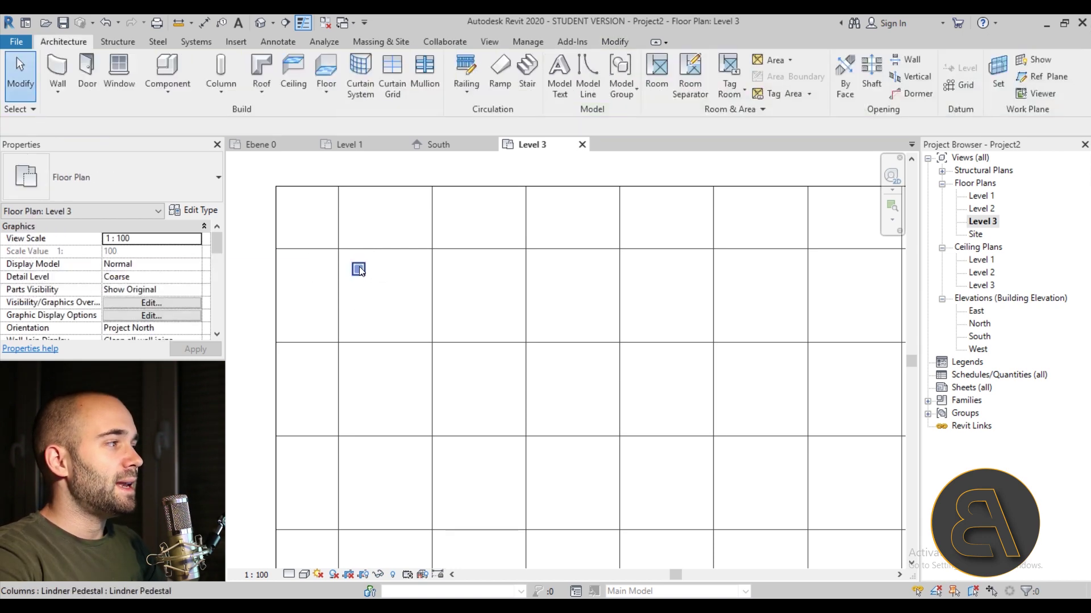
- Move the Lindner Pedestal from its centre exactly onto the floor-grid intersection
{"action": "left_click", "coordinate": [354, 275]}
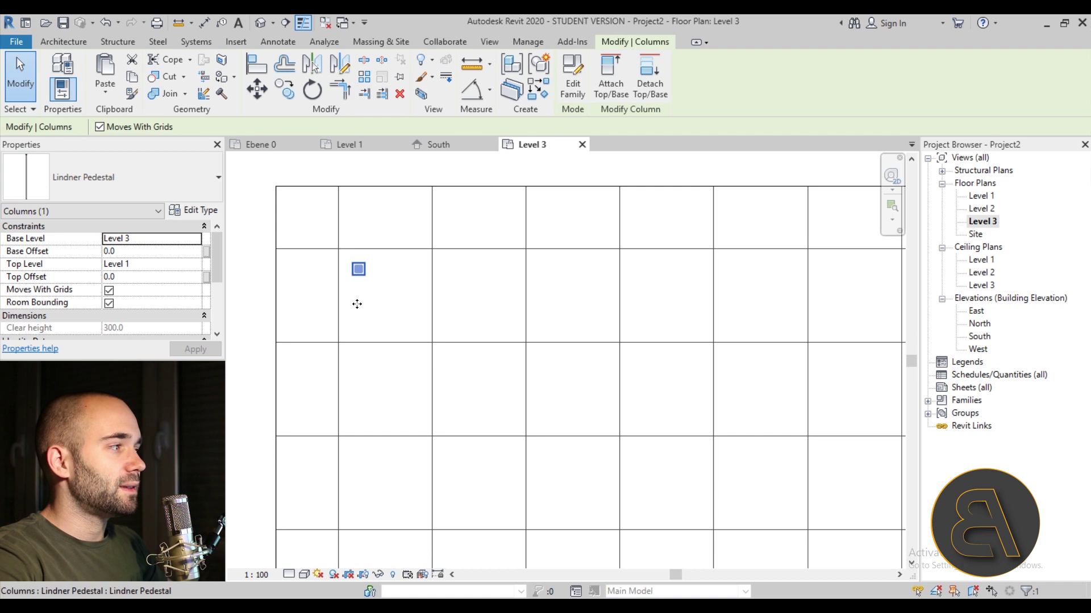
{"action": "left_click", "coordinate": [256, 90]}
{"action": "scroll", "coordinate": [361, 262], "scroll_direction": "up", "scroll_amount": 3}
{"action": "left_click", "coordinate": [361, 264]}
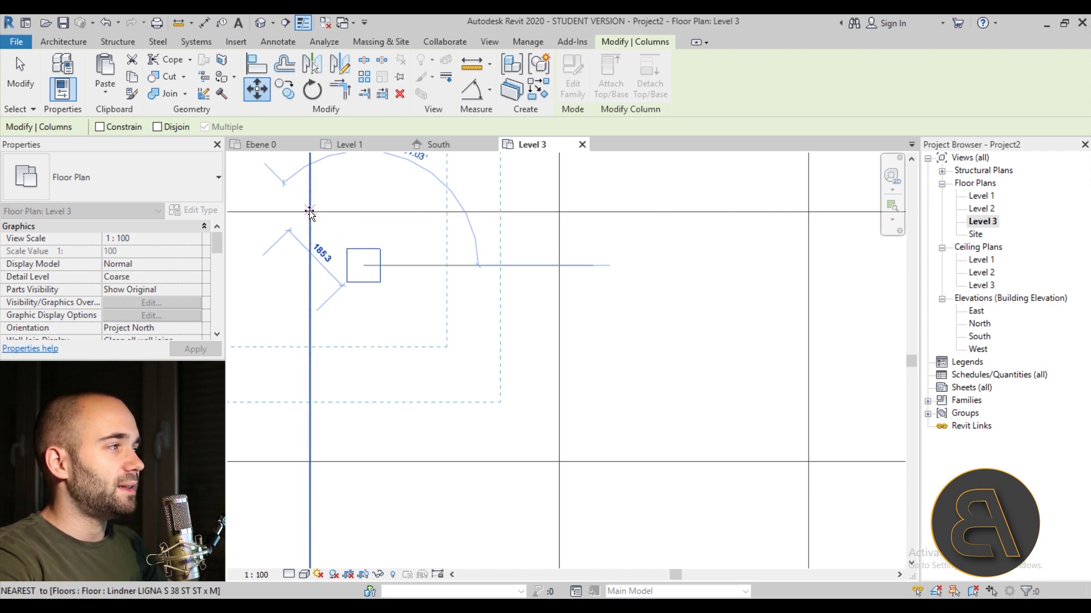
{"action": "left_click", "coordinate": [309, 212]}
{"action": "scroll", "coordinate": [307, 204], "scroll_direction": "up", "scroll_amount": 5}
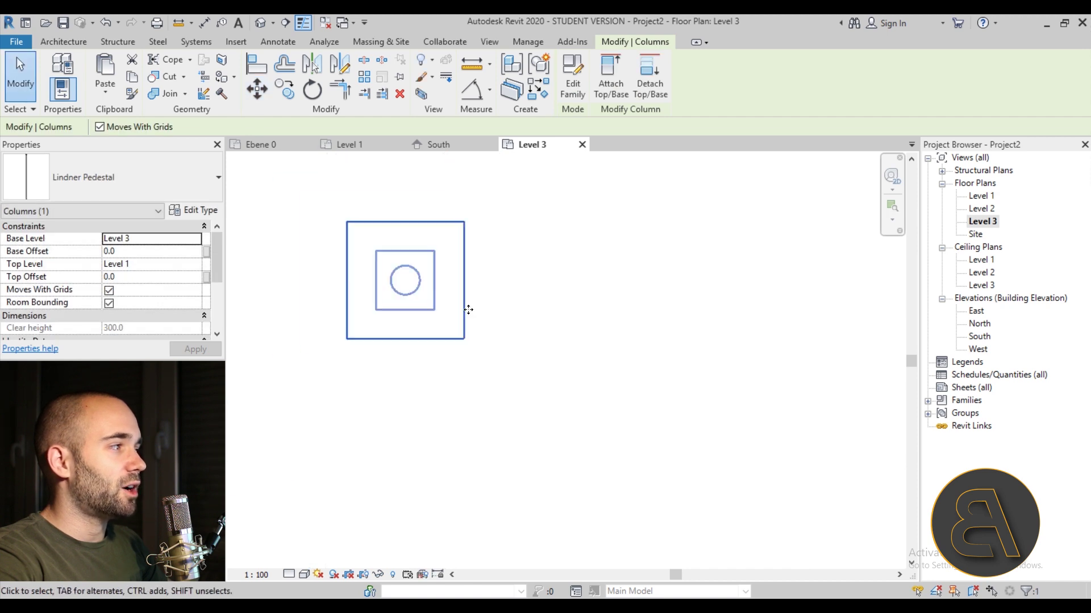
{"action": "key", "text": "m"}
{"action": "key", "text": "v"}
{"action": "left_click", "coordinate": [407, 279]}
{"action": "left_click", "coordinate": [406, 285]}
{"action": "scroll", "coordinate": [375, 285], "scroll_direction": "down", "scroll_amount": 4}
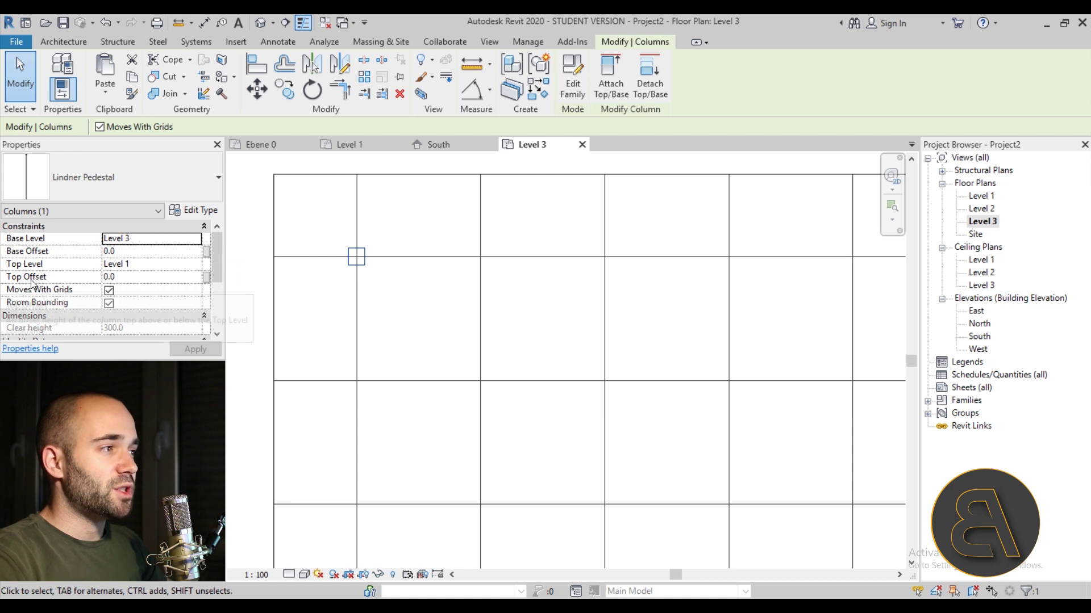
- Set the pedestal's Top Offset to -39 and apply it
{"action": "left_click", "coordinate": [138, 277]}
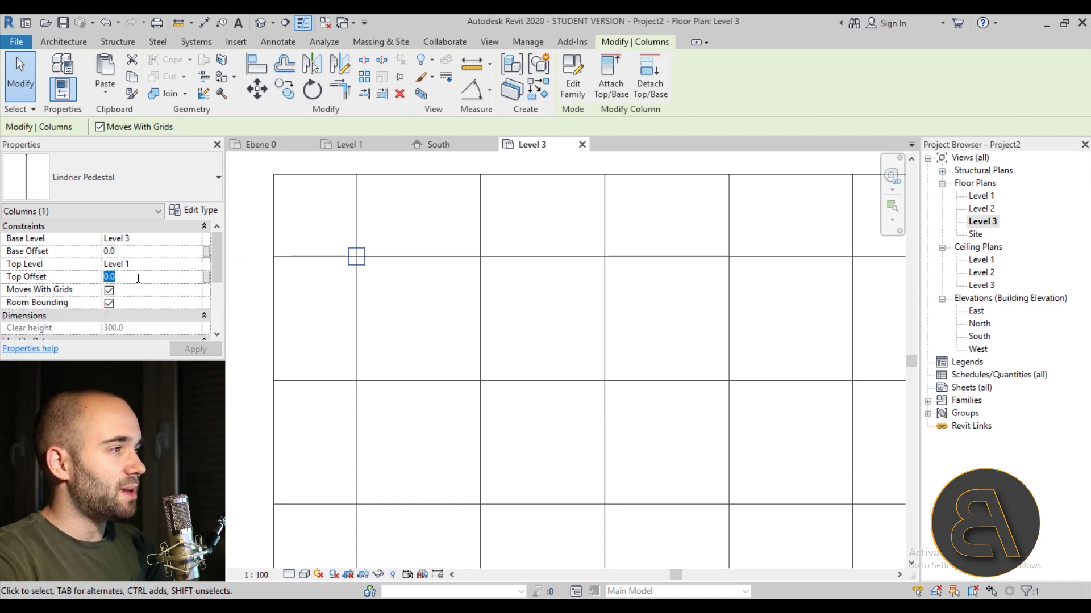
{"action": "type", "text": "-39"}
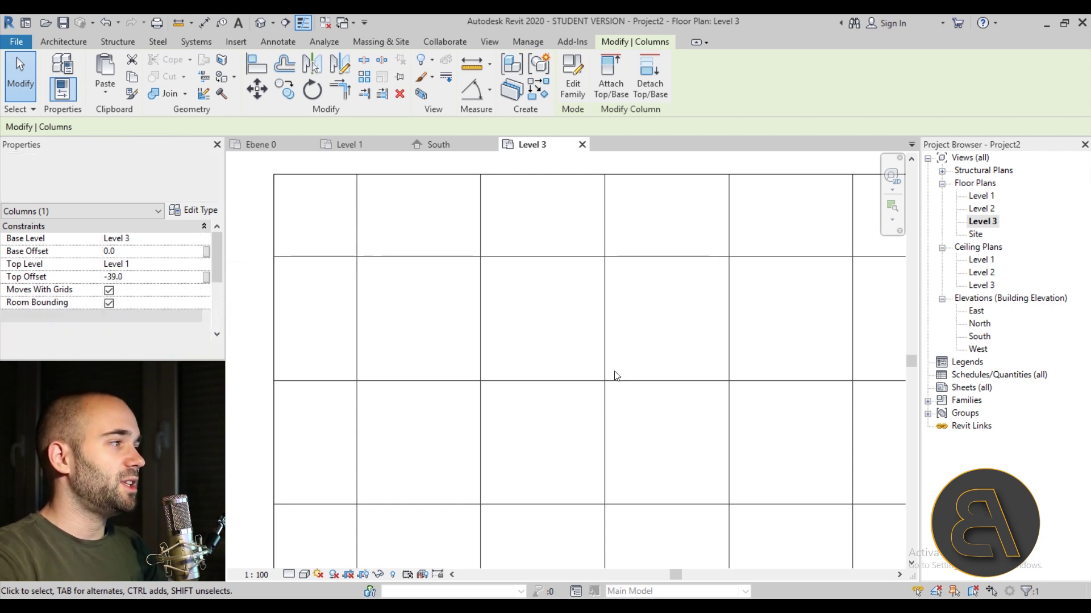
{"action": "left_click", "coordinate": [421, 333]}
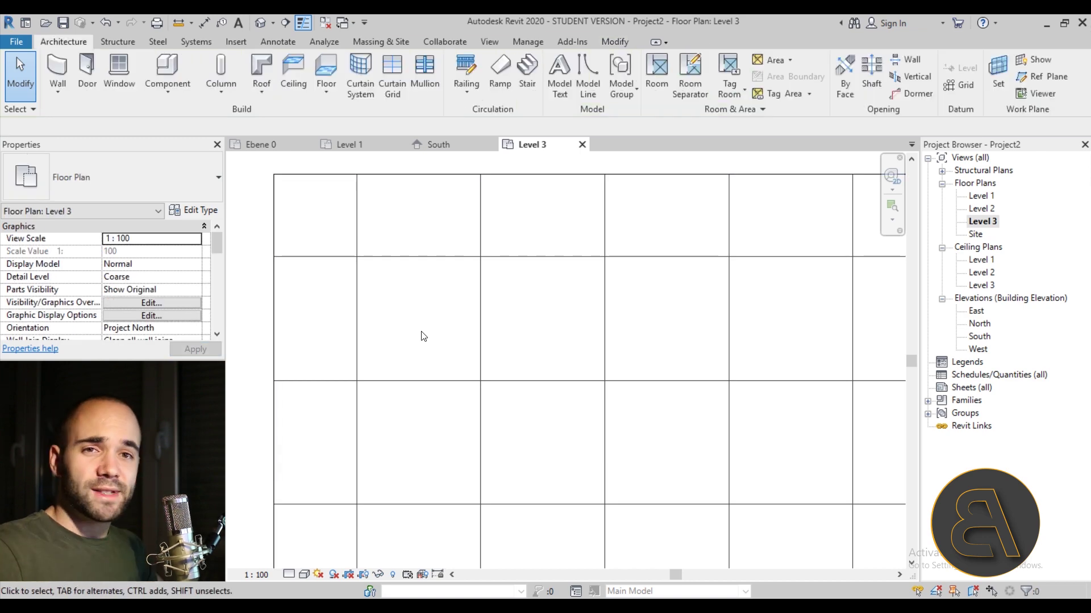
{"action": "scroll", "coordinate": [382, 232], "scroll_direction": "down", "scroll_amount": 2}
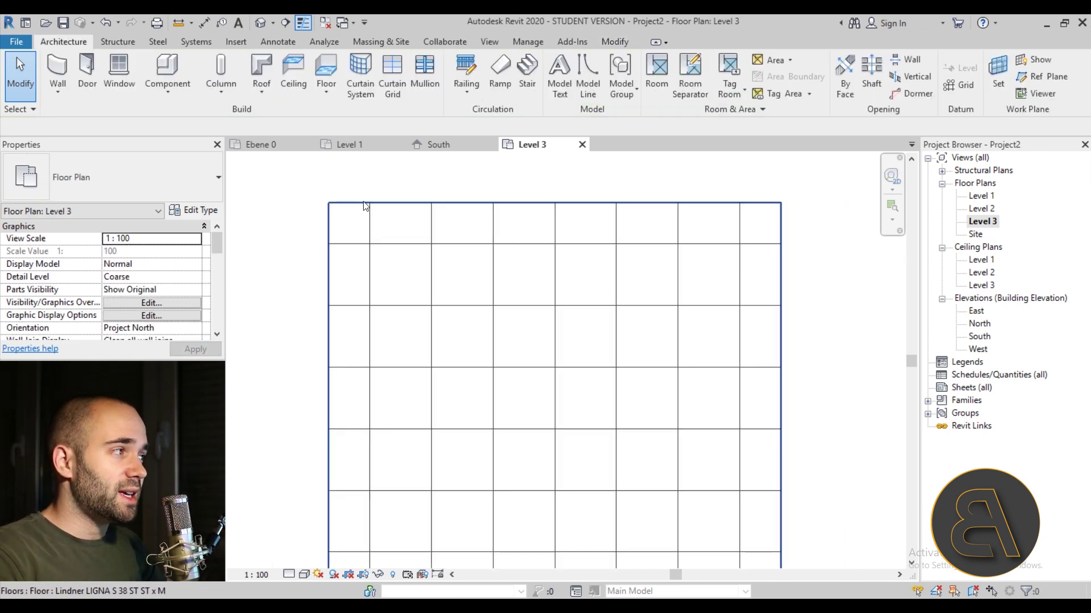
- Override the Lindner LIGNA floor's surface transparency to 60 by element, then select the pedestal
{"action": "left_click", "coordinate": [391, 259]}
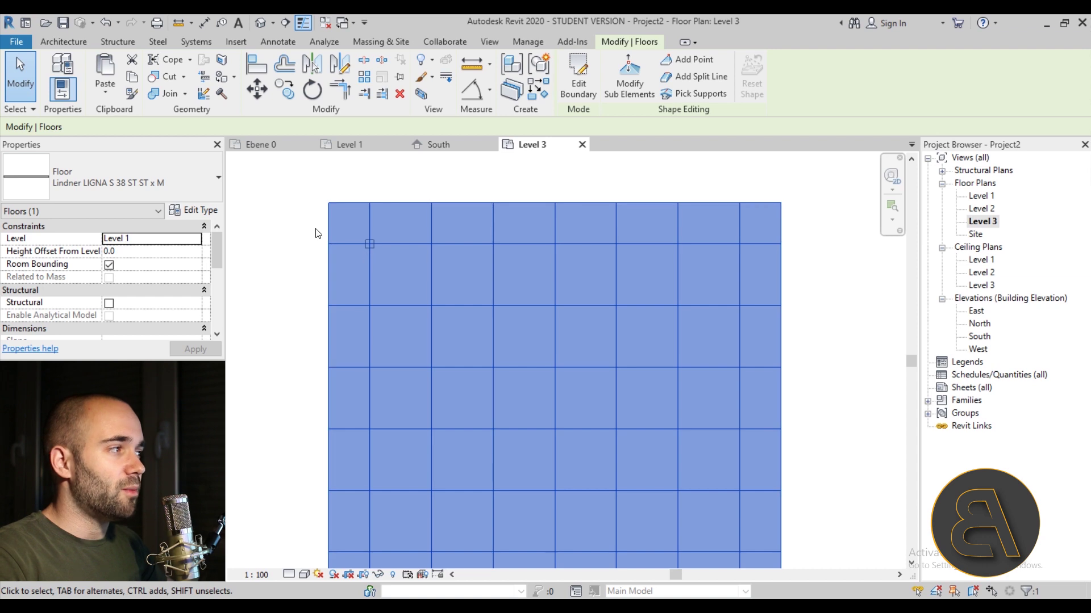
{"action": "scroll", "coordinate": [318, 286], "scroll_direction": "down", "scroll_amount": 2}
{"action": "scroll", "coordinate": [307, 284], "scroll_direction": "up", "scroll_amount": 1}
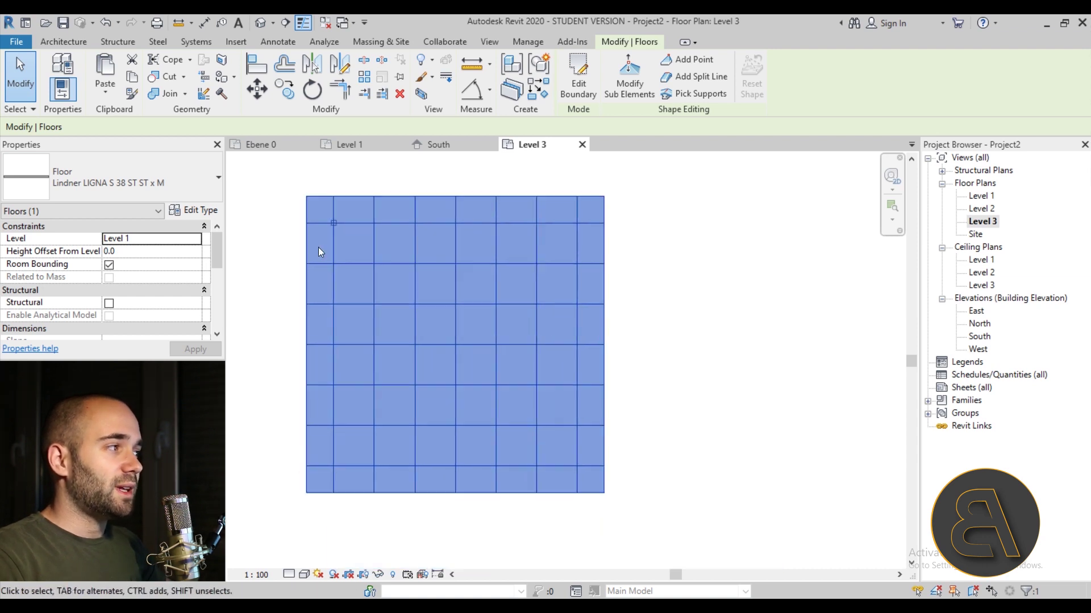
{"action": "right_click", "coordinate": [284, 235]}
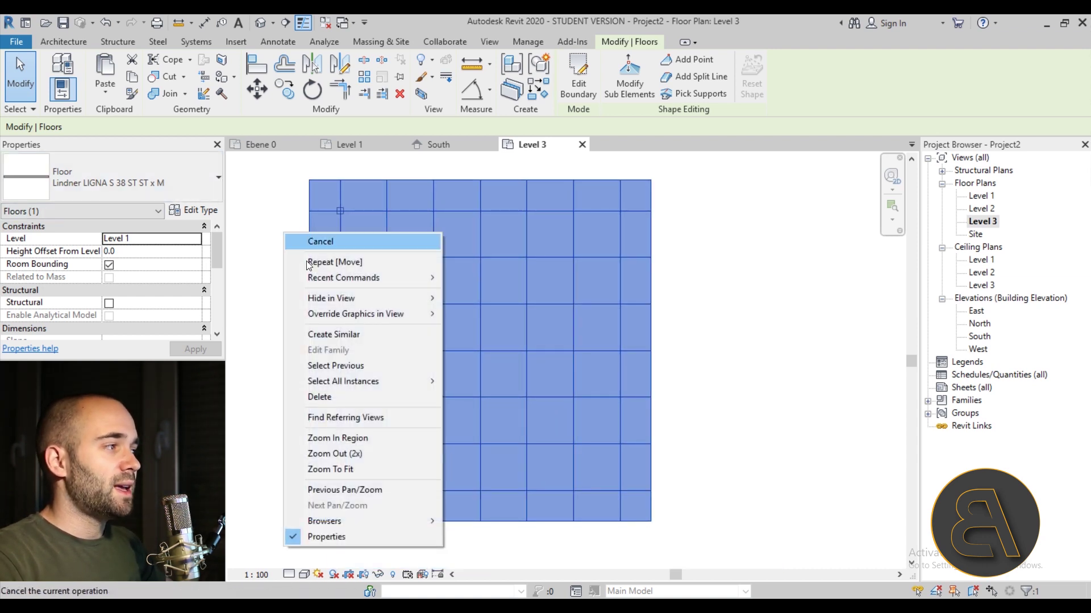
{"action": "mouse_move", "coordinate": [345, 312]}
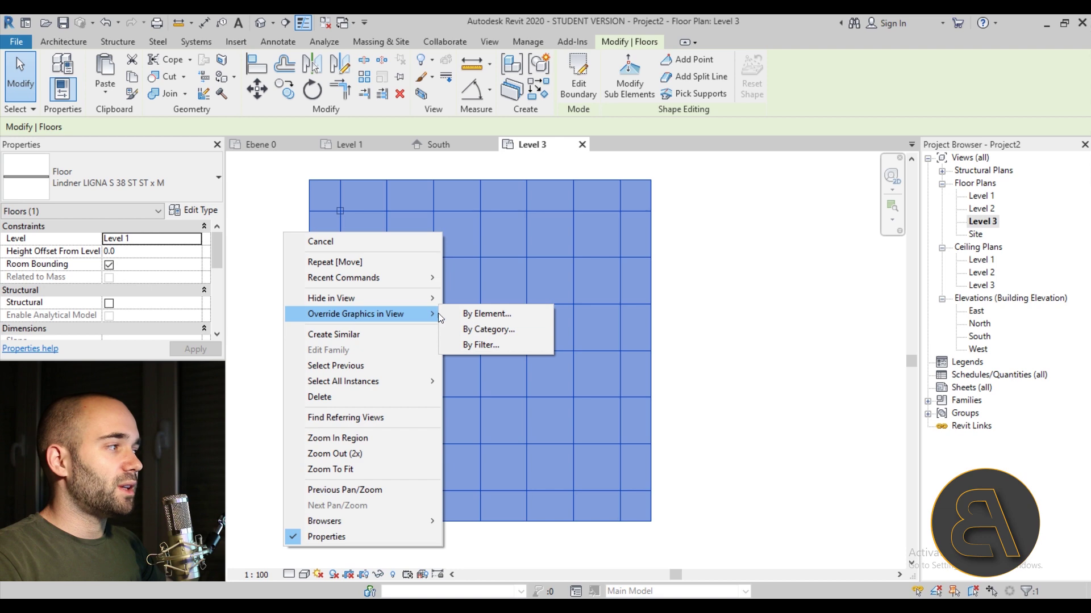
{"action": "left_click", "coordinate": [522, 313]}
{"action": "left_click_drag", "start_coordinate": [704, 318], "coordinate": [753, 317]}
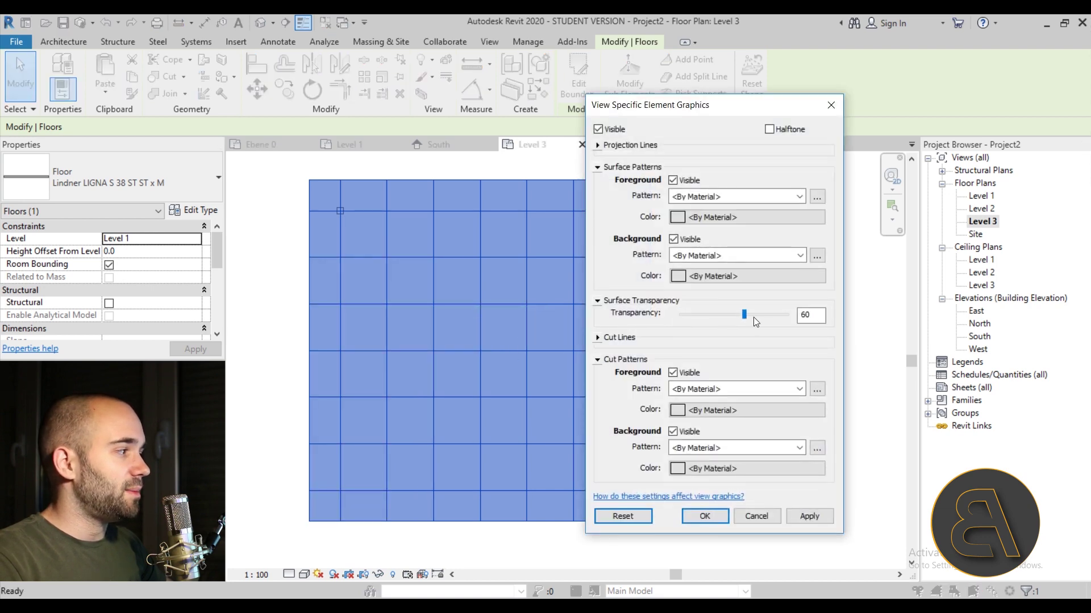
{"action": "left_click", "coordinate": [809, 516]}
{"action": "left_click", "coordinate": [707, 517]}
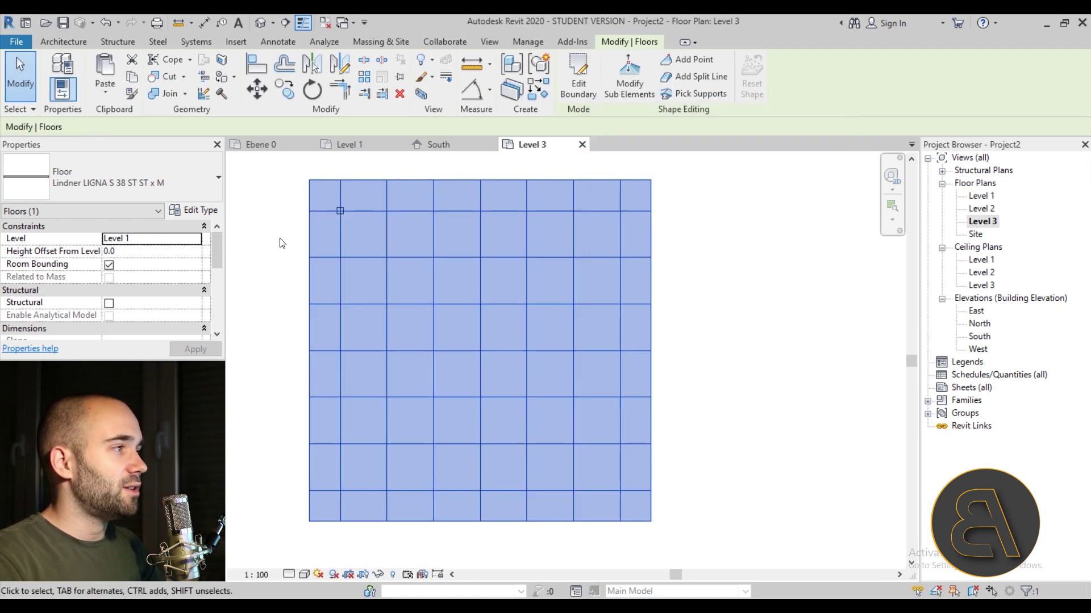
{"action": "key", "text": "Escape"}
{"action": "scroll", "coordinate": [344, 204], "scroll_direction": "up", "scroll_amount": 4}
{"action": "left_click", "coordinate": [325, 246]}
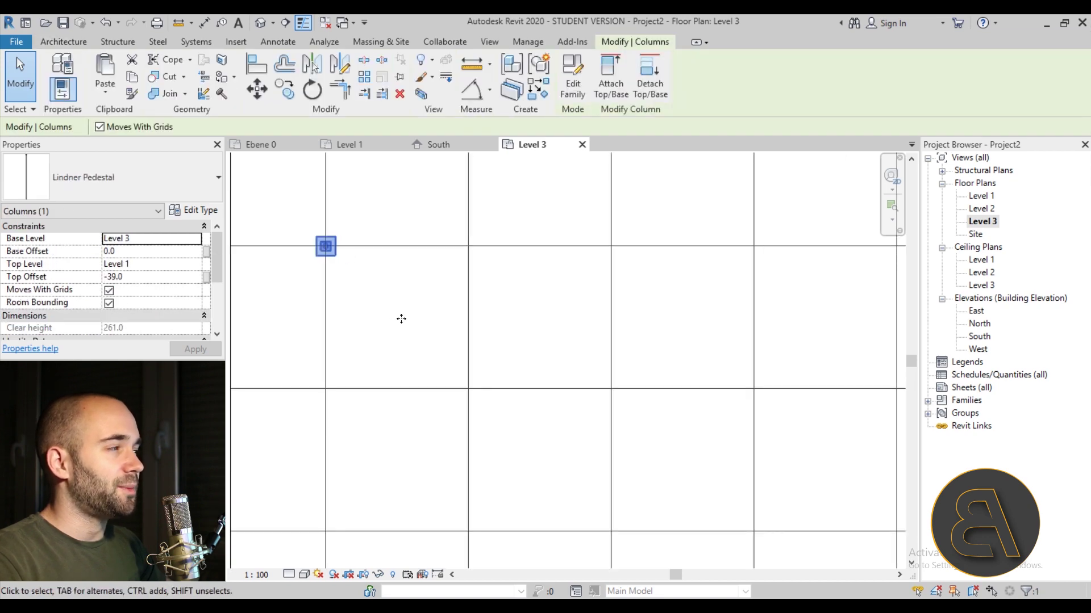
- Copy the pedestal to all nine top-edge grid intersections, corner to corner
{"action": "scroll", "coordinate": [400, 318], "scroll_direction": "down", "scroll_amount": 4}
{"action": "scroll", "coordinate": [321, 247], "scroll_direction": "up", "scroll_amount": 3}
{"action": "scroll", "coordinate": [322, 250], "scroll_direction": "down", "scroll_amount": 2}
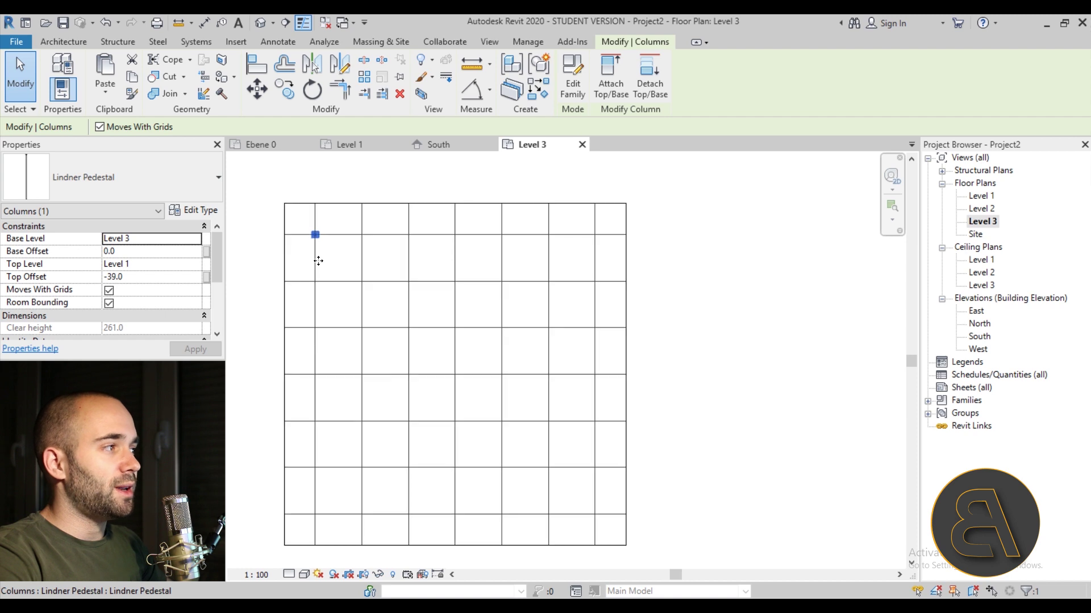
{"action": "scroll", "coordinate": [315, 235], "scroll_direction": "up", "scroll_amount": 2}
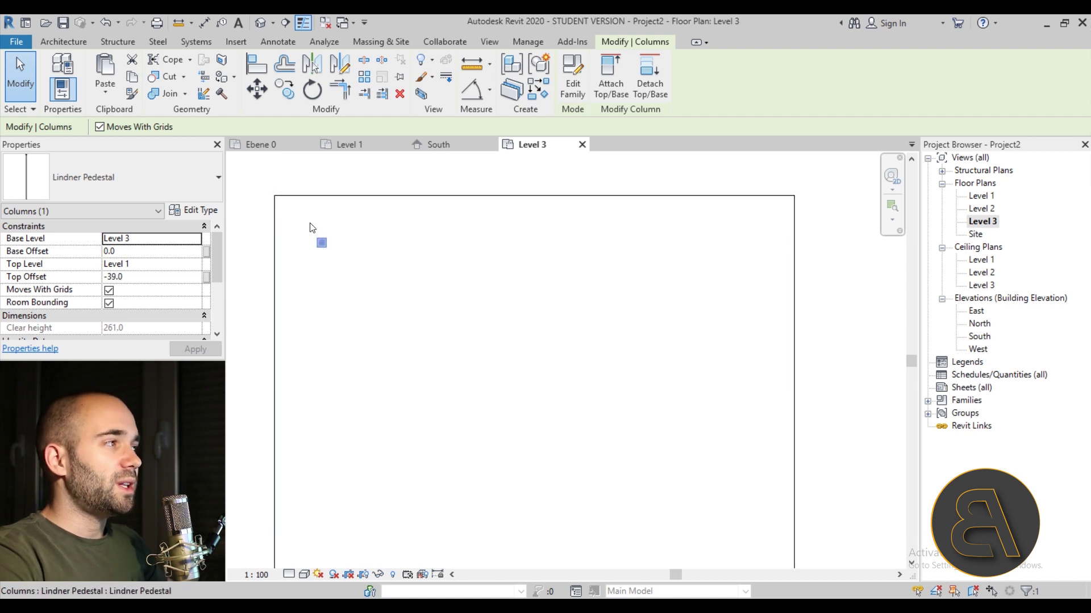
{"action": "left_click", "coordinate": [285, 89]}
{"action": "scroll", "coordinate": [328, 224], "scroll_direction": "up", "scroll_amount": 3}
{"action": "left_click", "coordinate": [312, 267]}
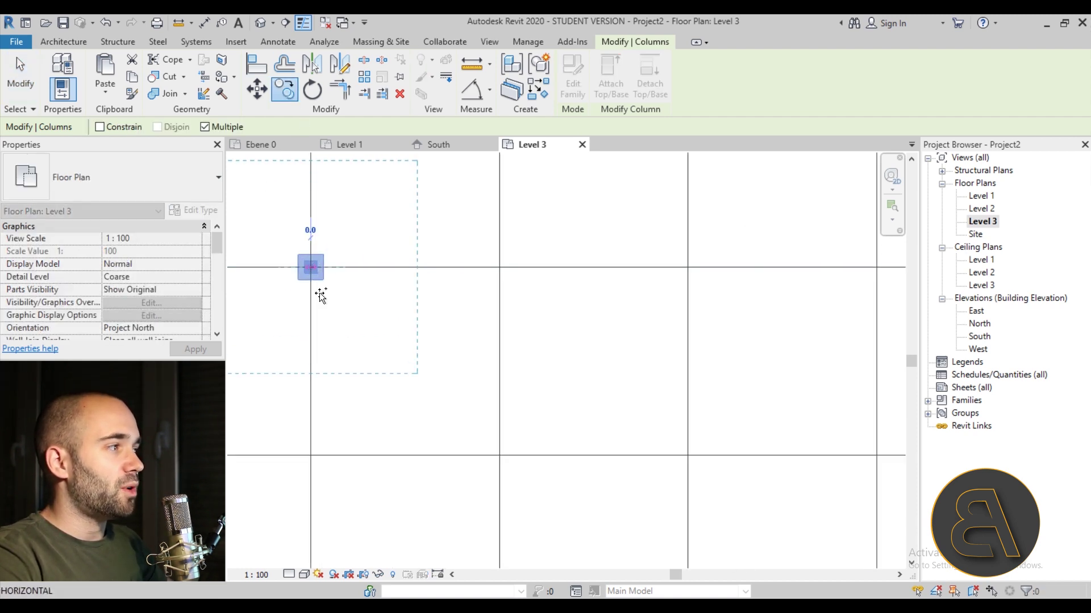
{"action": "scroll", "coordinate": [364, 329], "scroll_direction": "down", "scroll_amount": 3}
{"action": "left_click", "coordinate": [306, 270]}
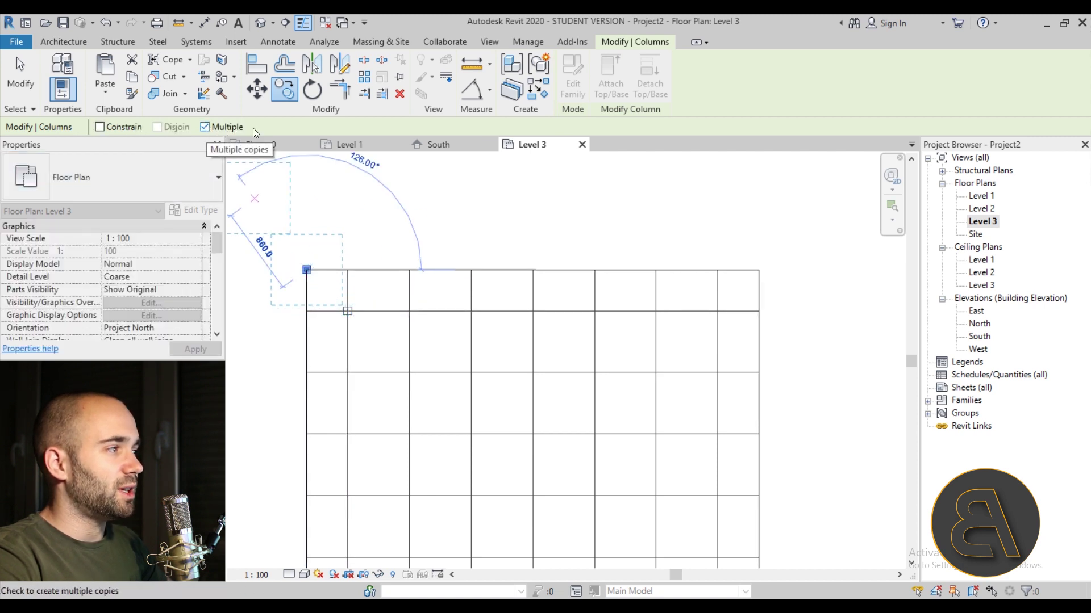
{"action": "left_click", "coordinate": [348, 271]}
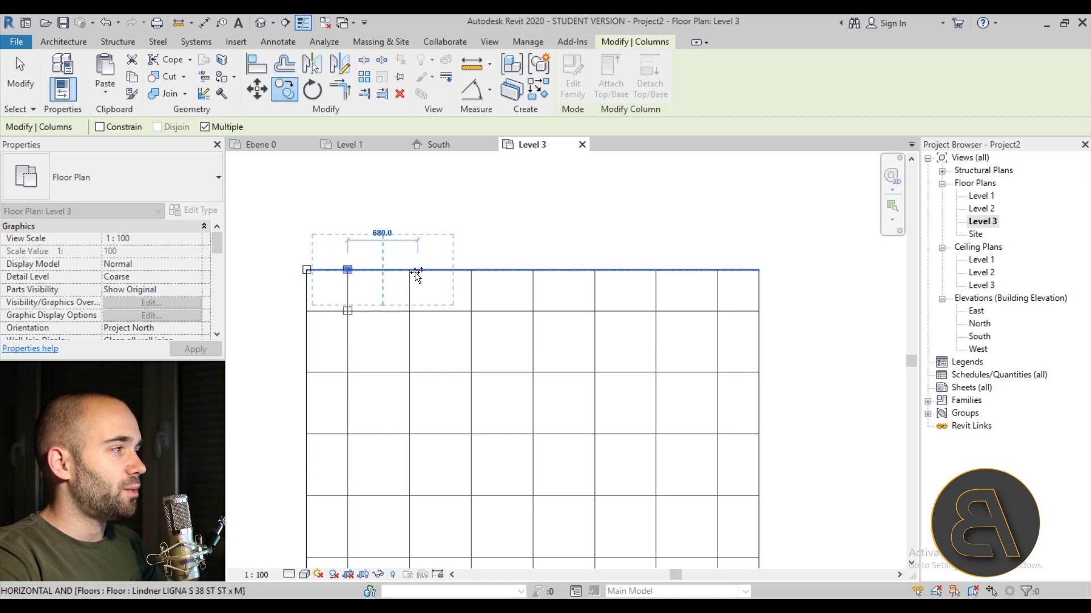
{"action": "left_click", "coordinate": [410, 271]}
{"action": "left_click", "coordinate": [471, 271]}
{"action": "left_click", "coordinate": [532, 271]}
{"action": "left_click", "coordinate": [595, 270]}
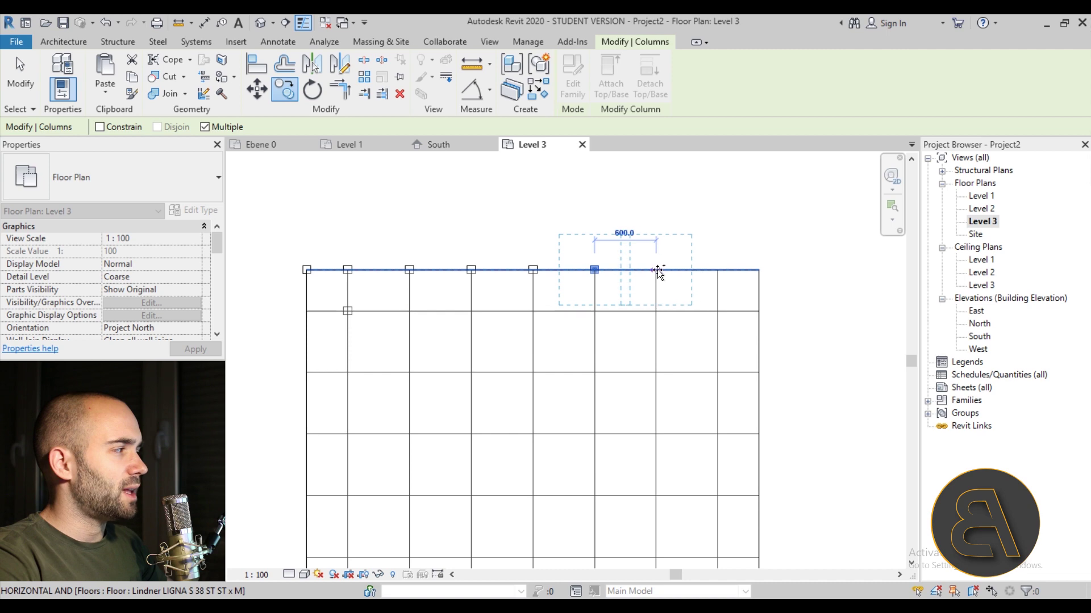
{"action": "left_click", "coordinate": [656, 270]}
{"action": "left_click", "coordinate": [717, 270]}
{"action": "left_click", "coordinate": [759, 271]}
{"action": "key", "text": "Escape"}
- Restore the displaced corner pedestal and window-select the nine top-row pedestals
{"action": "left_click_drag", "start_coordinate": [307, 271], "coordinate": [821, 326]}
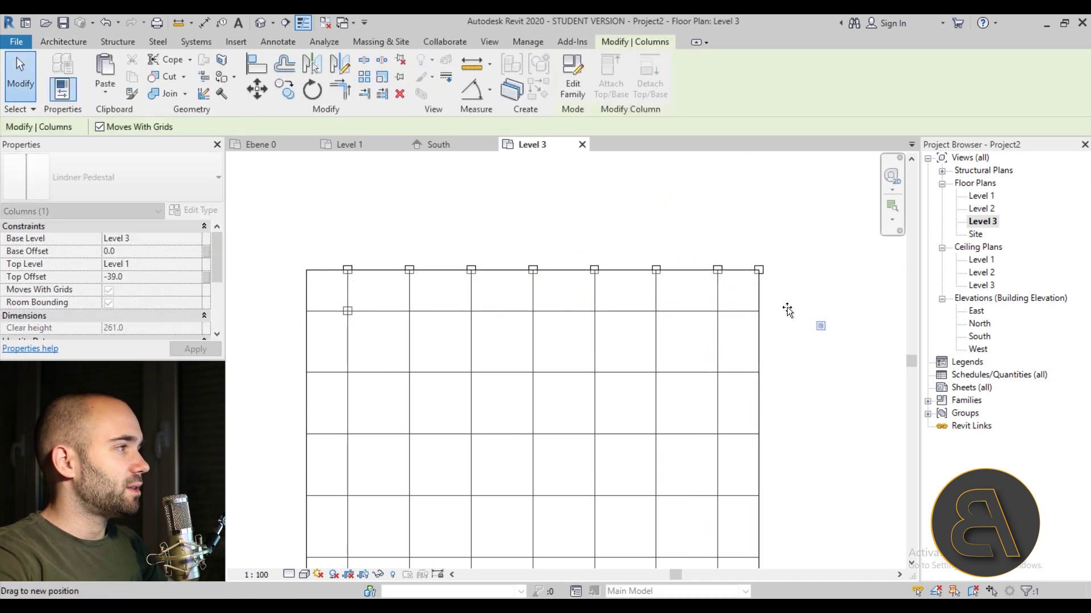
{"action": "left_click", "coordinate": [105, 24]}
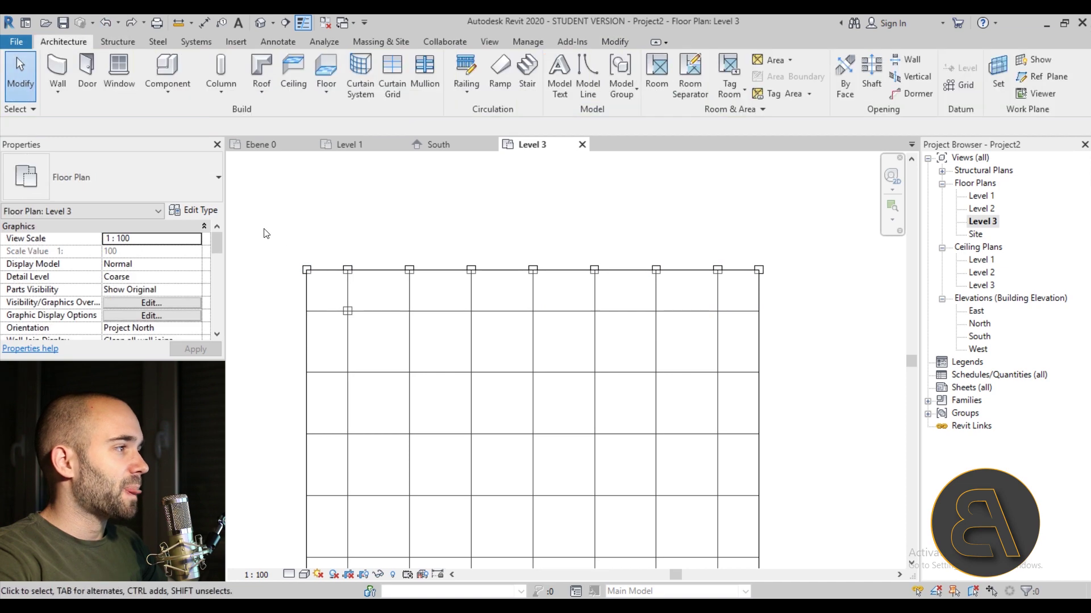
{"action": "left_click_drag", "start_coordinate": [404, 305], "coordinate": [841, 299]}
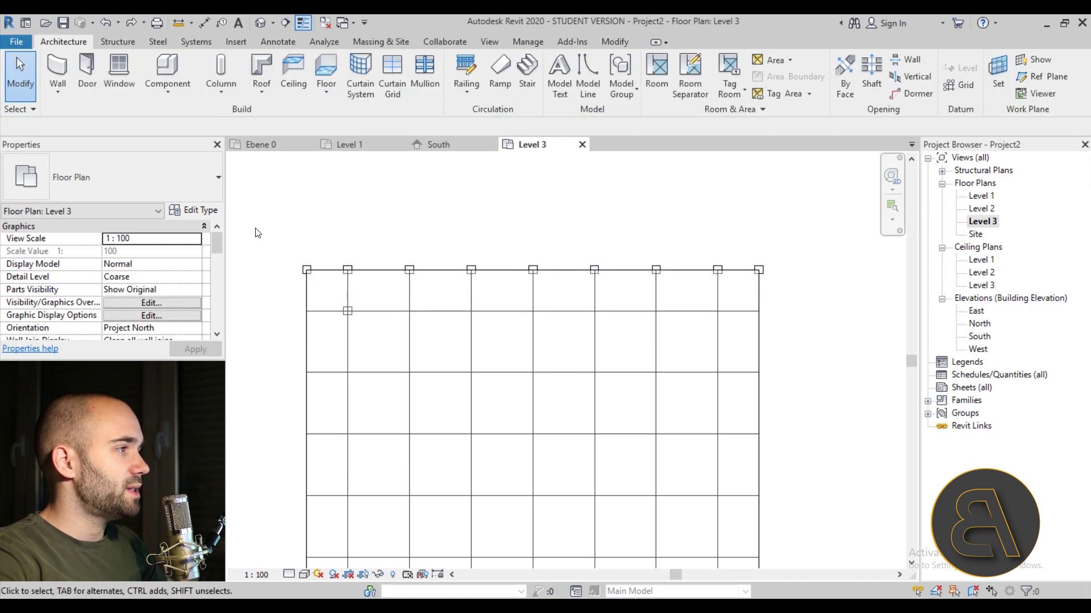
{"action": "left_click_drag", "start_coordinate": [464, 333], "coordinate": [832, 313]}
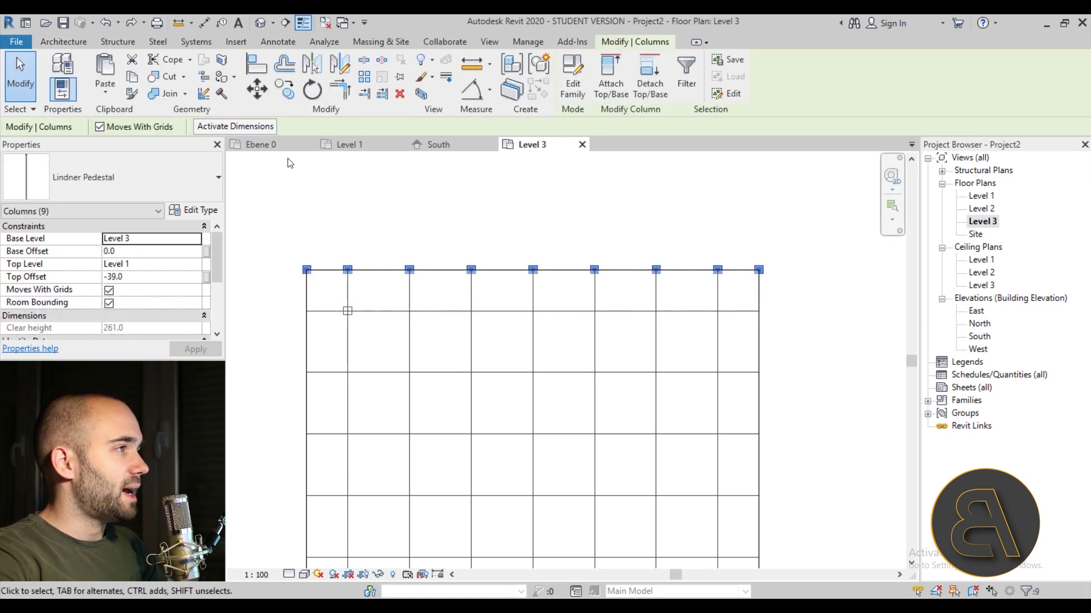
- Copy the top row of pedestals down onto the bottom grid line
{"action": "left_click", "coordinate": [281, 91]}
{"action": "left_click", "coordinate": [327, 271]}
{"action": "middle_click_drag", "start_coordinate": [347, 310], "coordinate": [348, 389]}
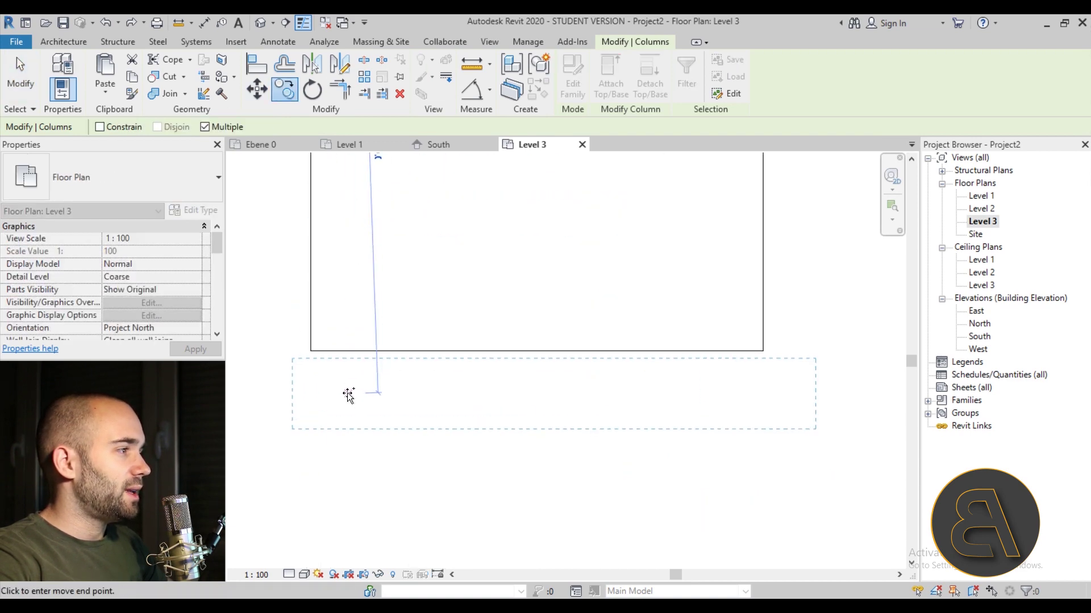
{"action": "left_click", "coordinate": [328, 357]}
{"action": "key", "text": "Escape"}
{"action": "key", "text": "Escape"}
- Copy the bottom-left corner pedestal up the left edge at 600 spacing
{"action": "left_click", "coordinate": [310, 351]}
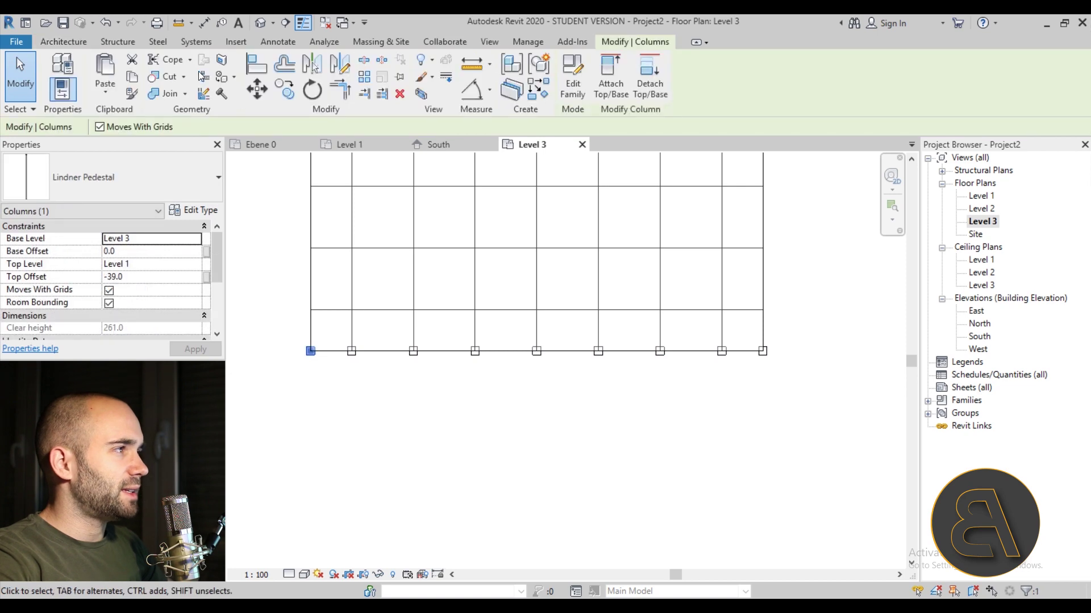
{"action": "left_click", "coordinate": [284, 89]}
{"action": "scroll", "coordinate": [298, 322], "scroll_direction": "up", "scroll_amount": 3}
{"action": "scroll", "coordinate": [279, 286], "scroll_direction": "up", "scroll_amount": 3}
{"action": "left_click", "coordinate": [278, 285]}
{"action": "scroll", "coordinate": [278, 285], "scroll_direction": "down", "scroll_amount": 2}
{"action": "middle_click_drag", "start_coordinate": [278, 285], "coordinate": [355, 333]}
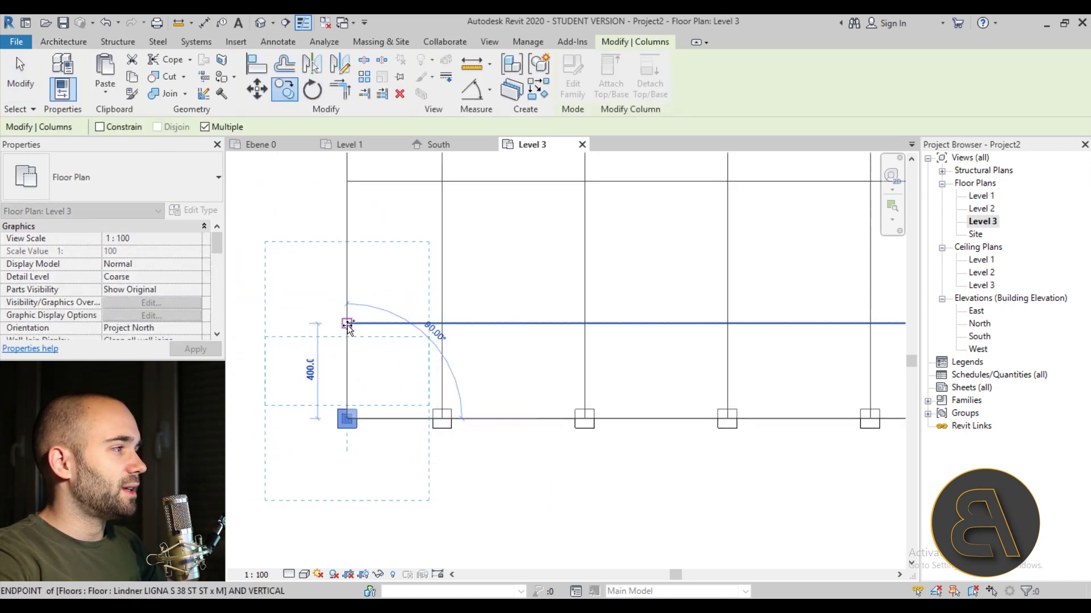
{"action": "scroll", "coordinate": [347, 182], "scroll_direction": "down", "scroll_amount": 3}
{"action": "middle_click_drag", "start_coordinate": [347, 182], "coordinate": [334, 346]}
{"action": "left_click", "coordinate": [333, 347]}
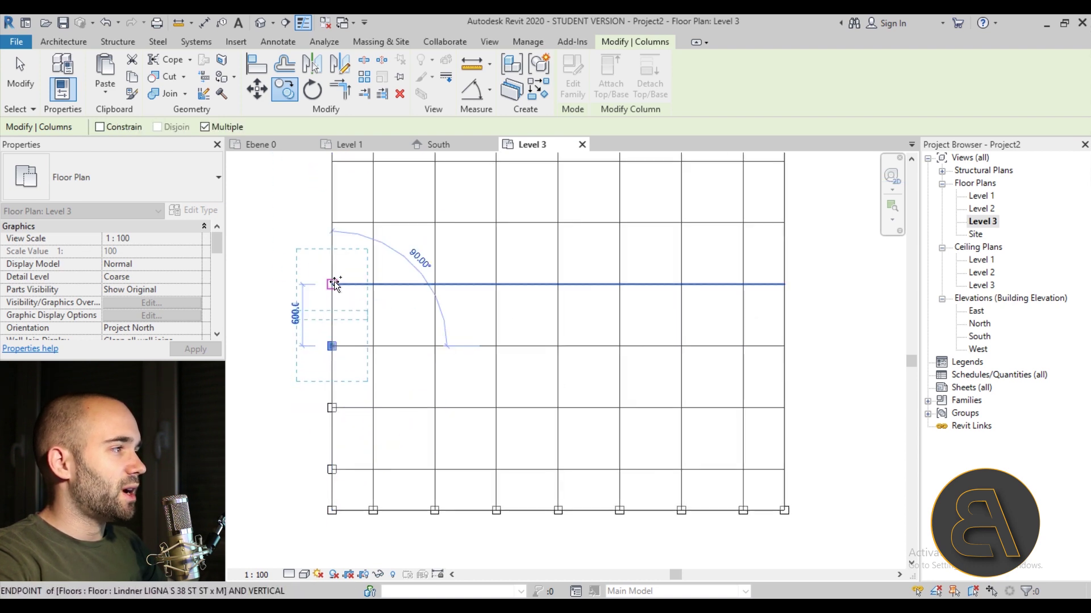
{"action": "left_click", "coordinate": [335, 284]}
{"action": "left_click", "coordinate": [332, 221]}
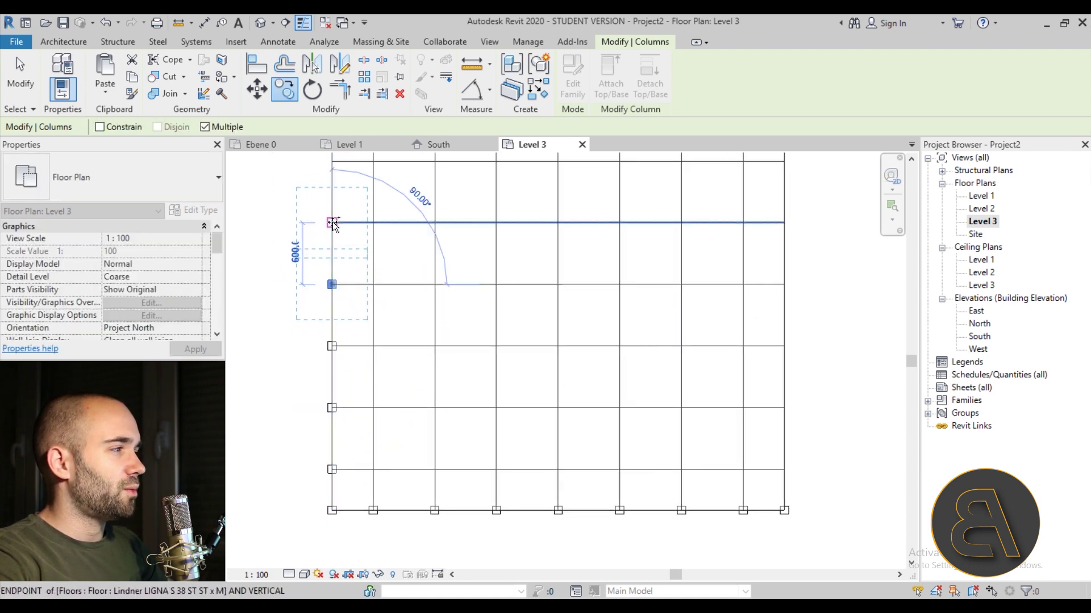
{"action": "scroll", "coordinate": [341, 255], "scroll_direction": "down", "scroll_amount": 2}
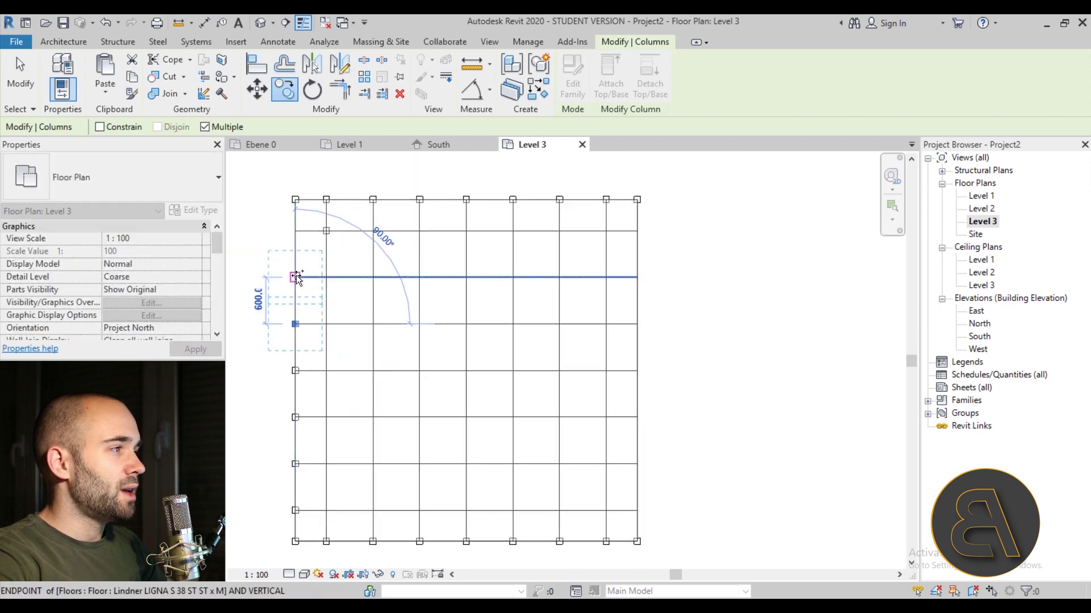
{"action": "left_click", "coordinate": [297, 273]}
- Select the seven left-edge pedestals and copy them onto the right grid edge
{"action": "left_click", "coordinate": [263, 222]}
{"action": "left_click_drag", "start_coordinate": [263, 221], "coordinate": [318, 533]}
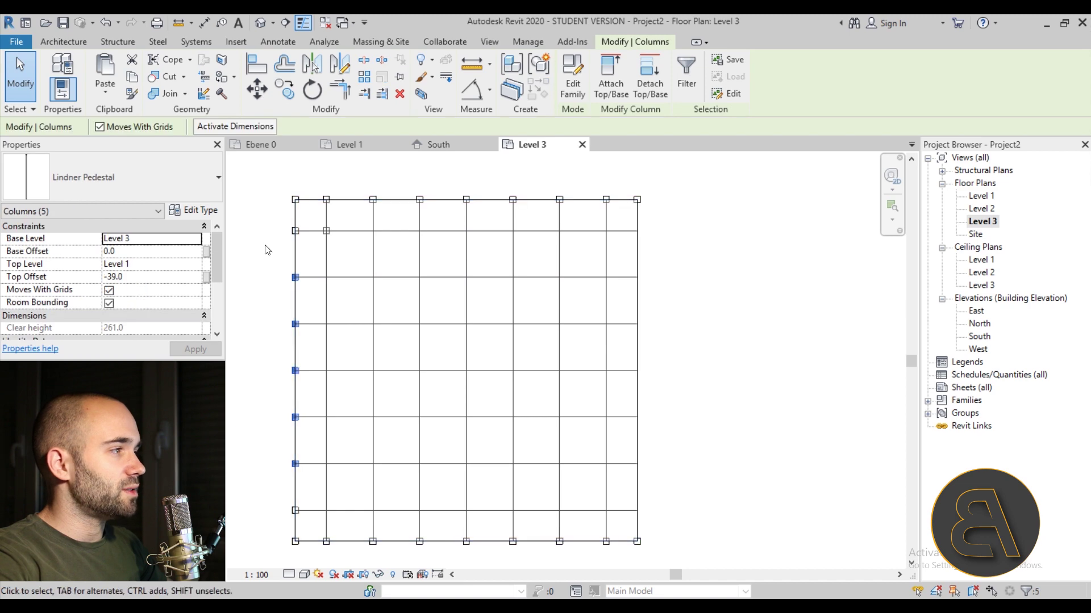
{"action": "left_click", "coordinate": [254, 199]}
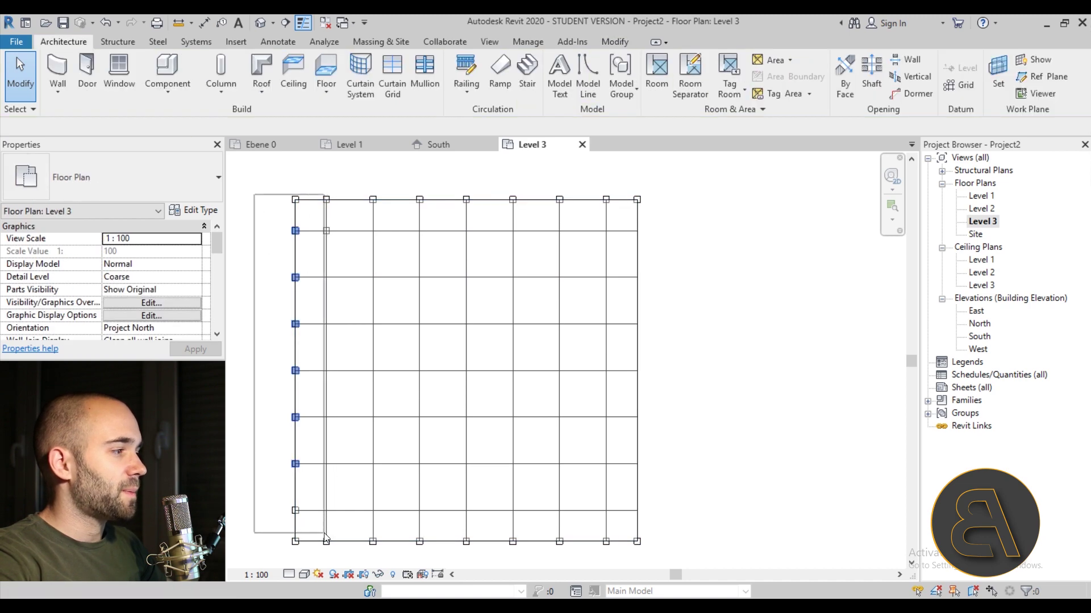
{"action": "left_click_drag", "start_coordinate": [327, 544], "coordinate": [327, 543]}
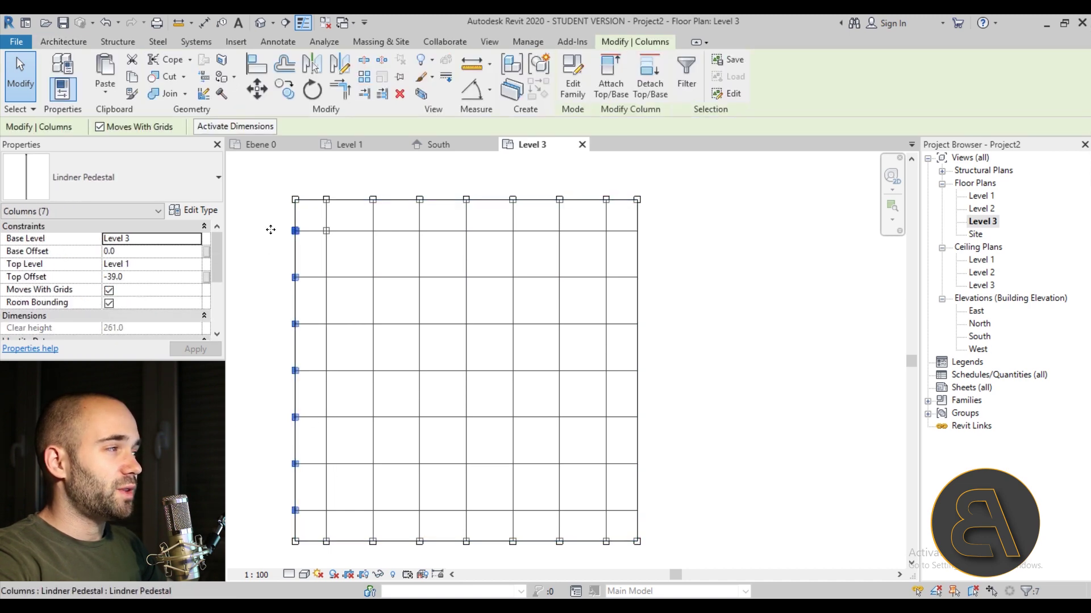
{"action": "left_click", "coordinate": [286, 92]}
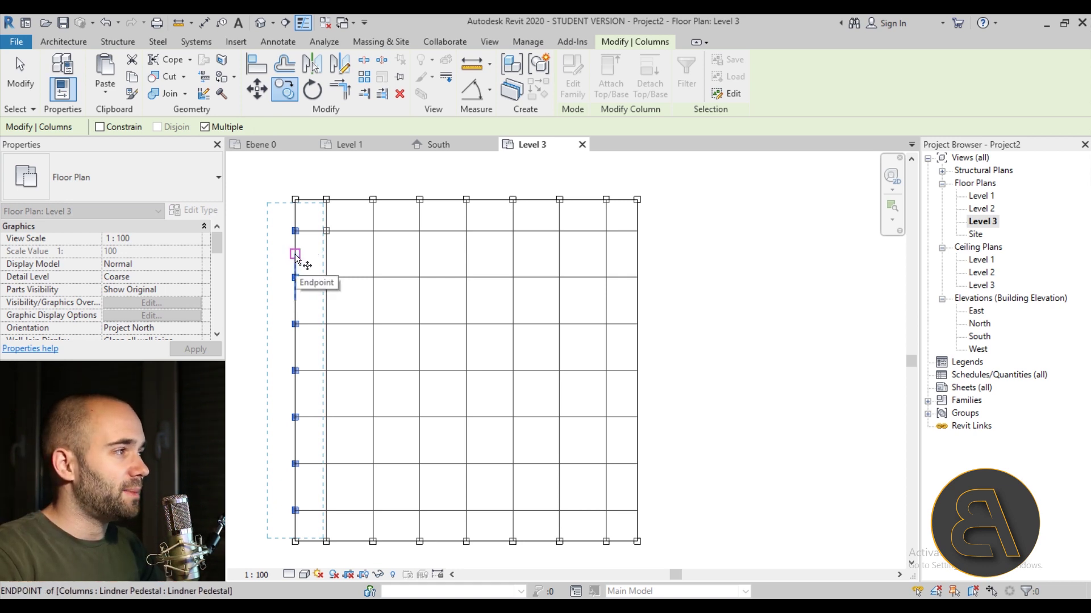
{"action": "left_click", "coordinate": [295, 254]}
{"action": "left_click", "coordinate": [637, 254]}
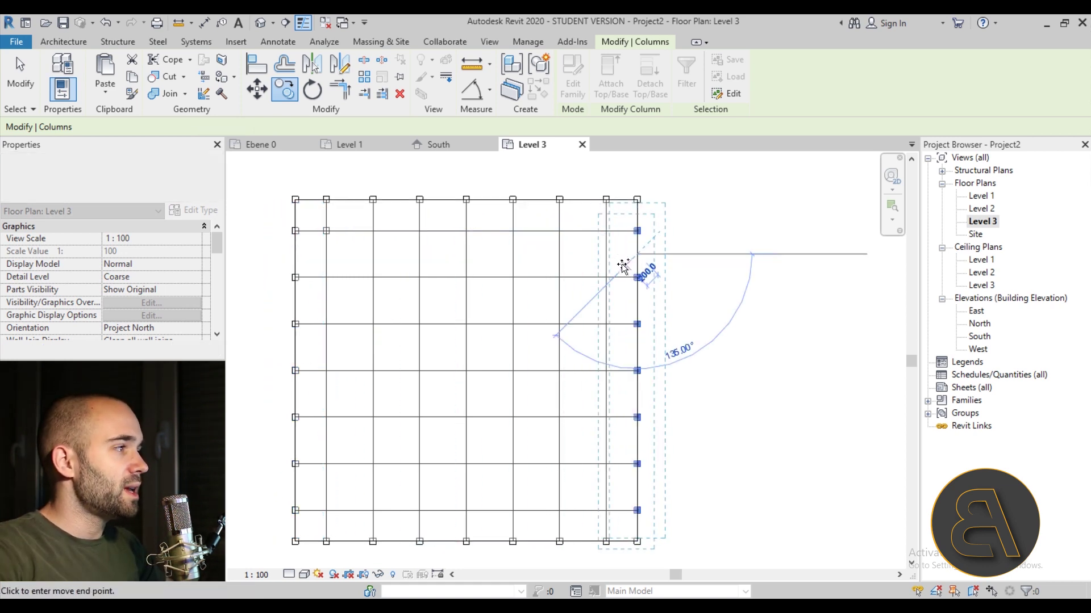
{"action": "key", "text": "Escape"}
{"action": "key", "text": "Escape"}
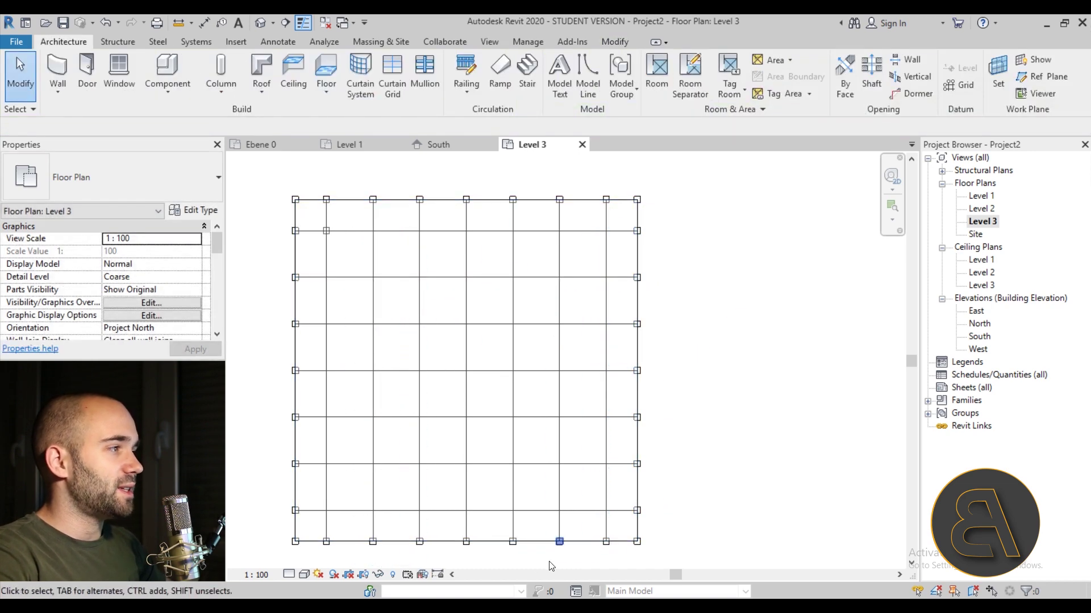
{"action": "scroll", "coordinate": [324, 246], "scroll_direction": "up", "scroll_amount": 2}
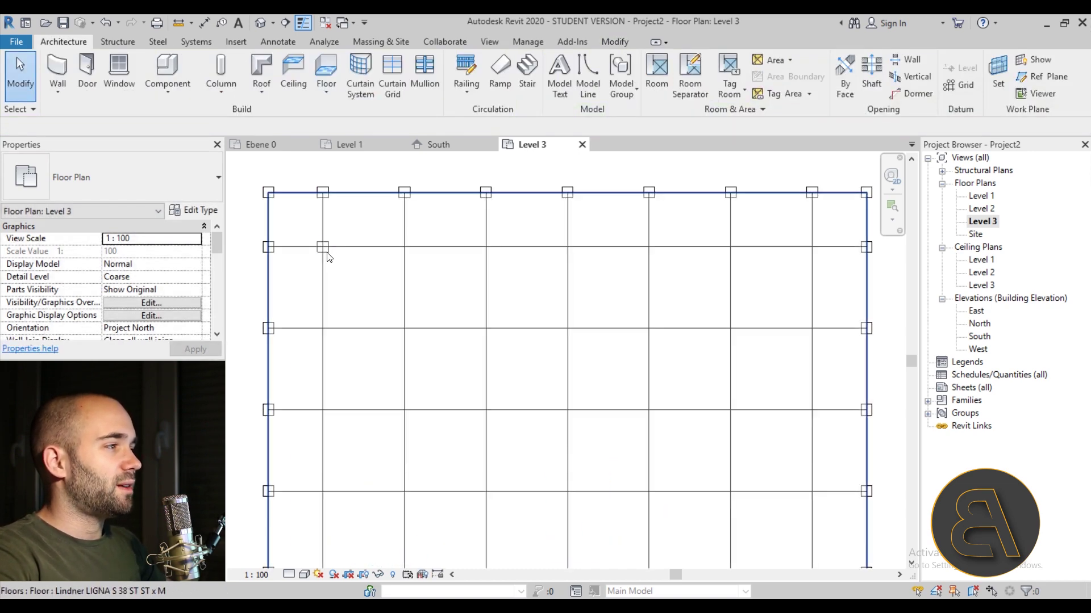
- Array the pedestal near the top-left corner 7 times at one-bay spacing to the right
{"action": "left_click", "coordinate": [329, 256]}
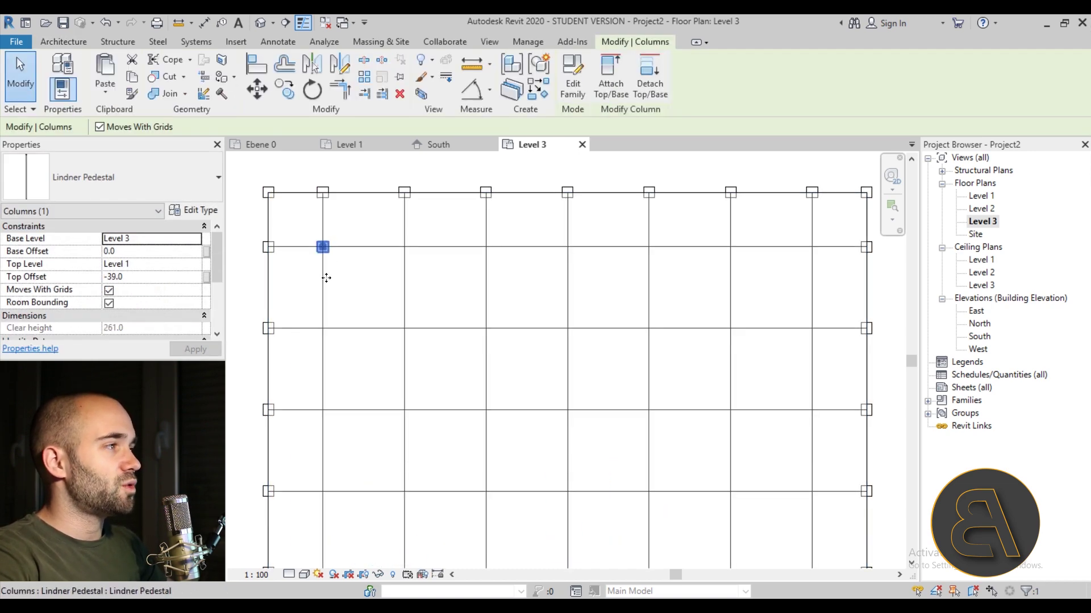
{"action": "left_click", "coordinate": [366, 78]}
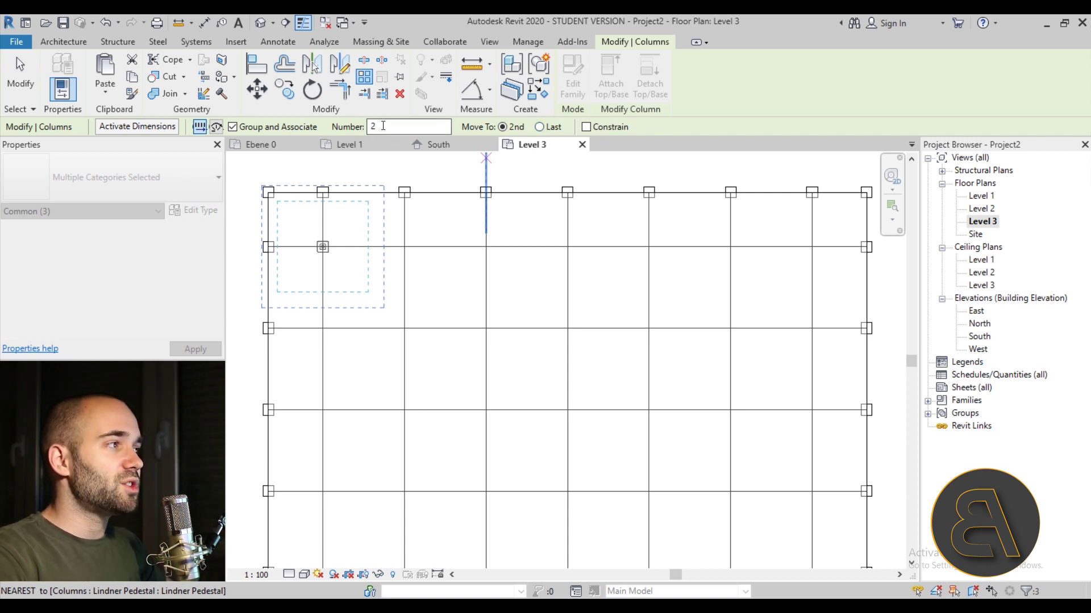
{"action": "left_click", "coordinate": [323, 287]}
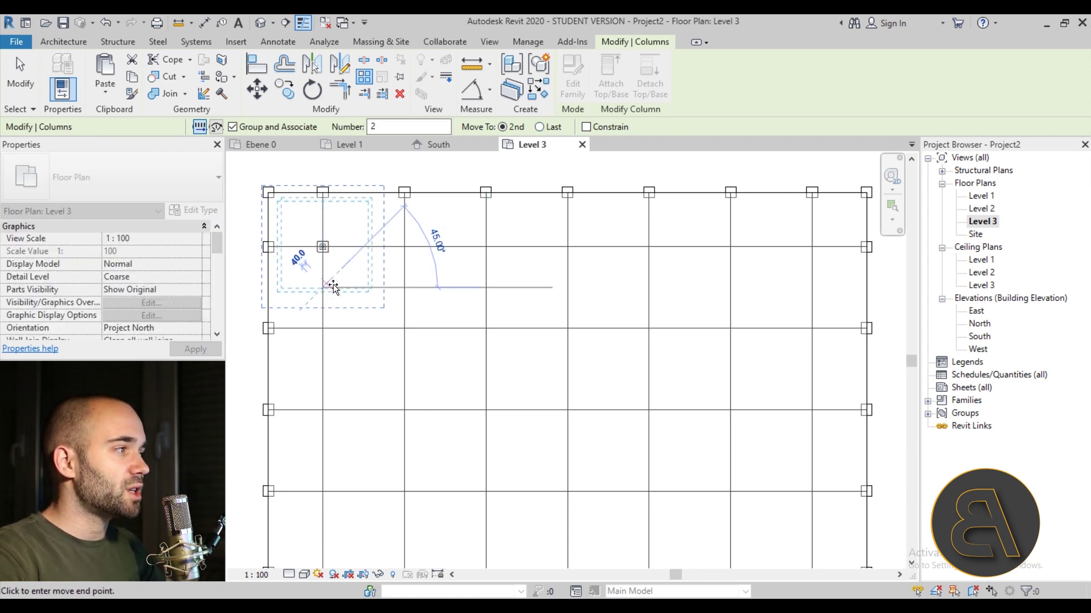
{"action": "left_click", "coordinate": [404, 287]}
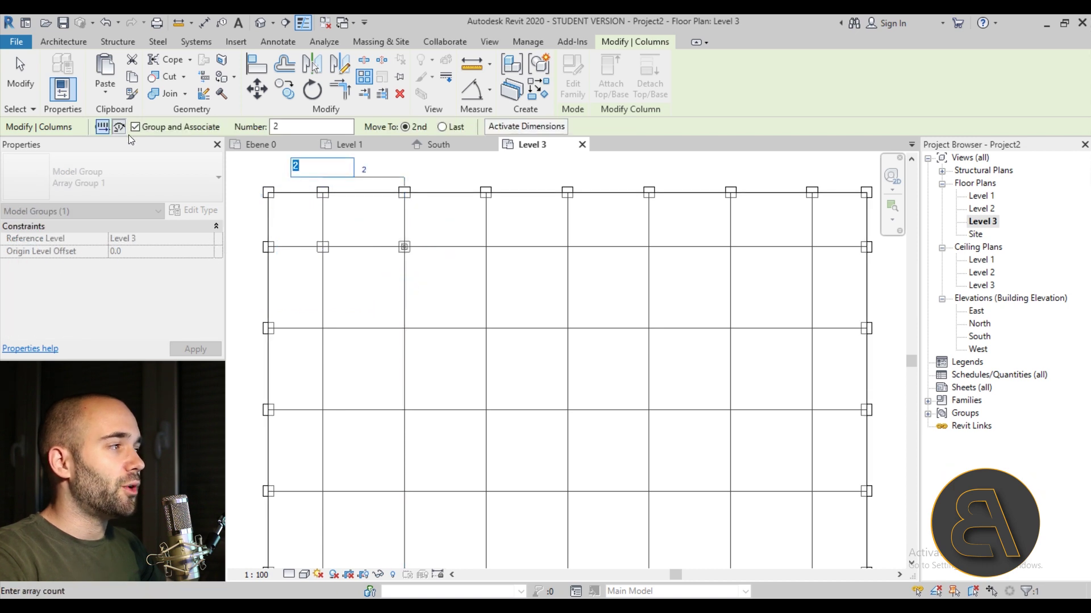
{"action": "scroll", "coordinate": [241, 262], "scroll_direction": "down", "scroll_amount": 1}
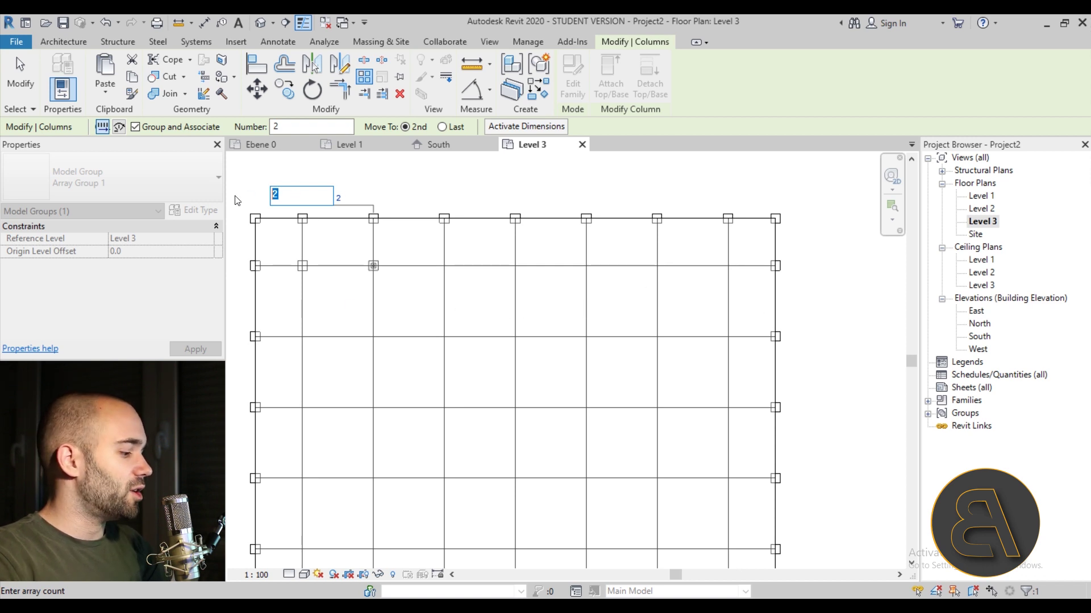
{"action": "key", "text": "Return"}
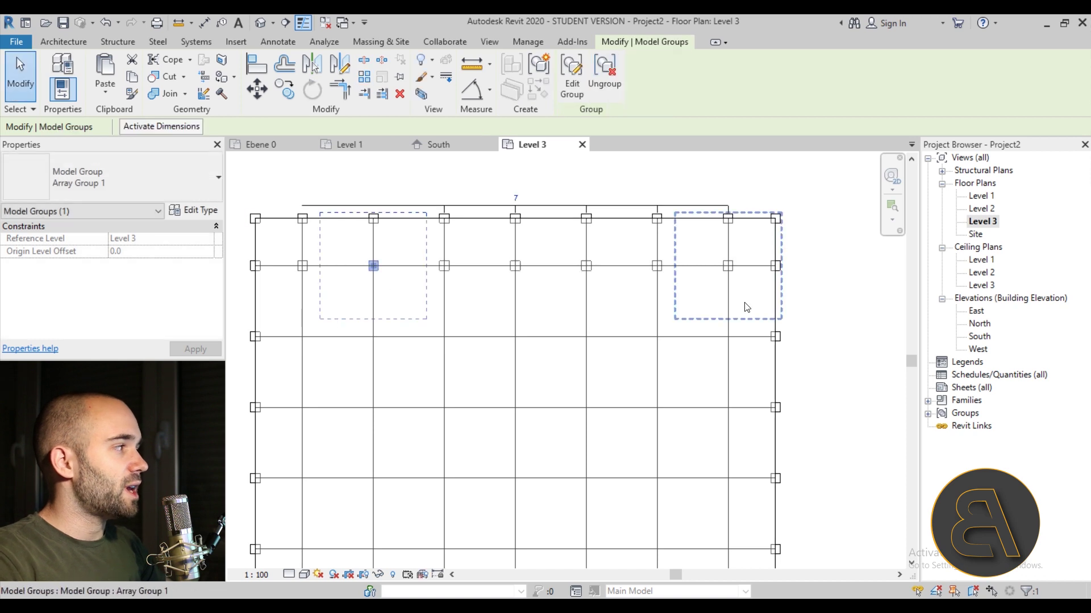
{"action": "key", "text": "Escape"}
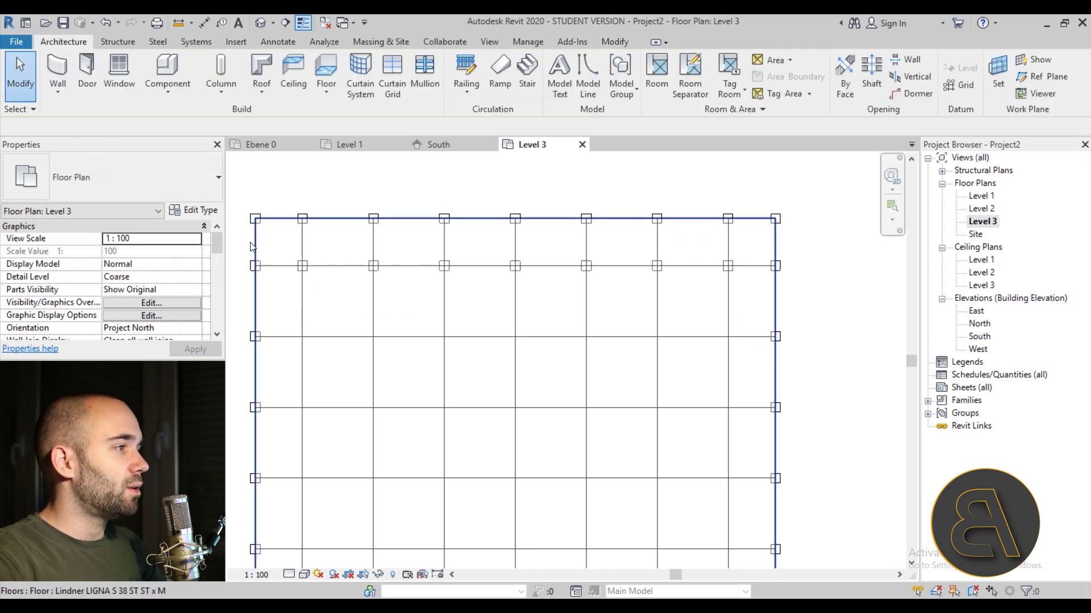
- Window-select the seven arrayed pedestal groups in the second row
{"action": "left_click_drag", "start_coordinate": [249, 239], "coordinate": [846, 341]}
{"action": "left_click_drag", "start_coordinate": [500, 317], "coordinate": [267, 226]}
{"action": "left_click_drag", "start_coordinate": [309, 268], "coordinate": [789, 327]}
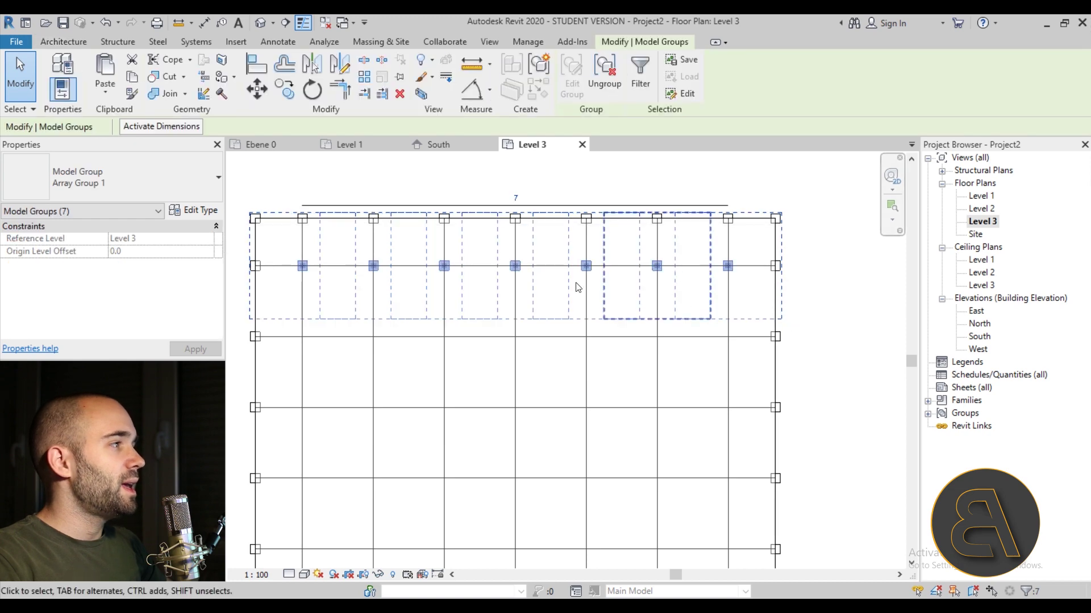
- Array the selected pedestal row 7 times downward at one-bay spacing
{"action": "left_click", "coordinate": [365, 78]}
{"action": "scroll", "coordinate": [307, 341], "scroll_direction": "down", "scroll_amount": 2}
{"action": "scroll", "coordinate": [323, 278], "scroll_direction": "up", "scroll_amount": 1}
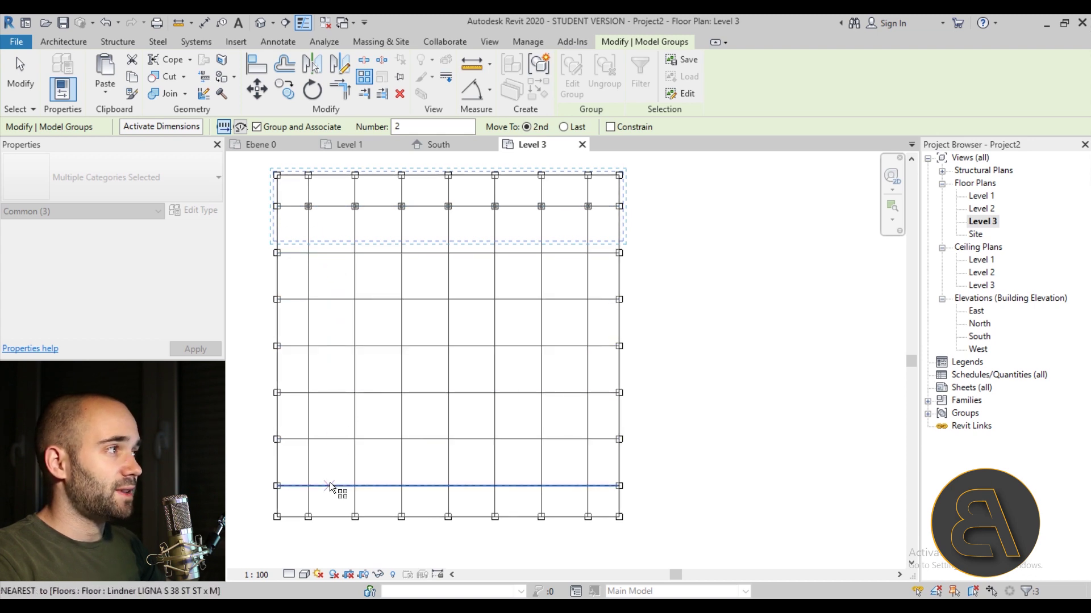
{"action": "left_click", "coordinate": [331, 207]}
{"action": "left_click", "coordinate": [332, 253]}
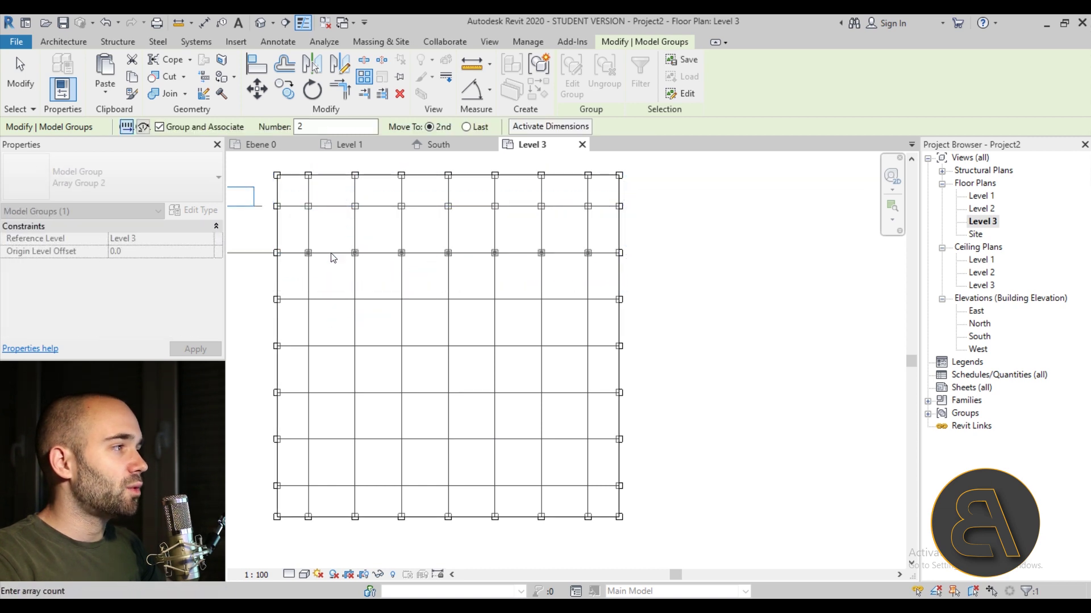
{"action": "scroll", "coordinate": [334, 225], "scroll_direction": "down", "scroll_amount": 2}
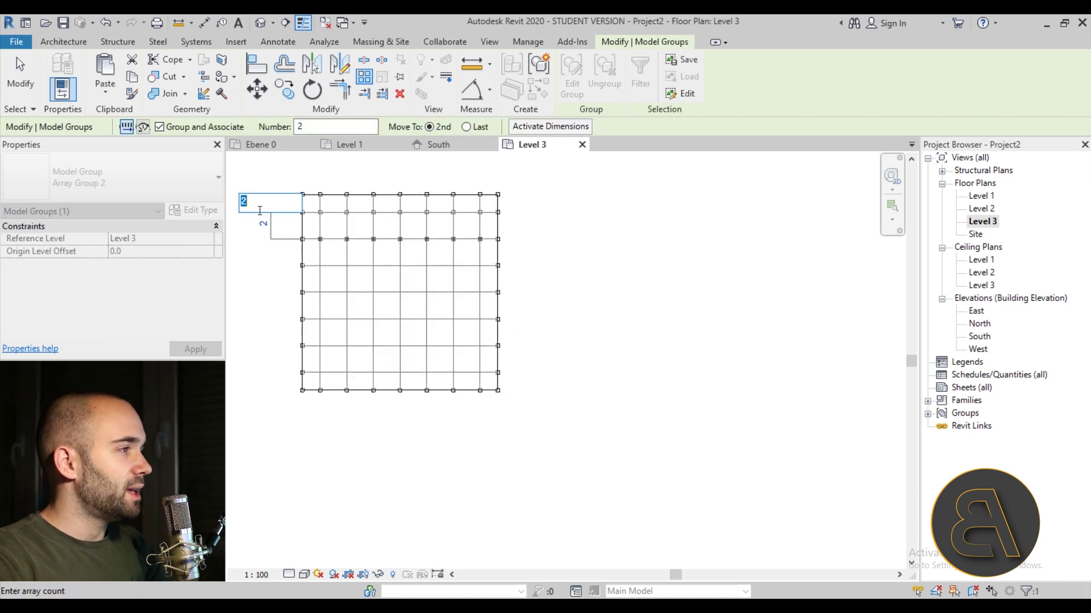
{"action": "key", "text": "Return"}
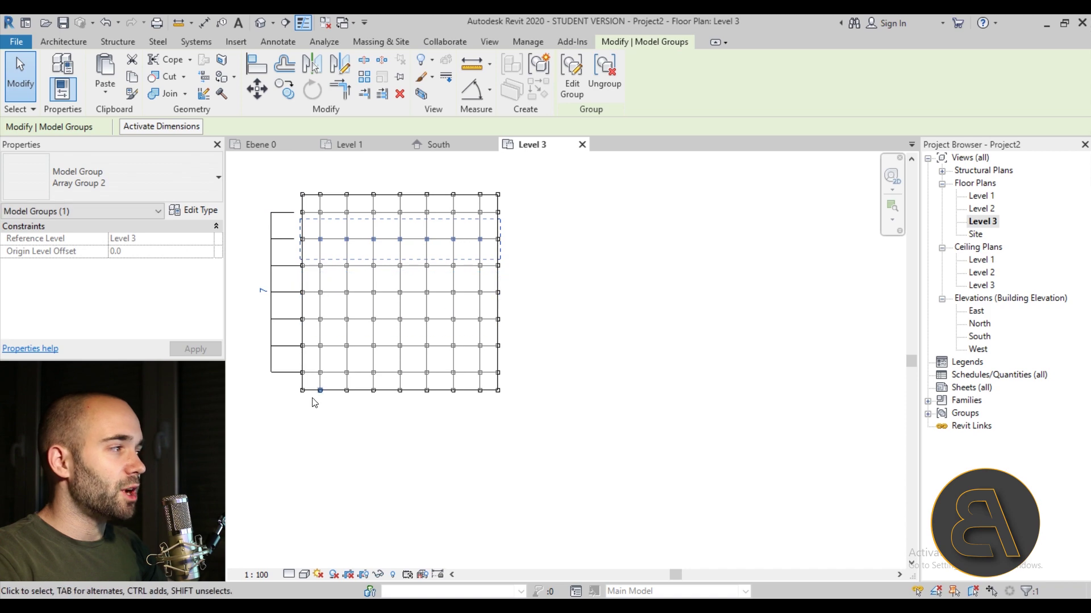
{"action": "left_click", "coordinate": [403, 434]}
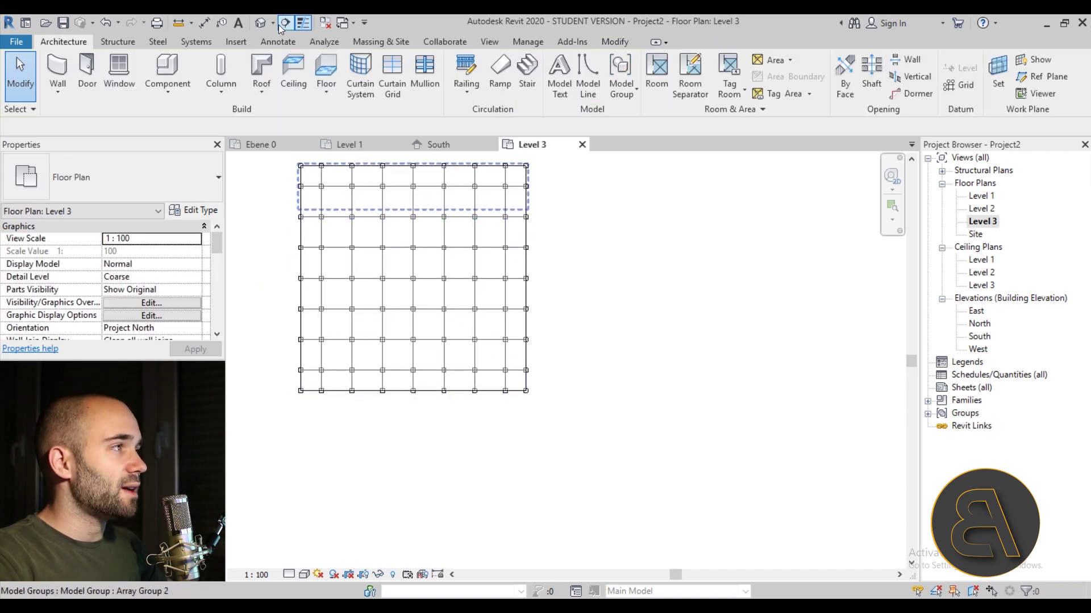
- Switch to the default 3D view and orbit to an elevated overview of the floor assembly
{"action": "middle_click_drag", "start_coordinate": [582, 411], "coordinate": [627, 406], "text": "shift"}
{"action": "scroll", "coordinate": [556, 391], "scroll_direction": "up", "scroll_amount": 3}
{"action": "scroll", "coordinate": [556, 391], "scroll_direction": "up", "scroll_amount": 5}
{"action": "middle_click_drag", "start_coordinate": [543, 382], "coordinate": [520, 449], "text": "shift"}
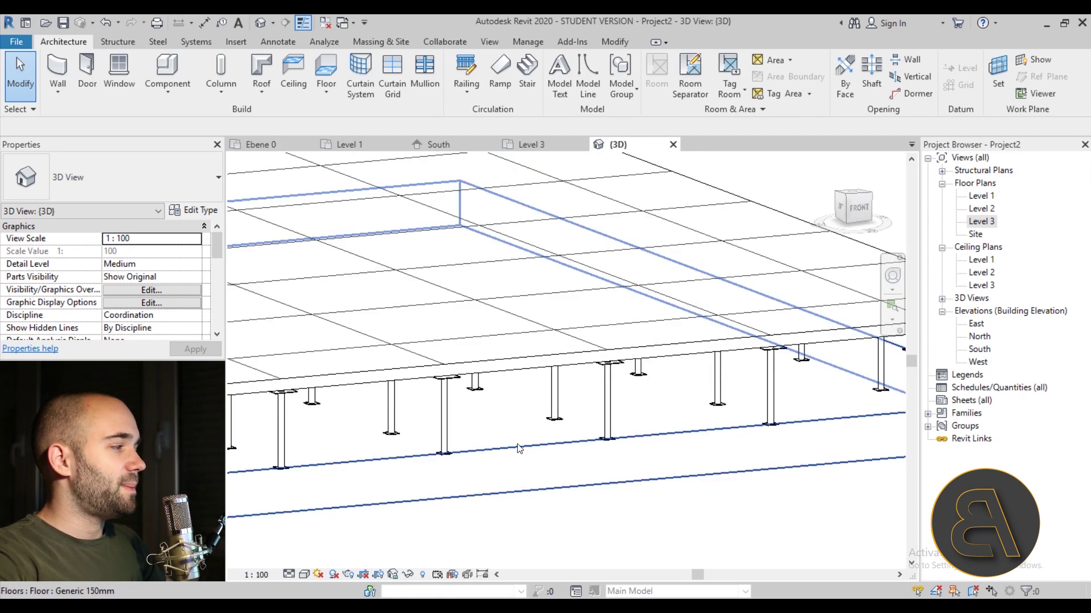
{"action": "left_click", "coordinate": [549, 411]}
{"action": "scroll", "coordinate": [548, 411], "scroll_direction": "down", "scroll_amount": 5}
{"action": "middle_click_drag", "start_coordinate": [548, 411], "coordinate": [501, 456], "text": "shift"}
- Inspect the Lindner LIGNA floor and the Generic 150mm subfloor slab in 3D
{"action": "left_click", "coordinate": [523, 431]}
{"action": "left_click", "coordinate": [501, 456]}
{"action": "left_click", "coordinate": [432, 445]}
{"action": "middle_click_drag", "start_coordinate": [432, 446], "coordinate": [502, 449], "text": "shift"}
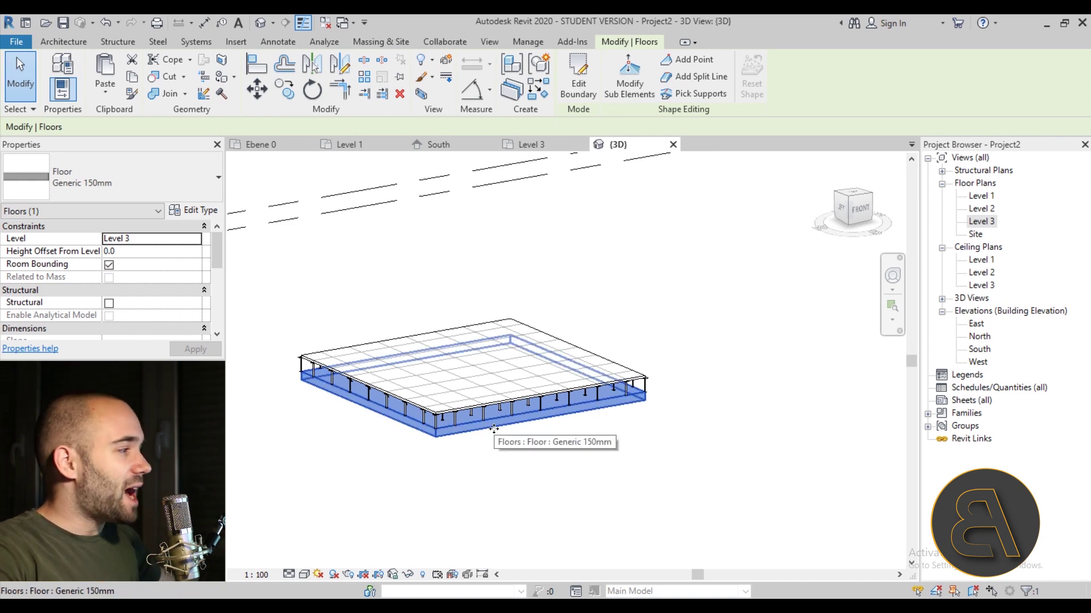
{"action": "middle_click_drag", "start_coordinate": [460, 385], "coordinate": [485, 441], "text": "shift"}
{"action": "left_click", "coordinate": [486, 441]}
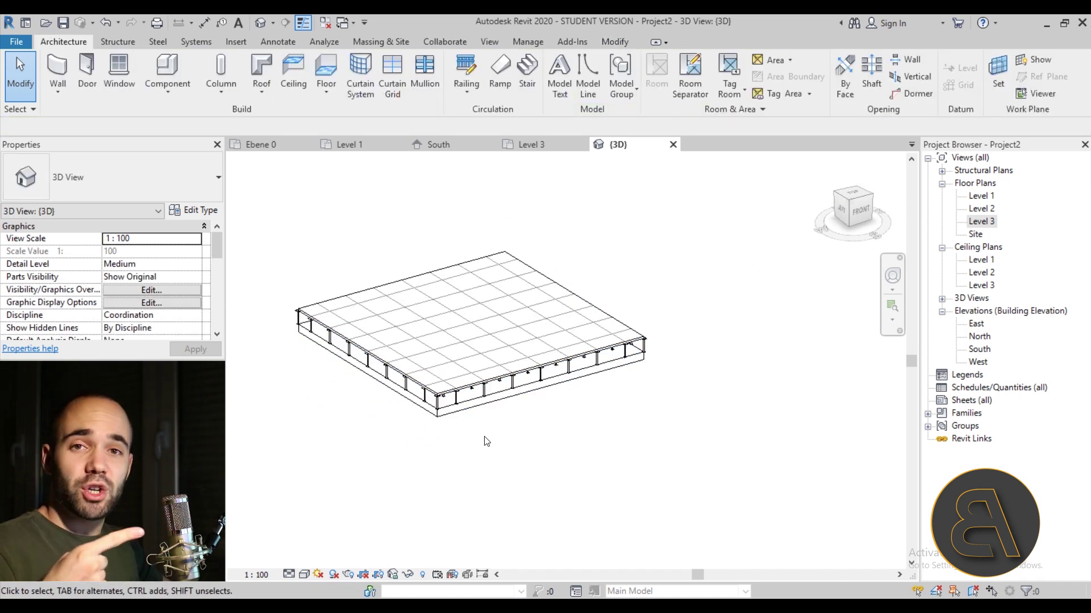